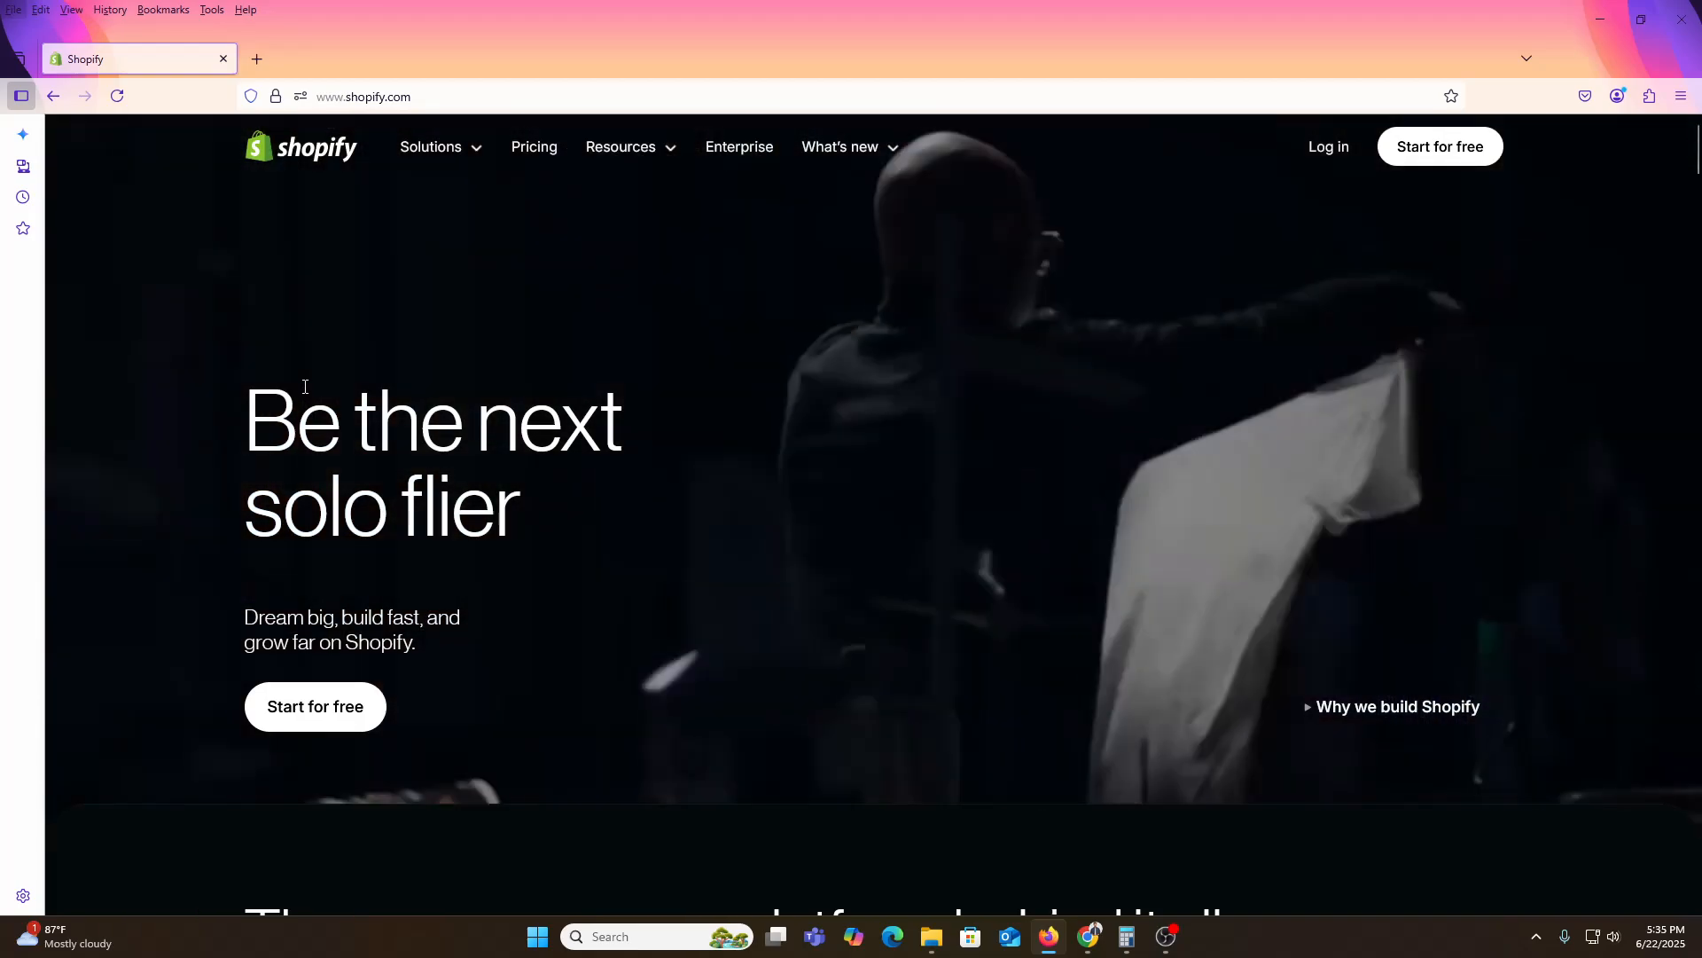
Look through the Shopify home page, including the commerce platform overview and the entrepreneurs to enterprise section.
{"action": "scroll", "coordinate": [456, 401], "scroll_direction": "down", "scroll_amount": 3}
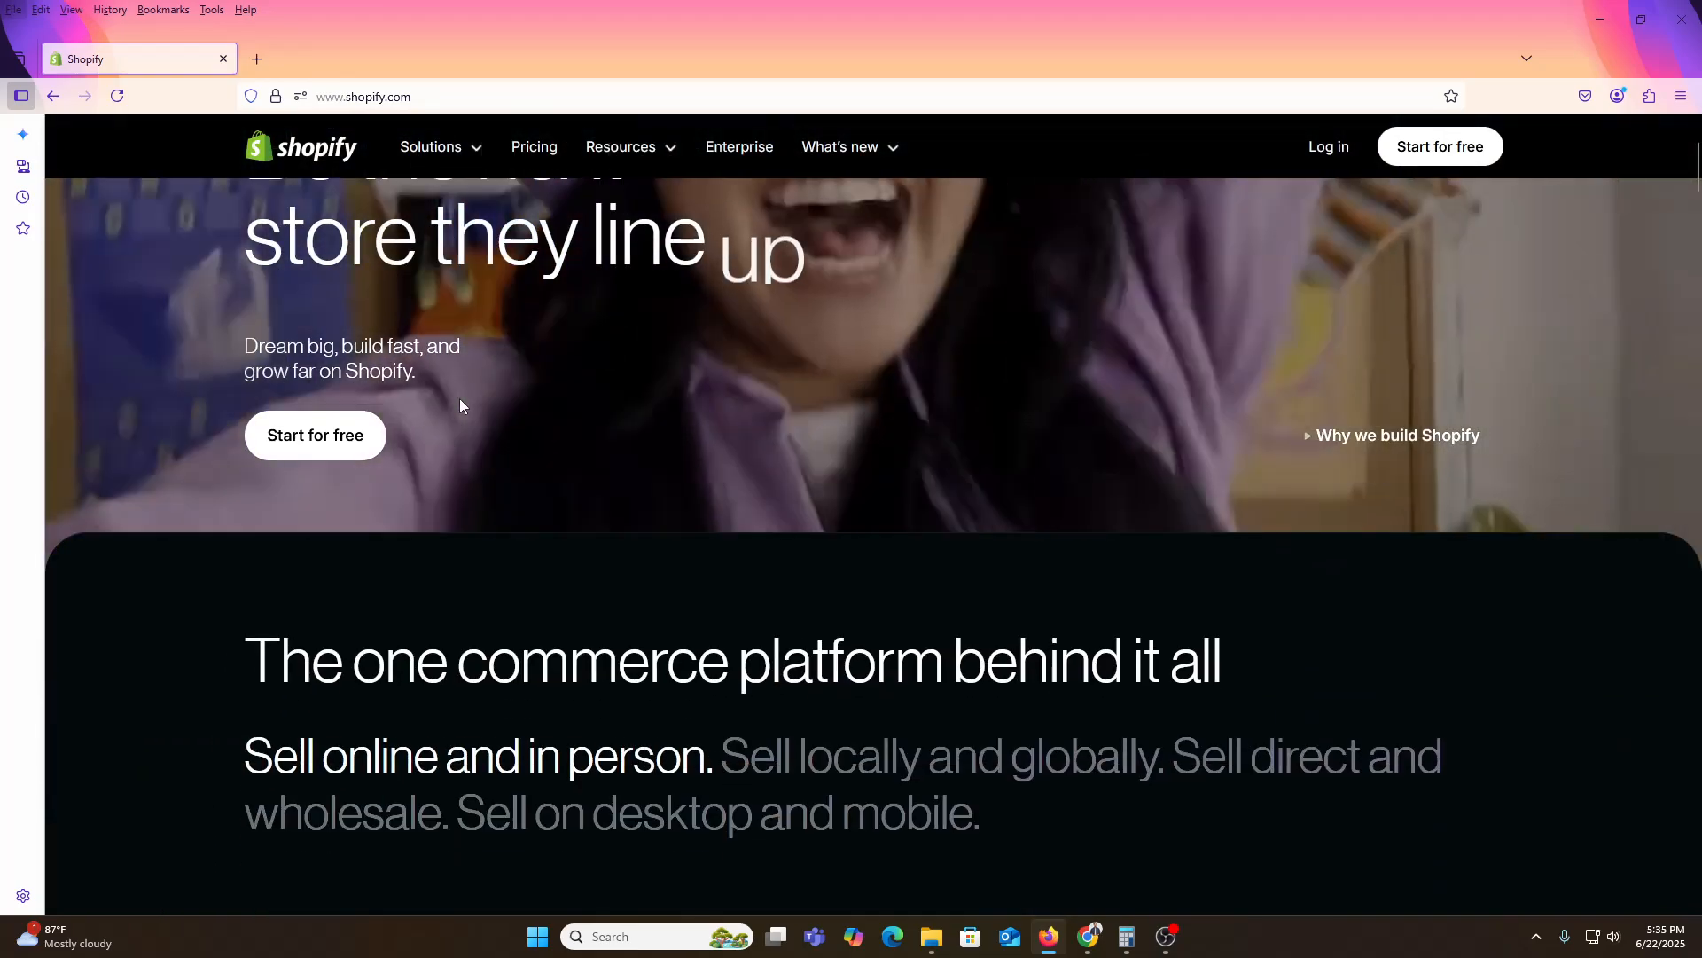
{"action": "scroll", "coordinate": [461, 401], "scroll_direction": "down", "scroll_amount": 2}
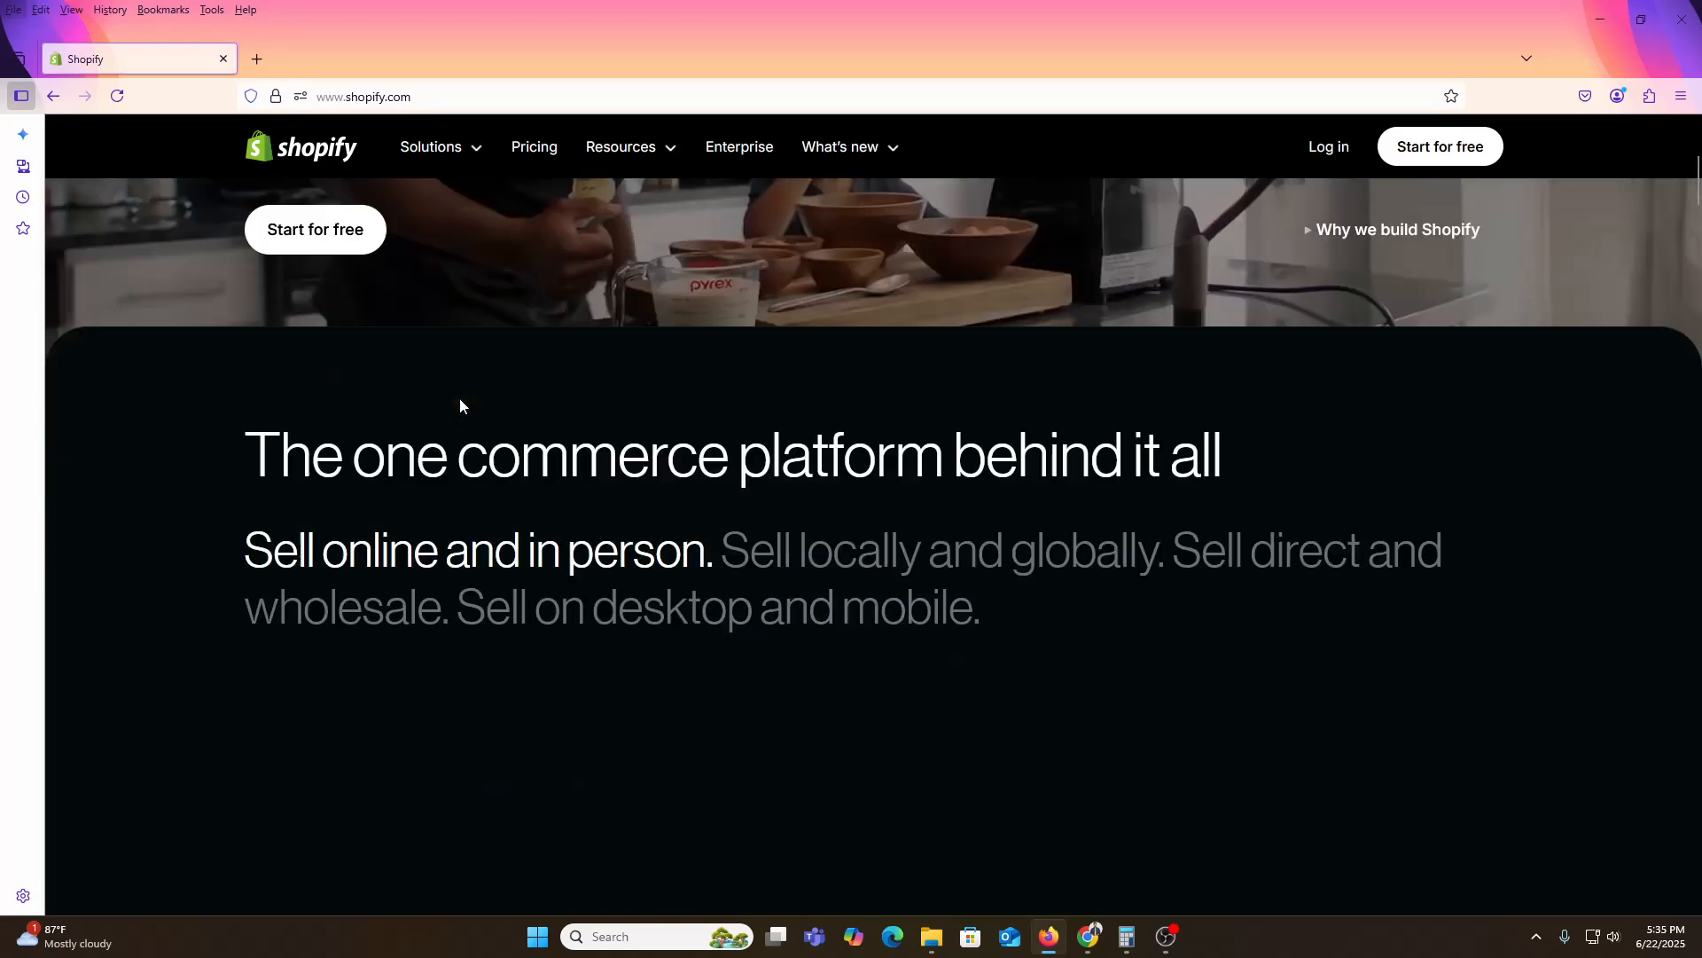
{"action": "scroll", "coordinate": [460, 405], "scroll_direction": "down", "scroll_amount": 2}
{"action": "scroll", "coordinate": [328, 391], "scroll_direction": "up", "scroll_amount": 1}
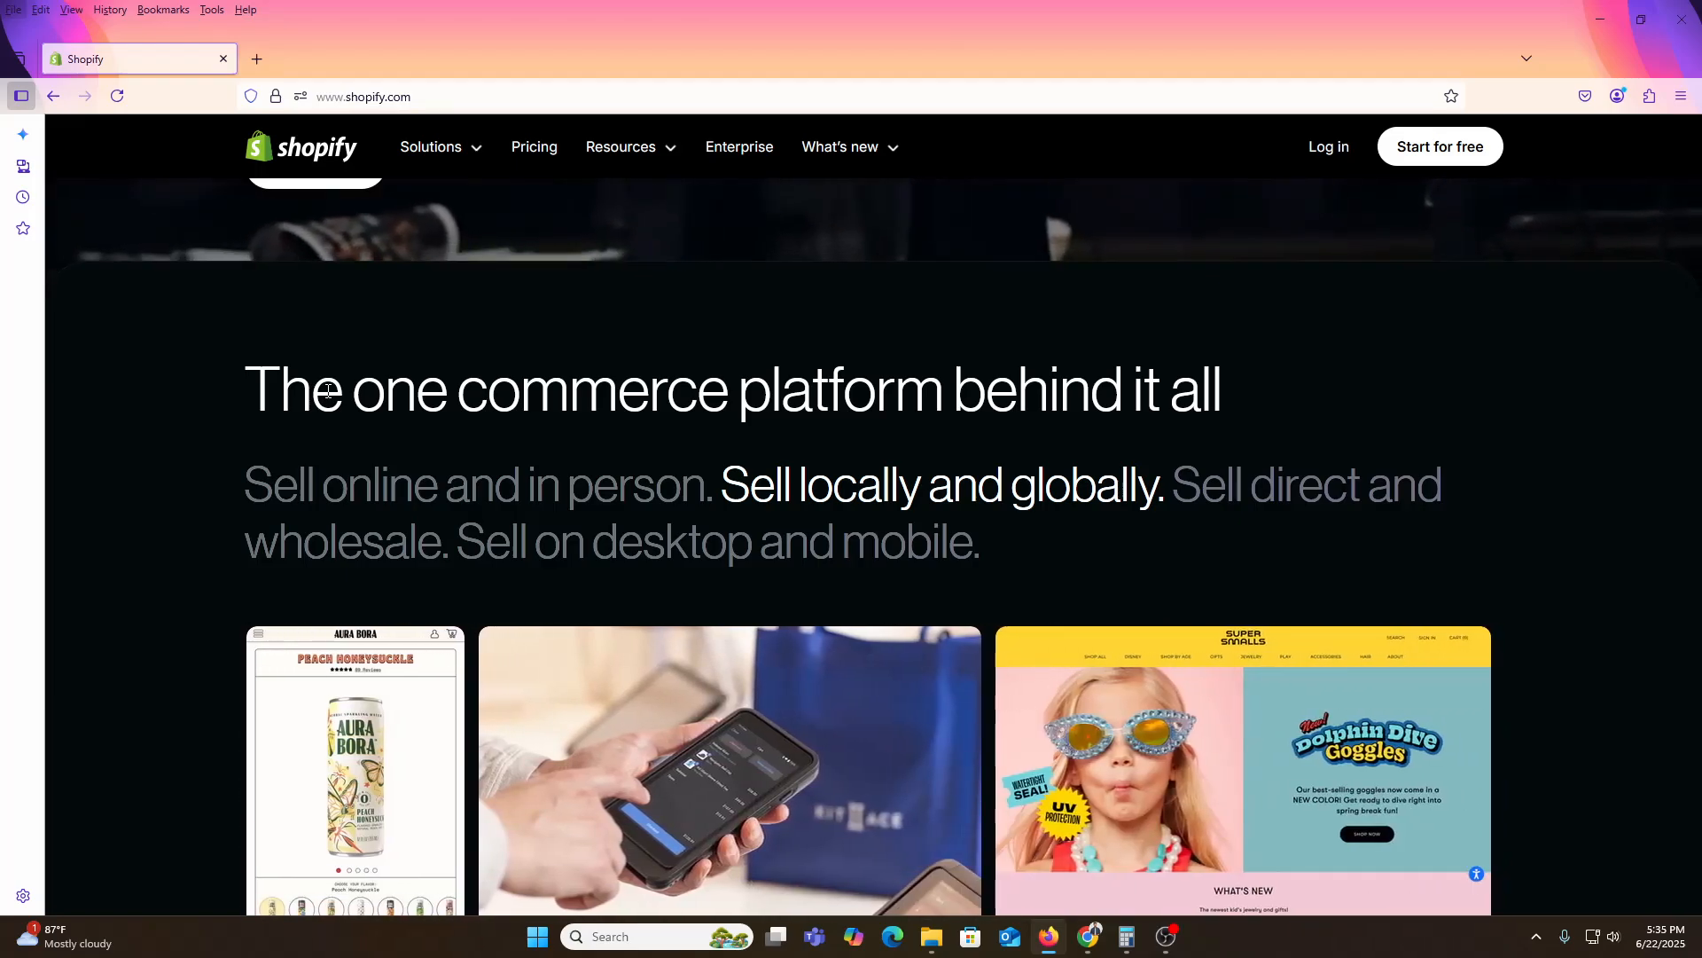
{"action": "scroll", "coordinate": [422, 460], "scroll_direction": "up", "scroll_amount": 2}
{"action": "scroll", "coordinate": [760, 562], "scroll_direction": "down", "scroll_amount": 6}
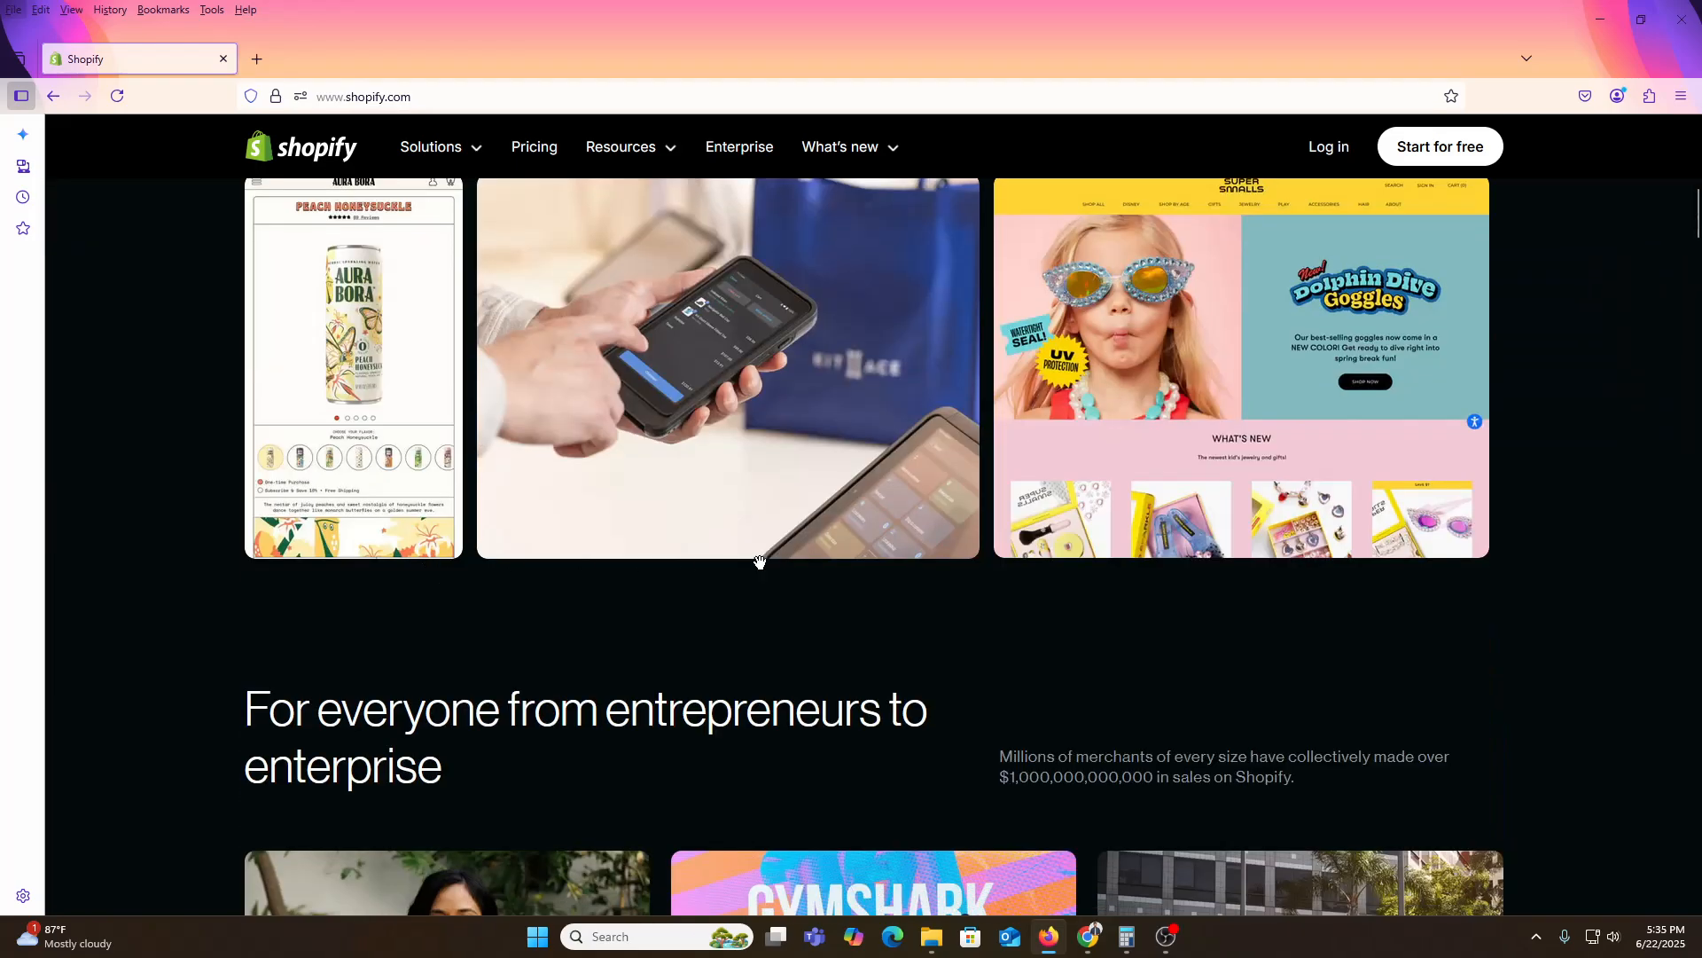
{"action": "scroll", "coordinate": [816, 557], "scroll_direction": "down", "scroll_amount": 4}
{"action": "scroll", "coordinate": [1114, 536], "scroll_direction": "up", "scroll_amount": 10}
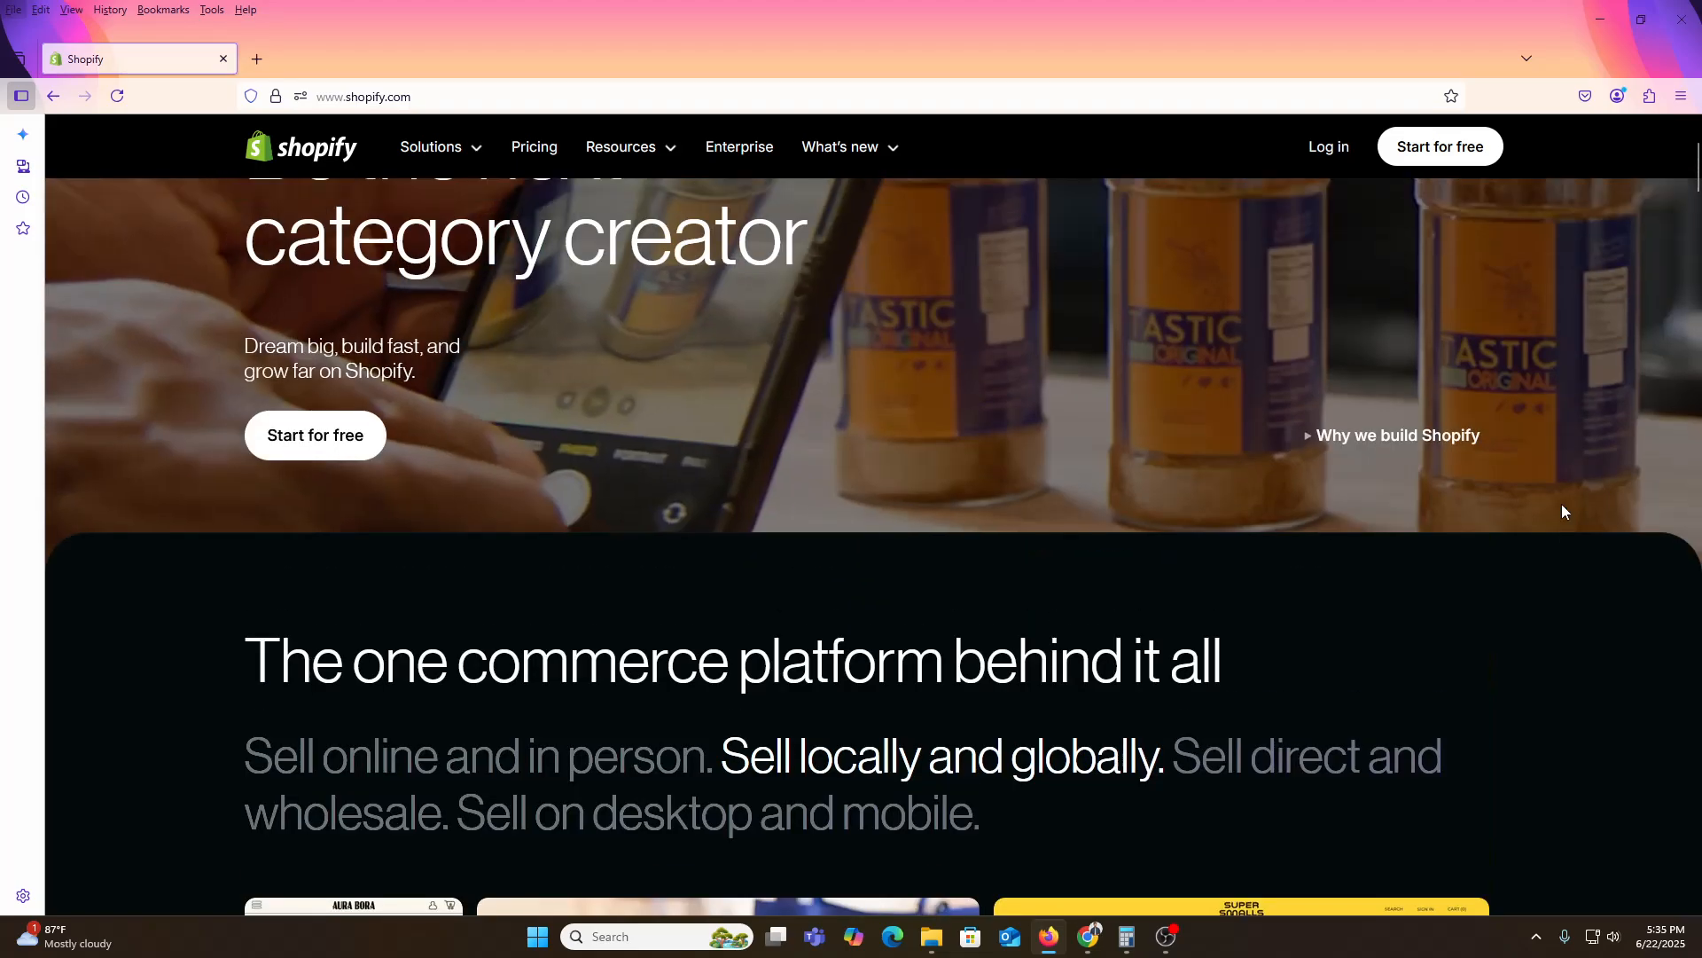
{"action": "scroll", "coordinate": [1561, 504], "scroll_direction": "up", "scroll_amount": 3}
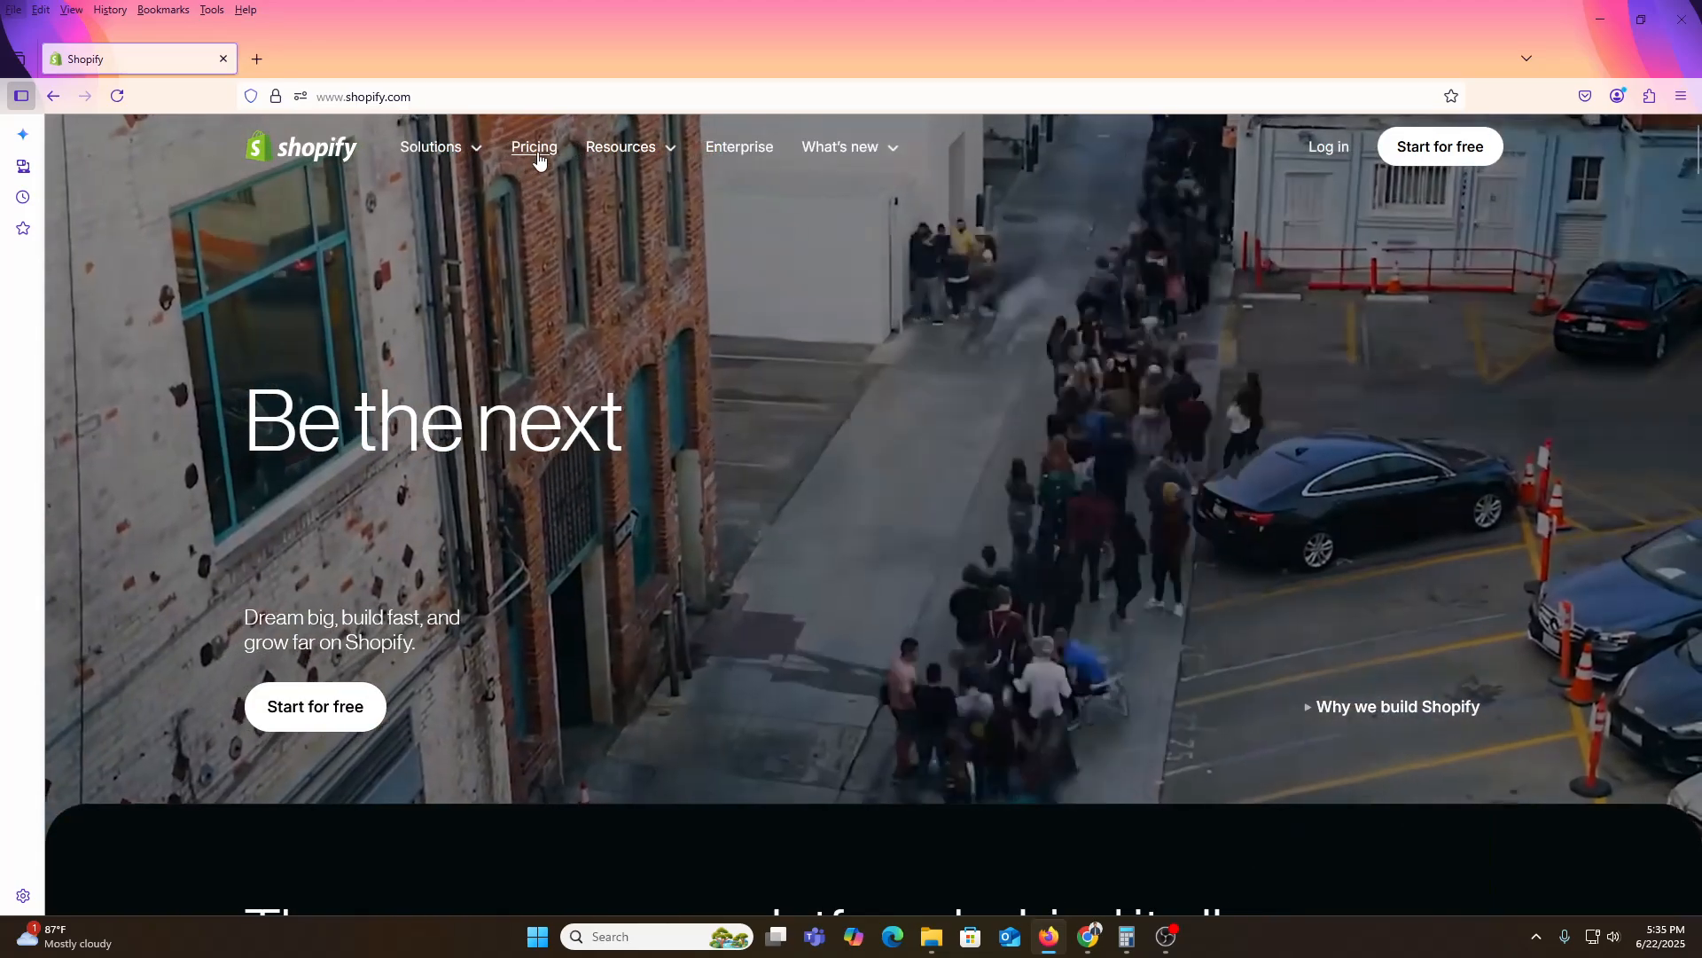
Open the Shopify pricing page and compare the Basic, Grow, Advanced and Plus plans.
{"action": "left_click", "coordinate": [541, 144]}
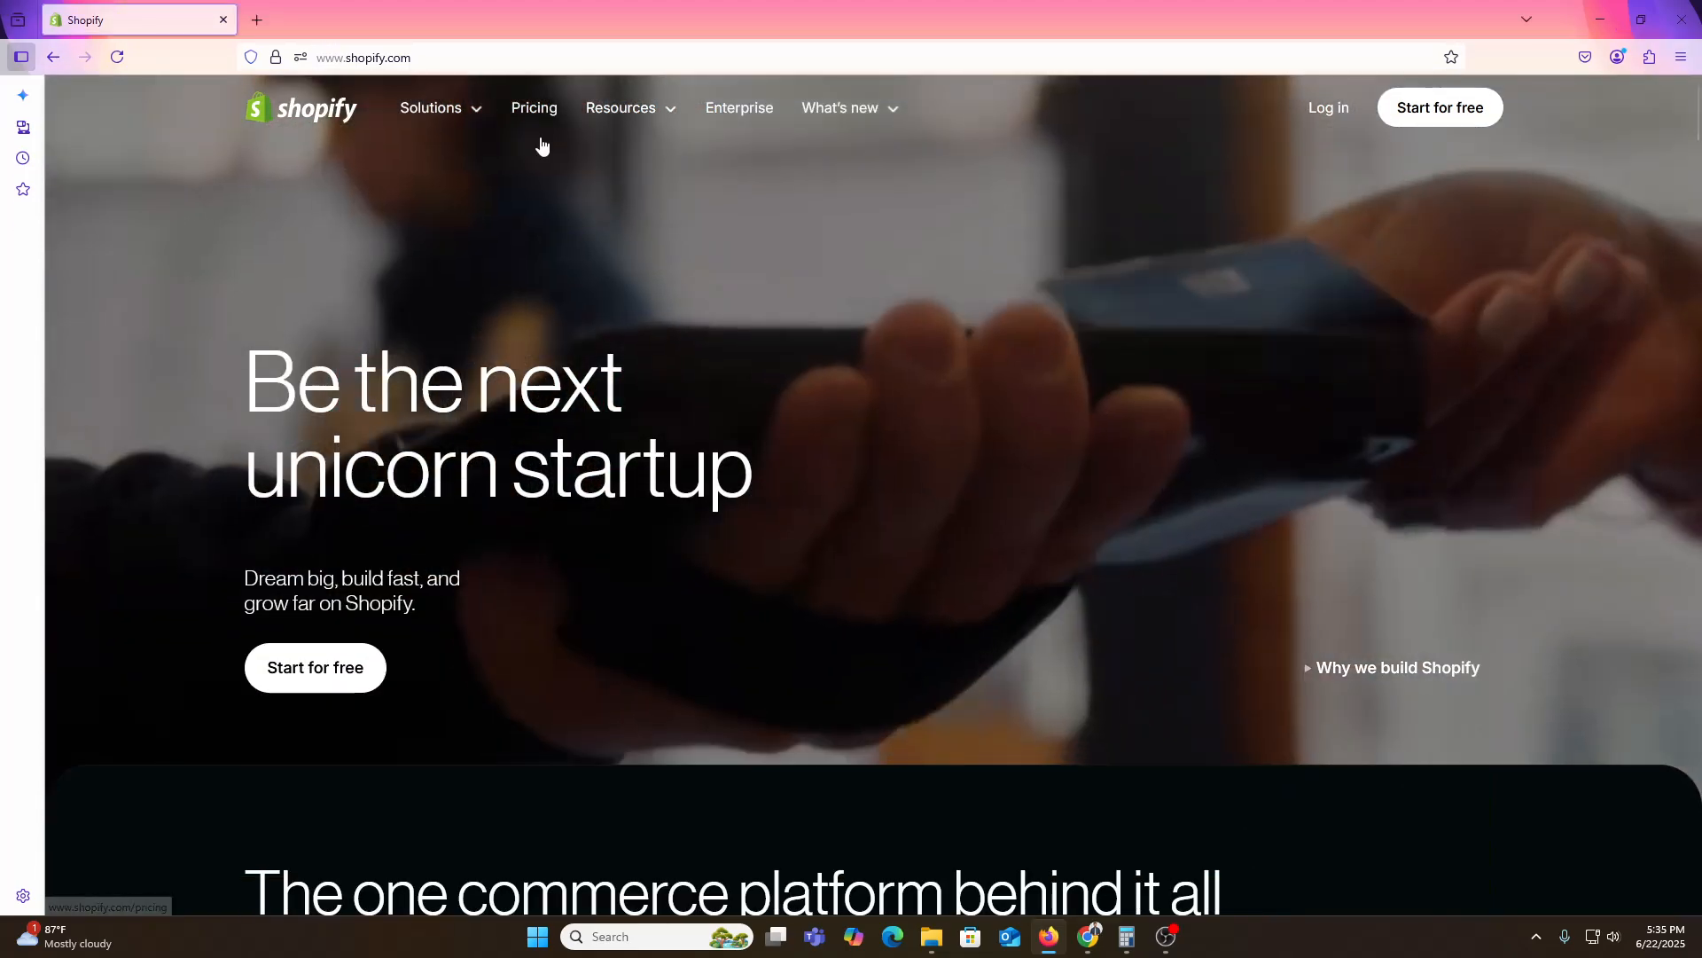
{"action": "left_click", "coordinate": [536, 114]}
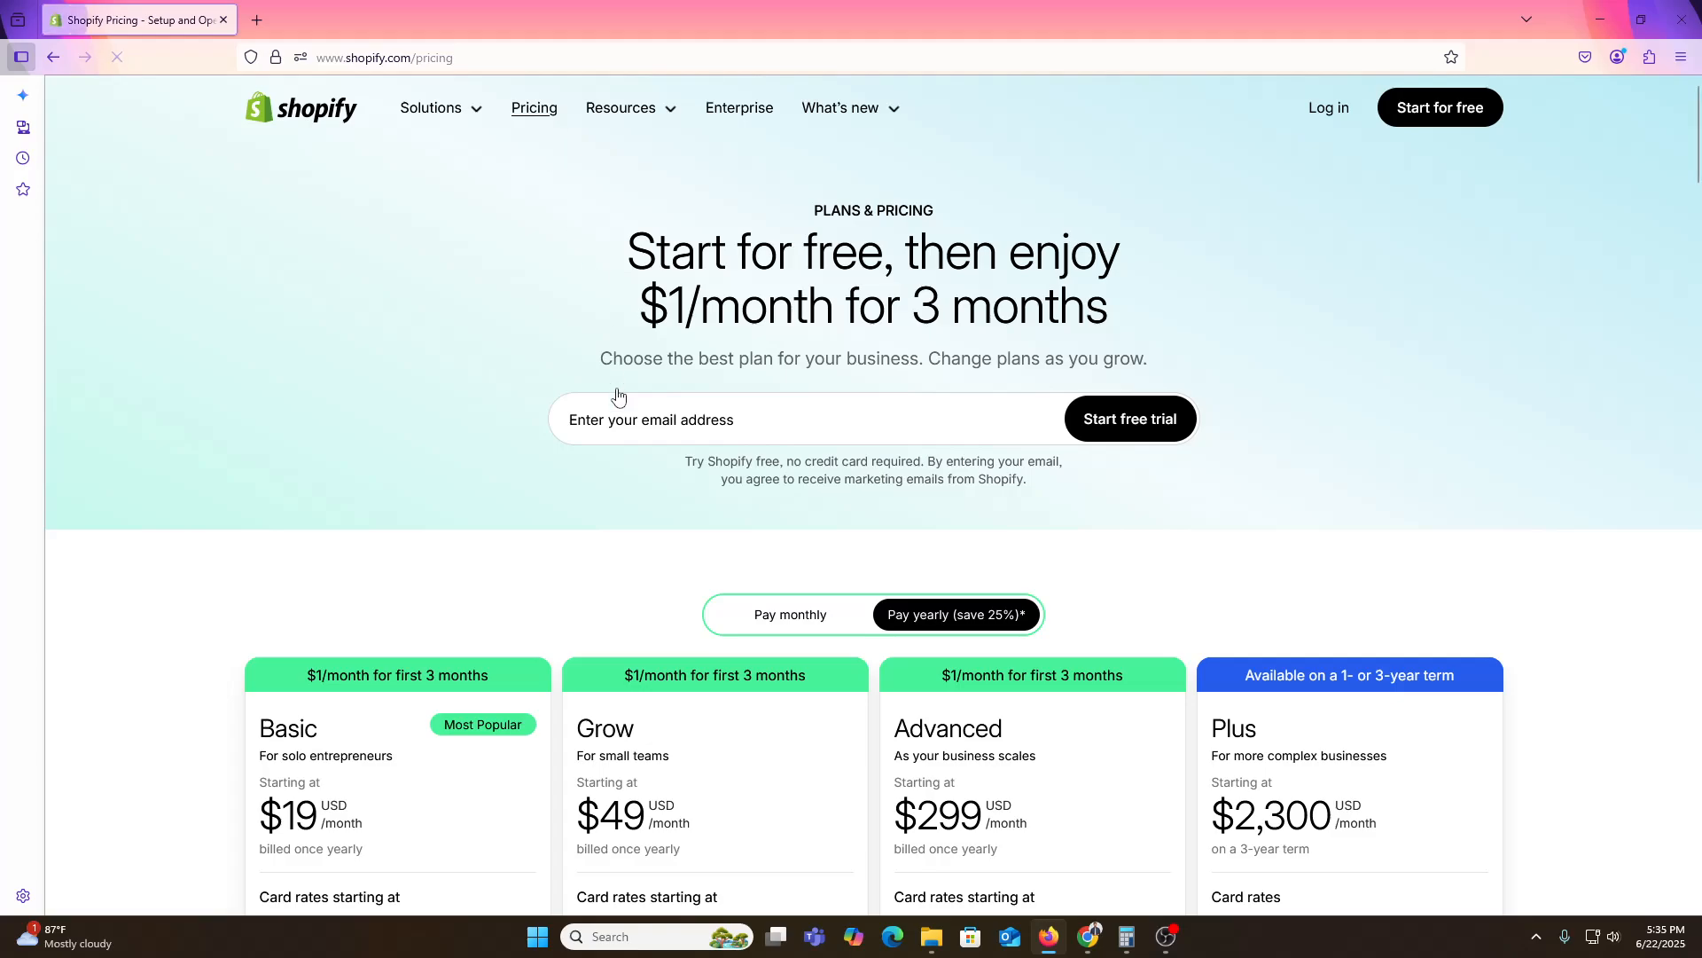
{"action": "scroll", "coordinate": [616, 399], "scroll_direction": "down", "scroll_amount": 3}
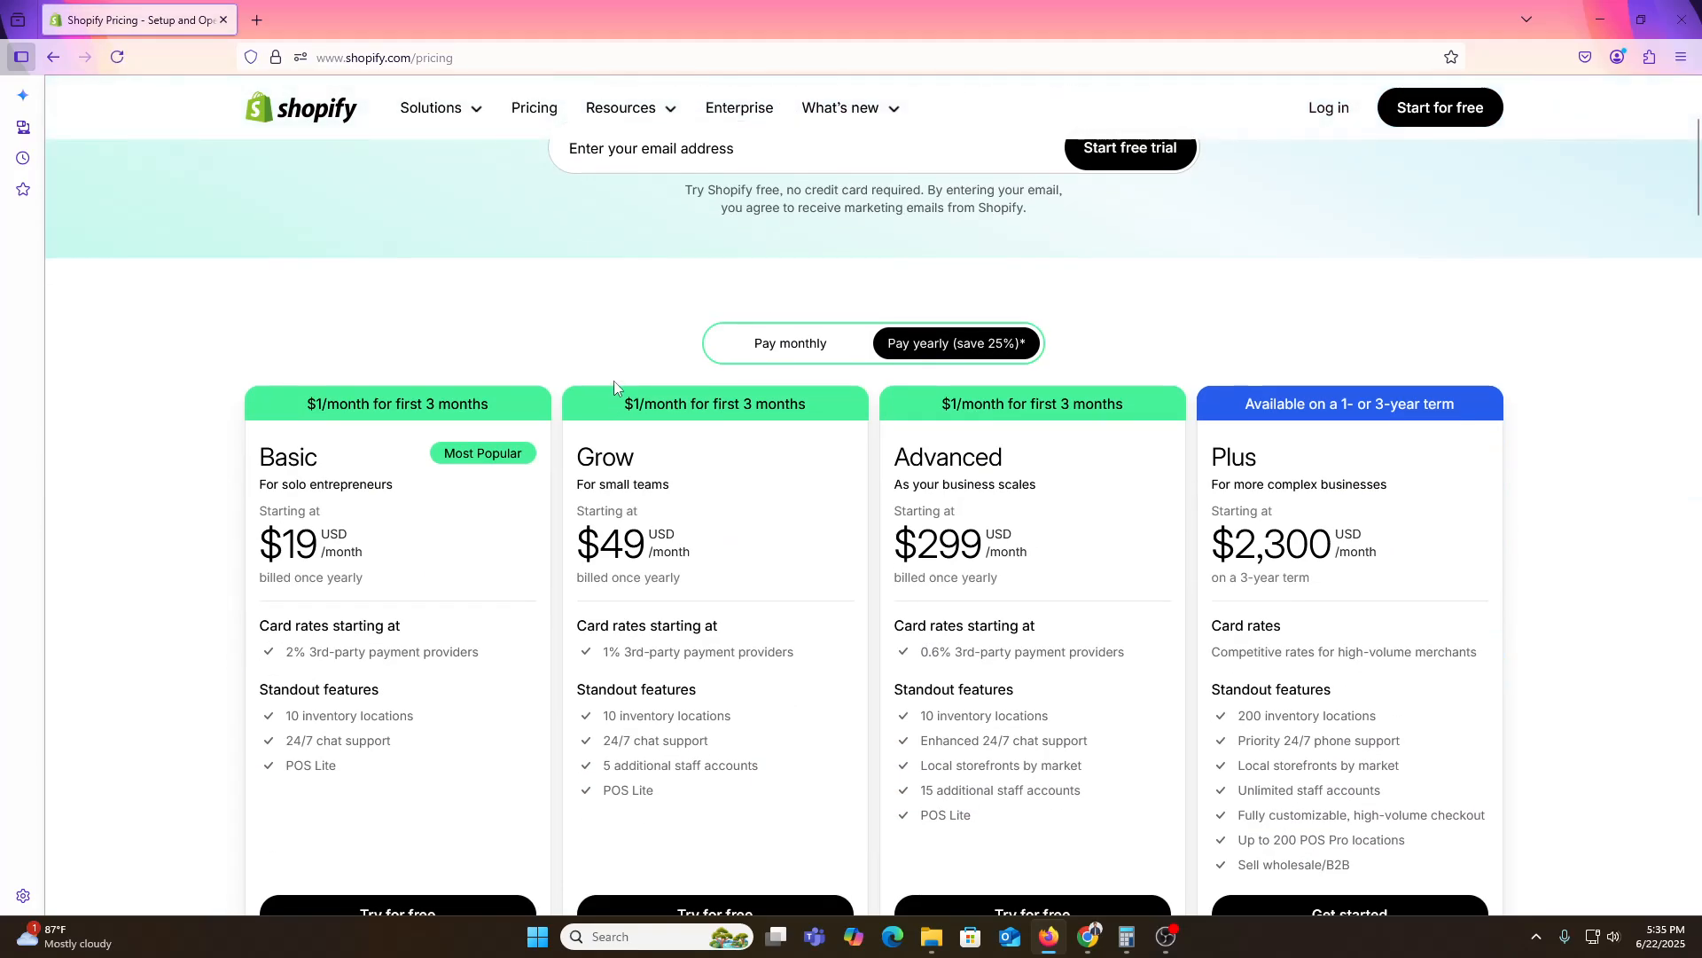
{"action": "scroll", "coordinate": [614, 380], "scroll_direction": "down", "scroll_amount": 6}
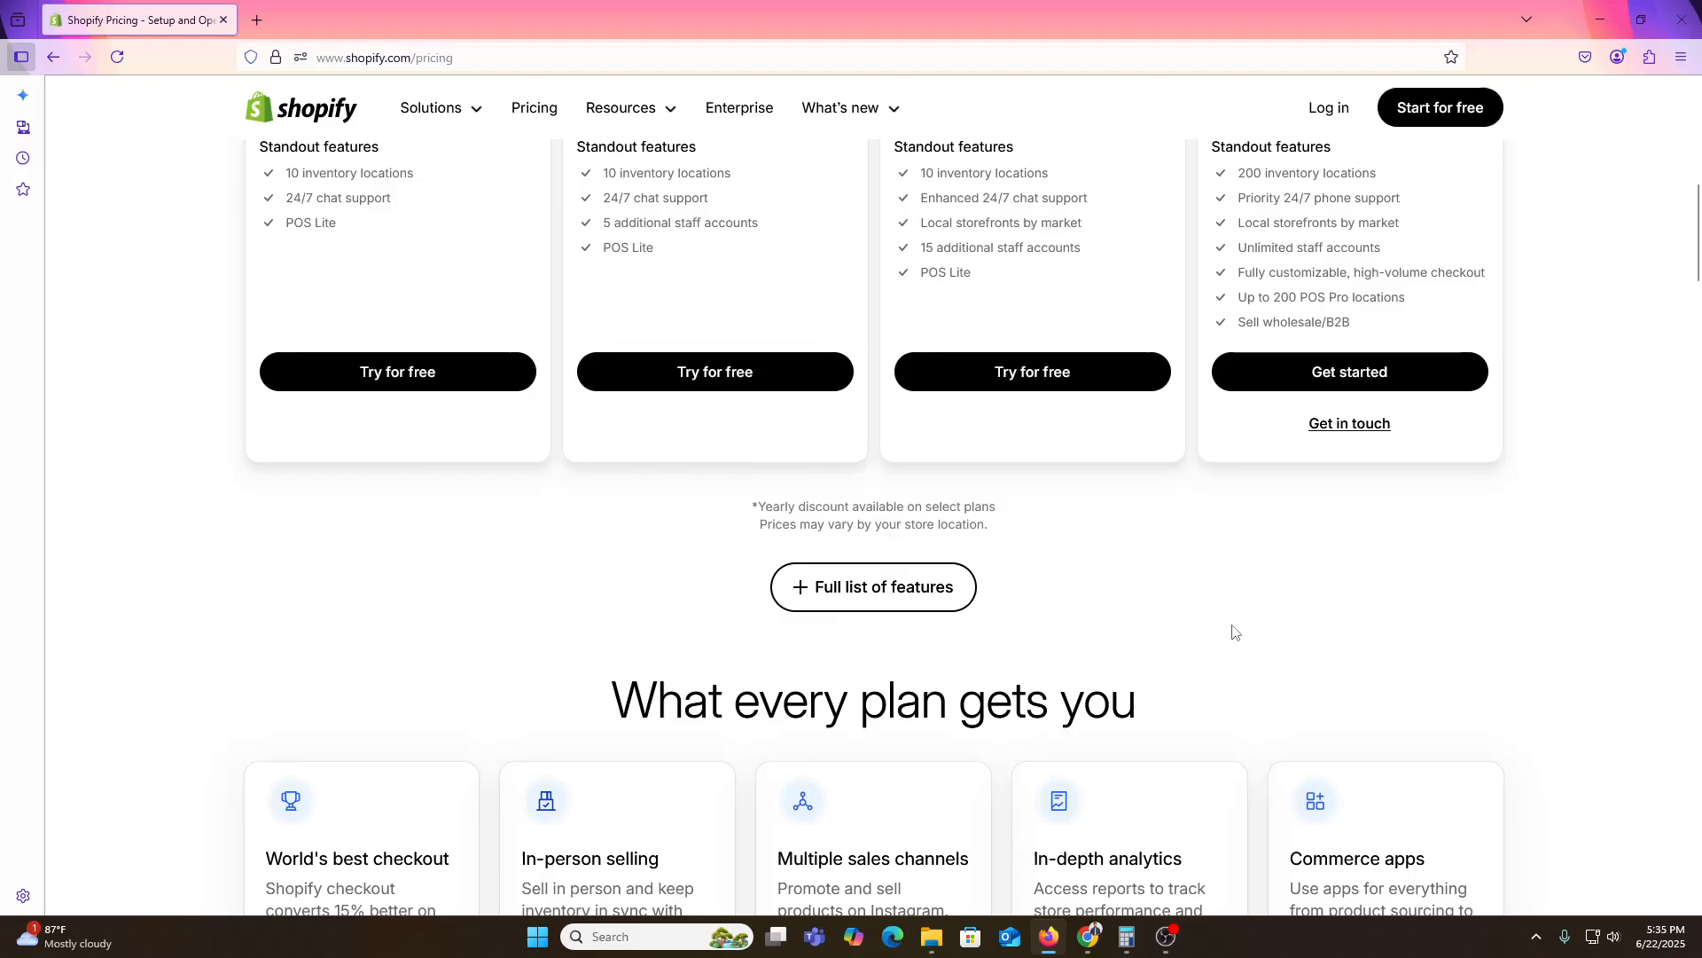
{"action": "scroll", "coordinate": [1189, 632], "scroll_direction": "up", "scroll_amount": 2}
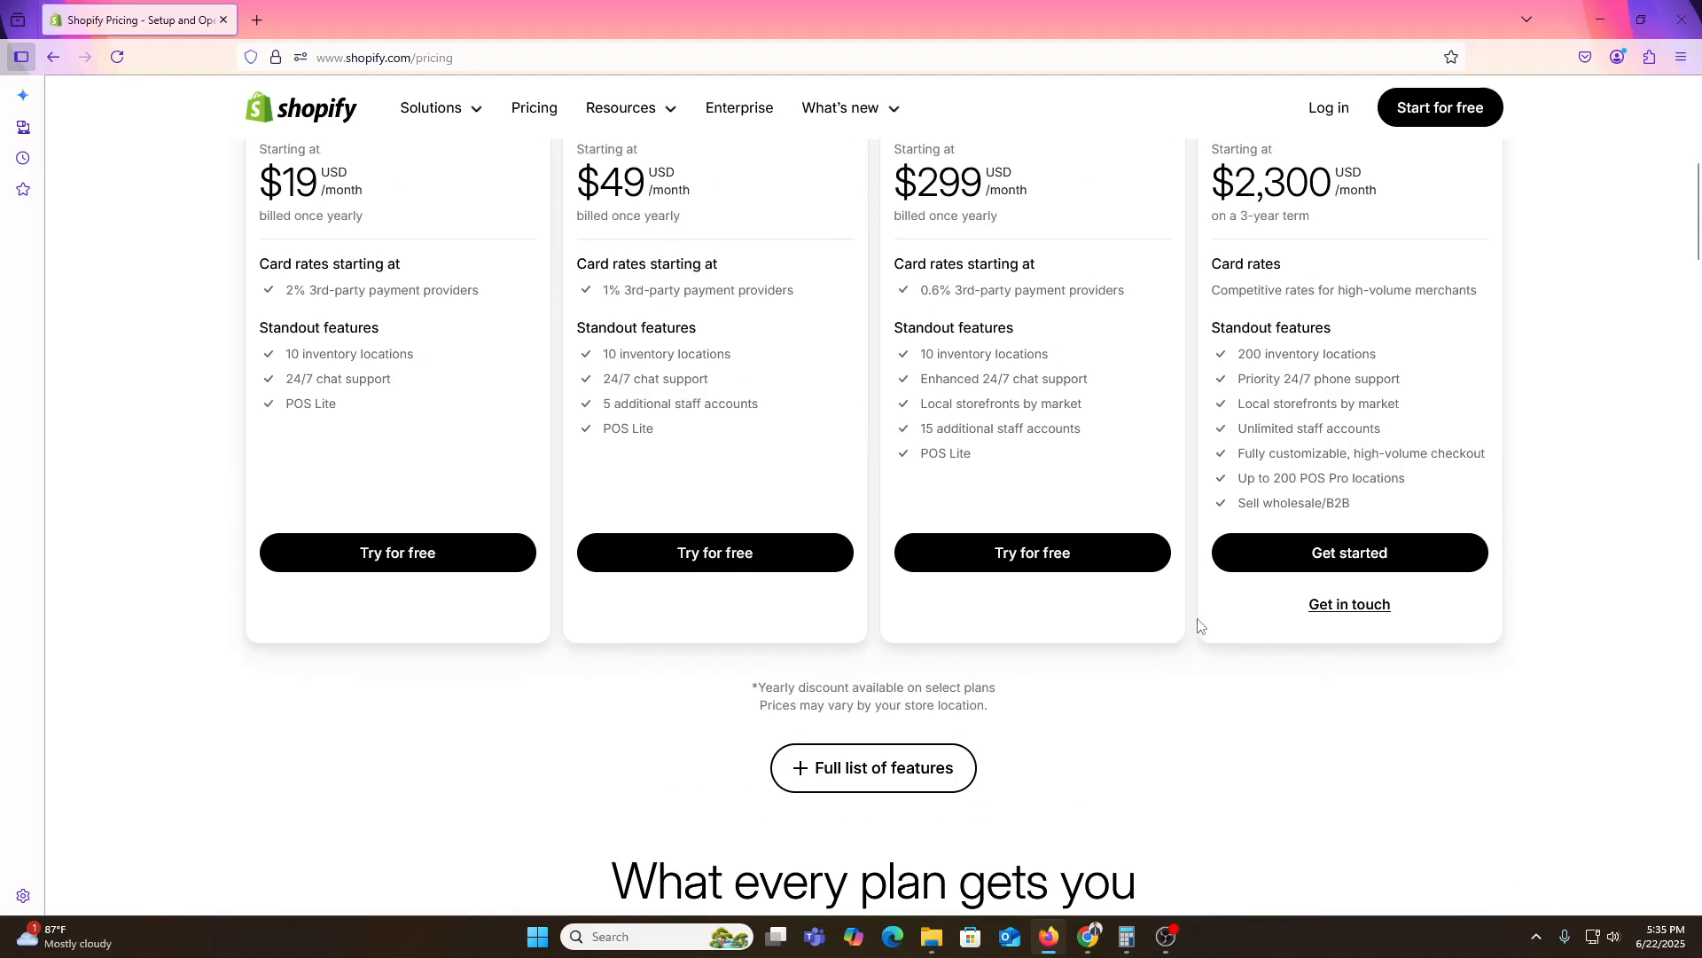
{"action": "scroll", "coordinate": [1198, 625], "scroll_direction": "up", "scroll_amount": 2}
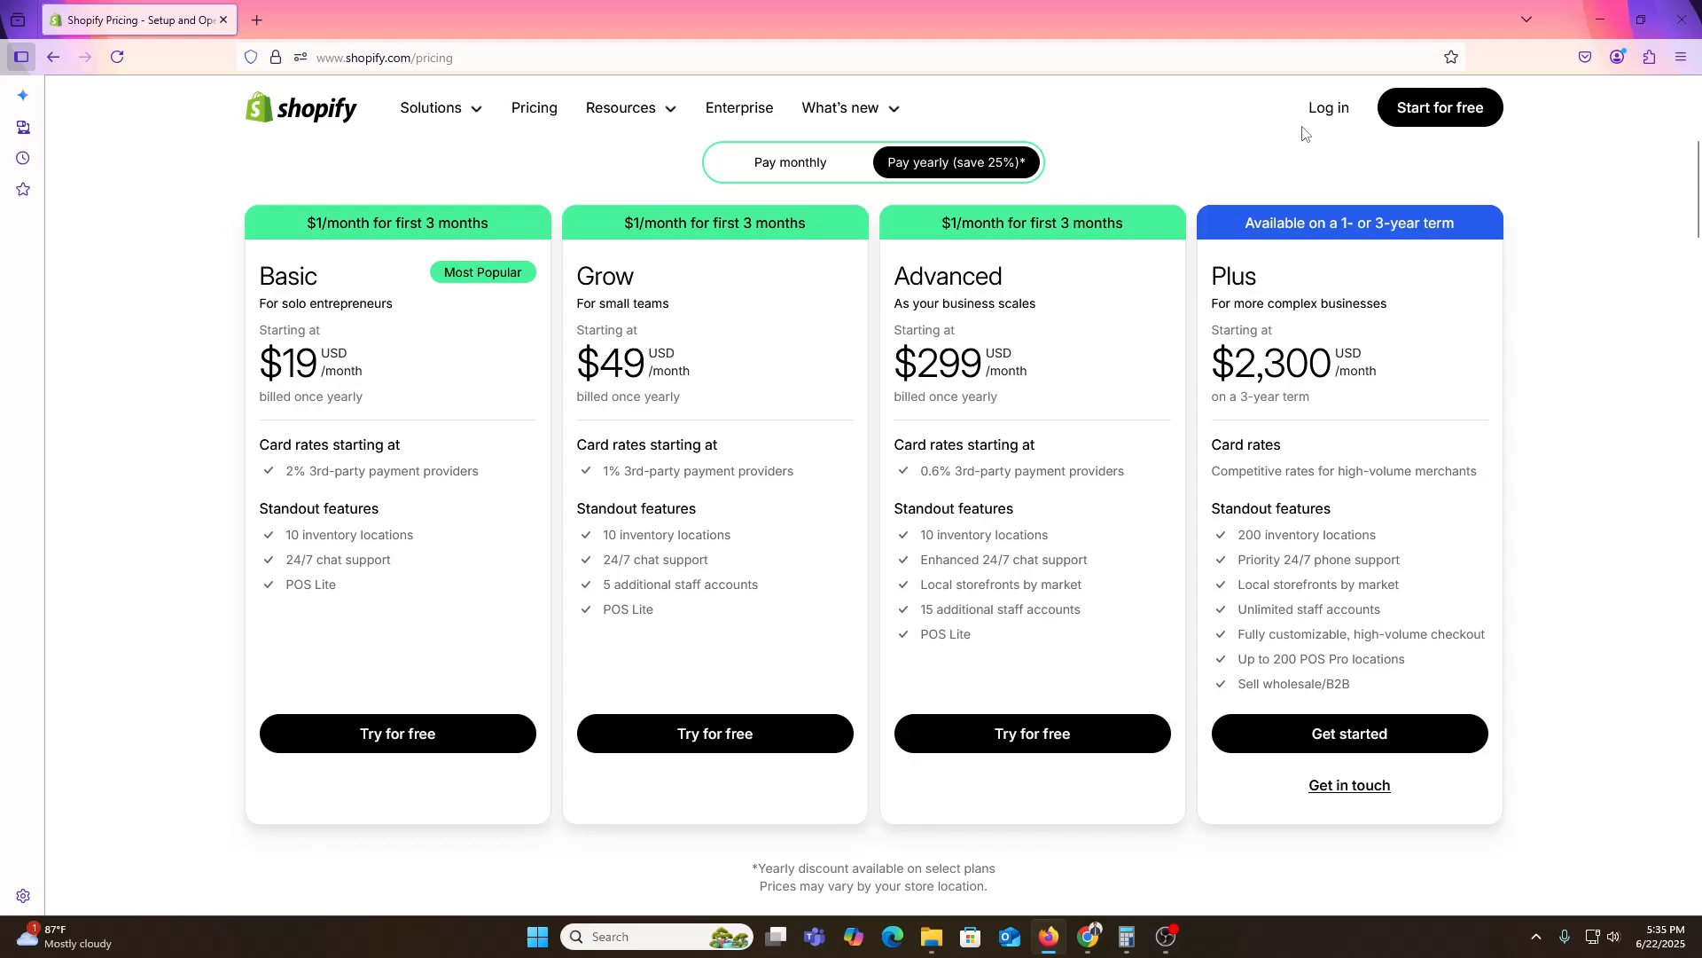
Log in to the store admin and preview the online store's home page and header navigation.
{"action": "left_click", "coordinate": [1327, 113]}
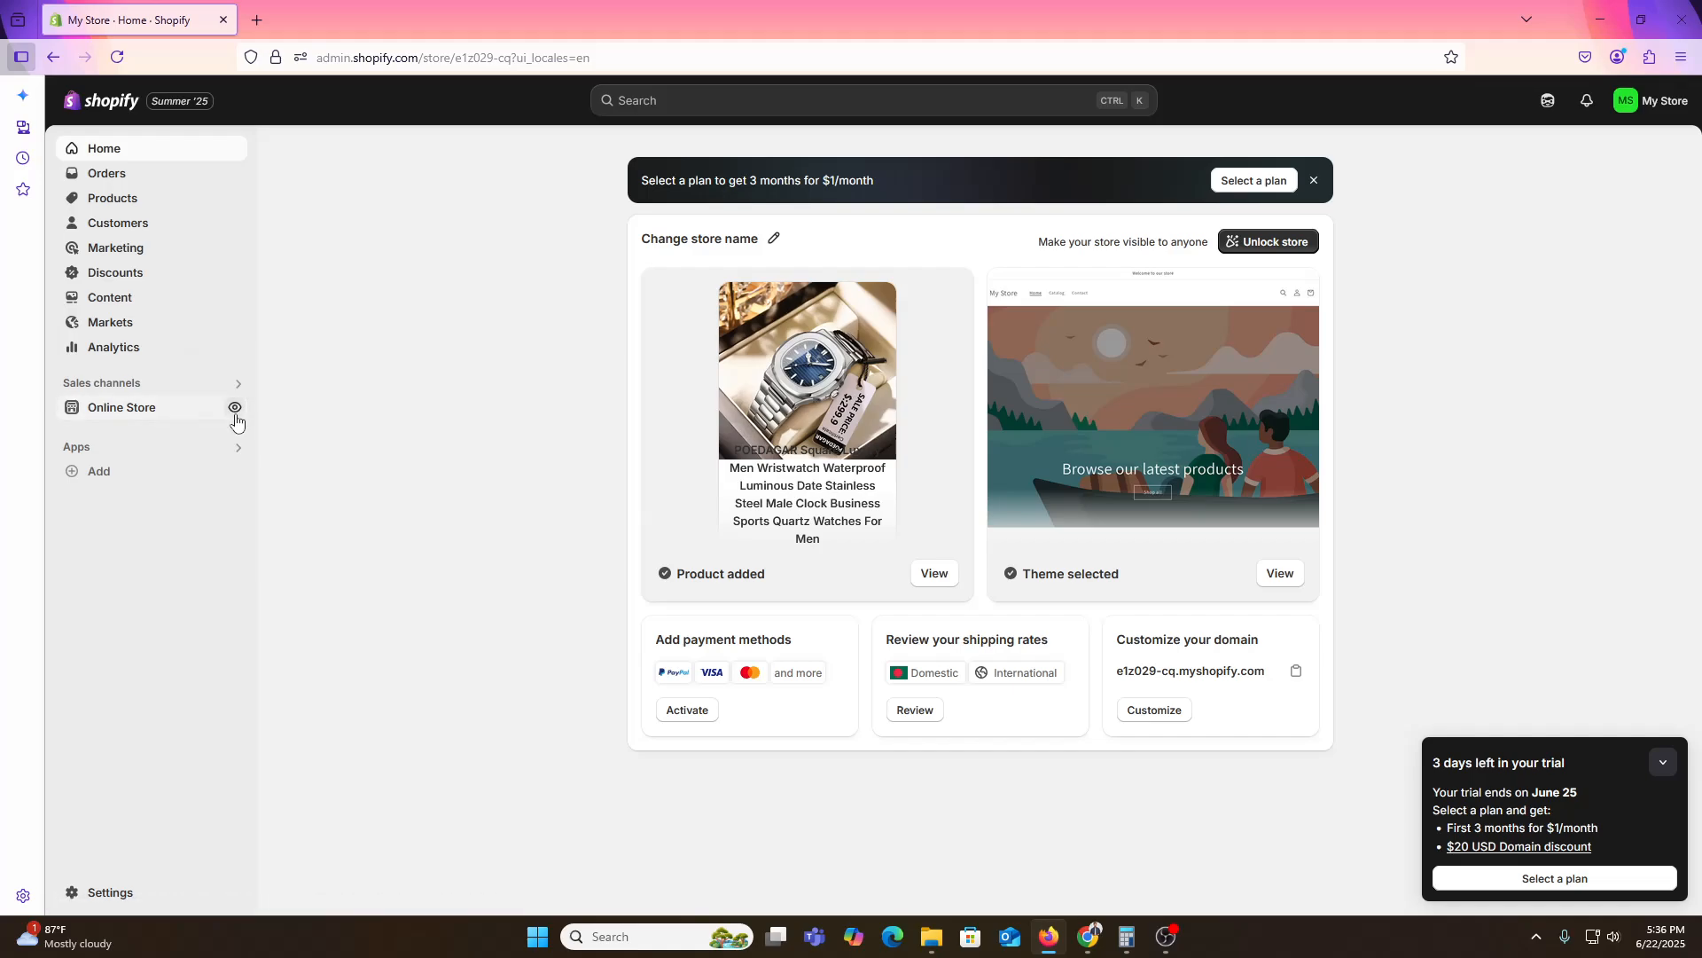
{"action": "left_click", "coordinate": [235, 408]}
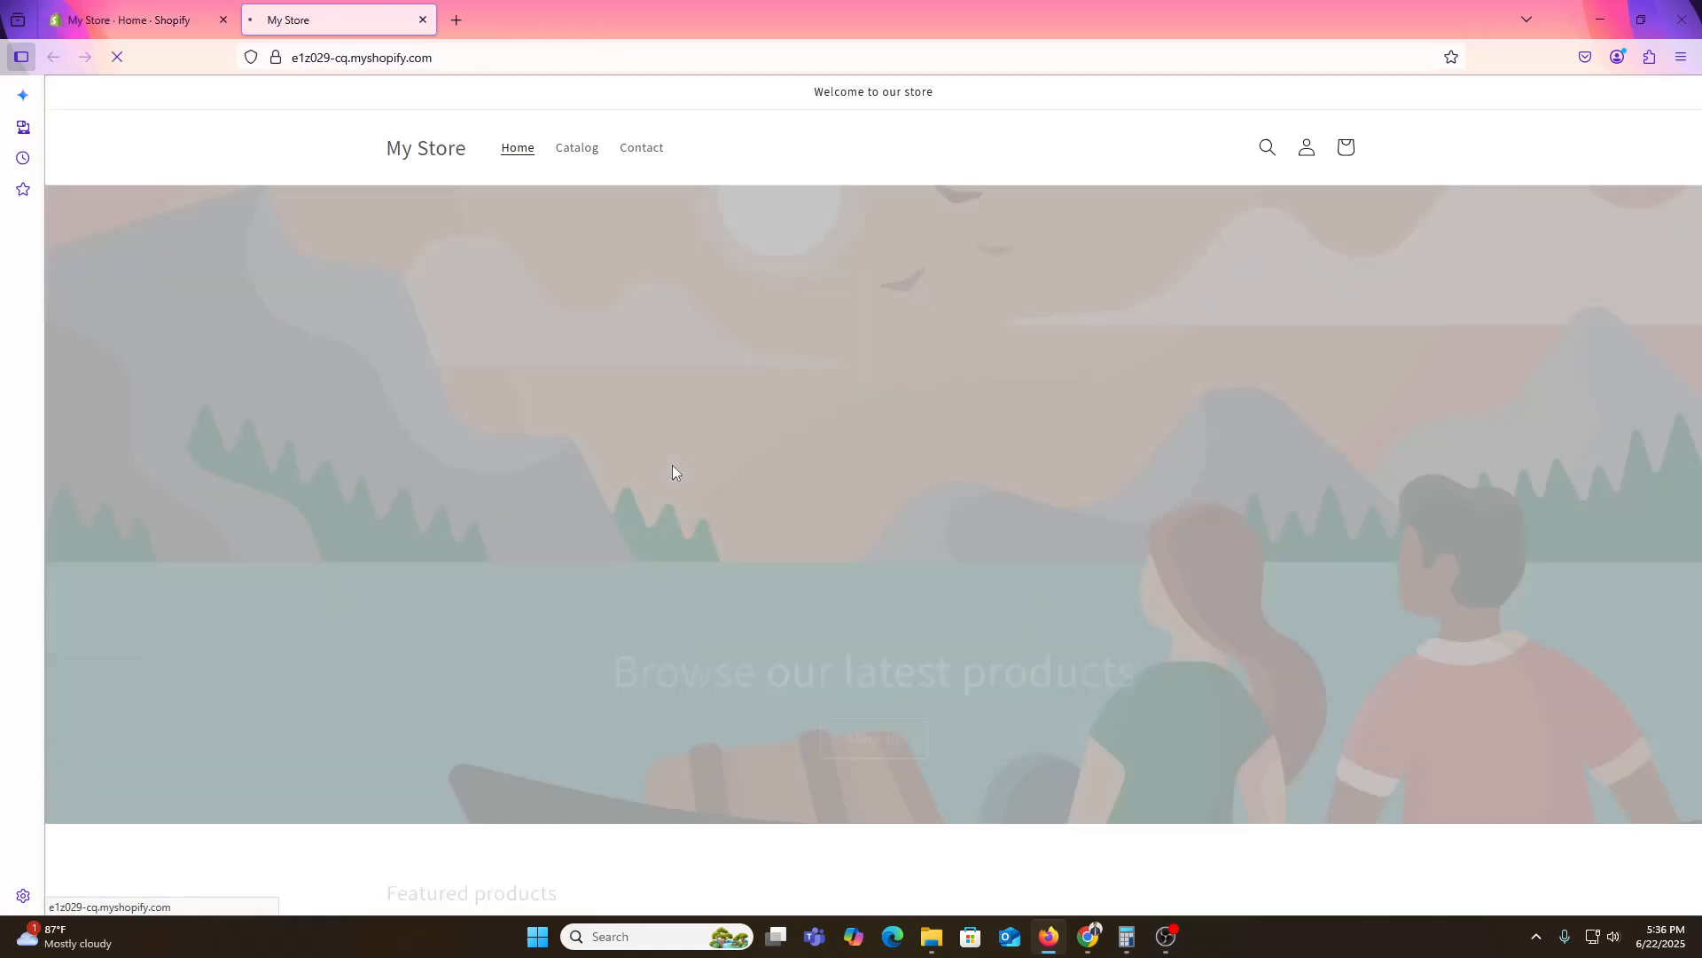
{"action": "scroll", "coordinate": [703, 670], "scroll_direction": "down", "scroll_amount": 7}
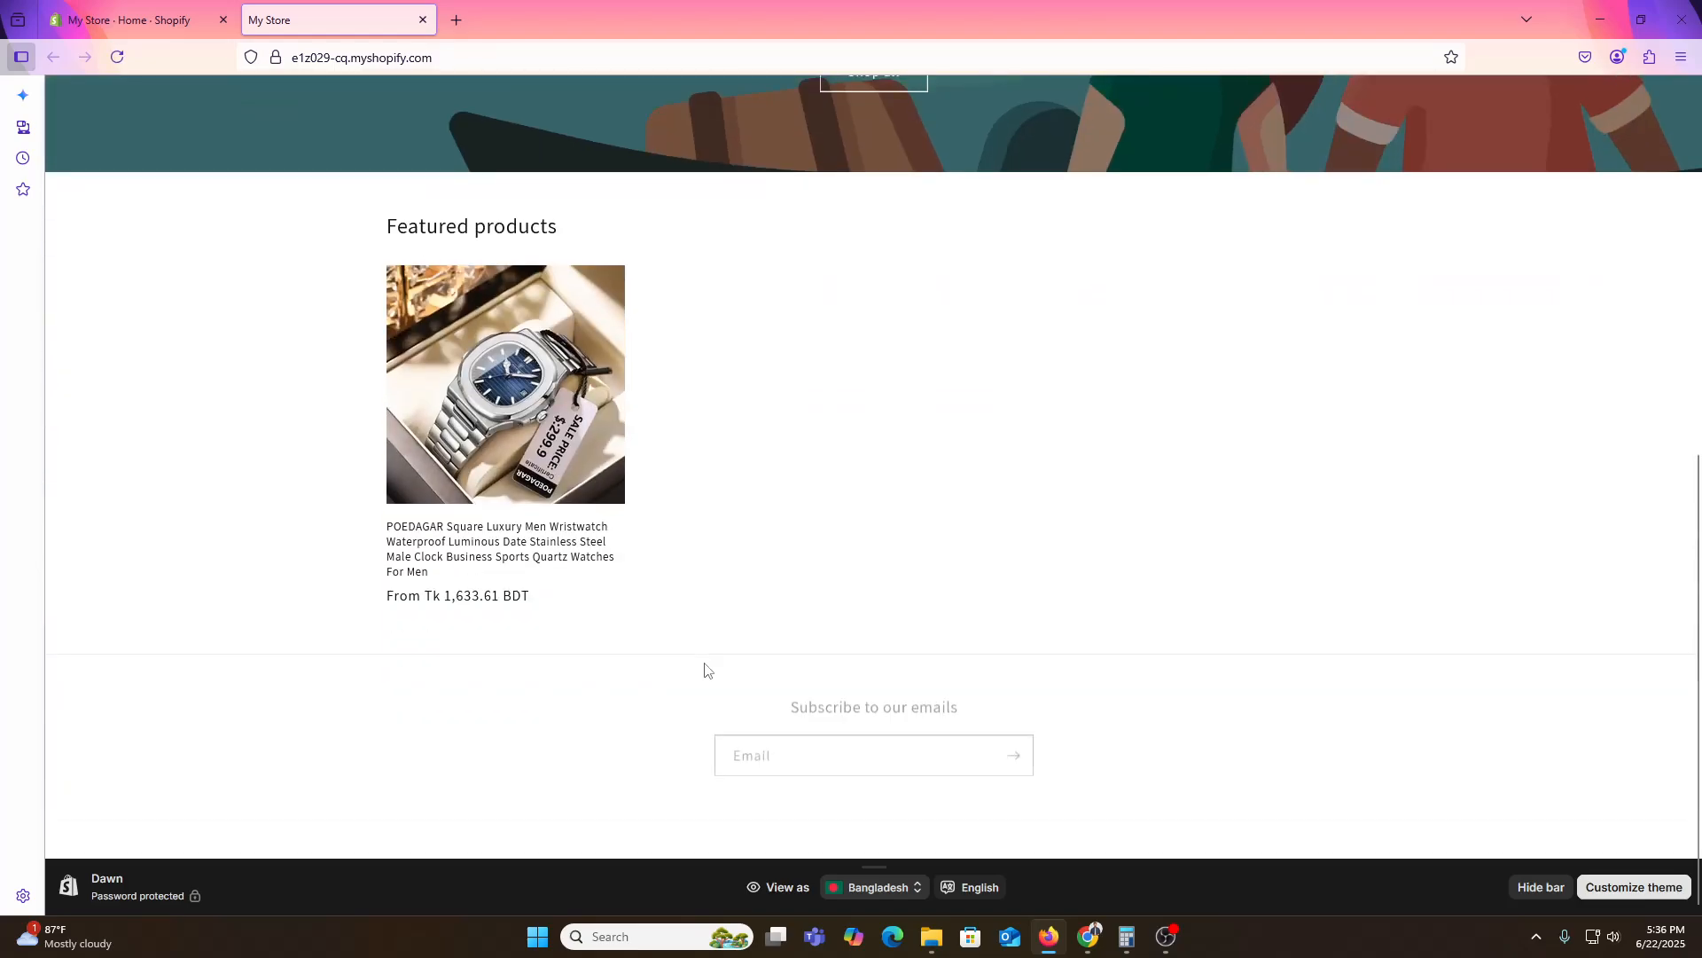
{"action": "scroll", "coordinate": [706, 669], "scroll_direction": "up", "scroll_amount": 8}
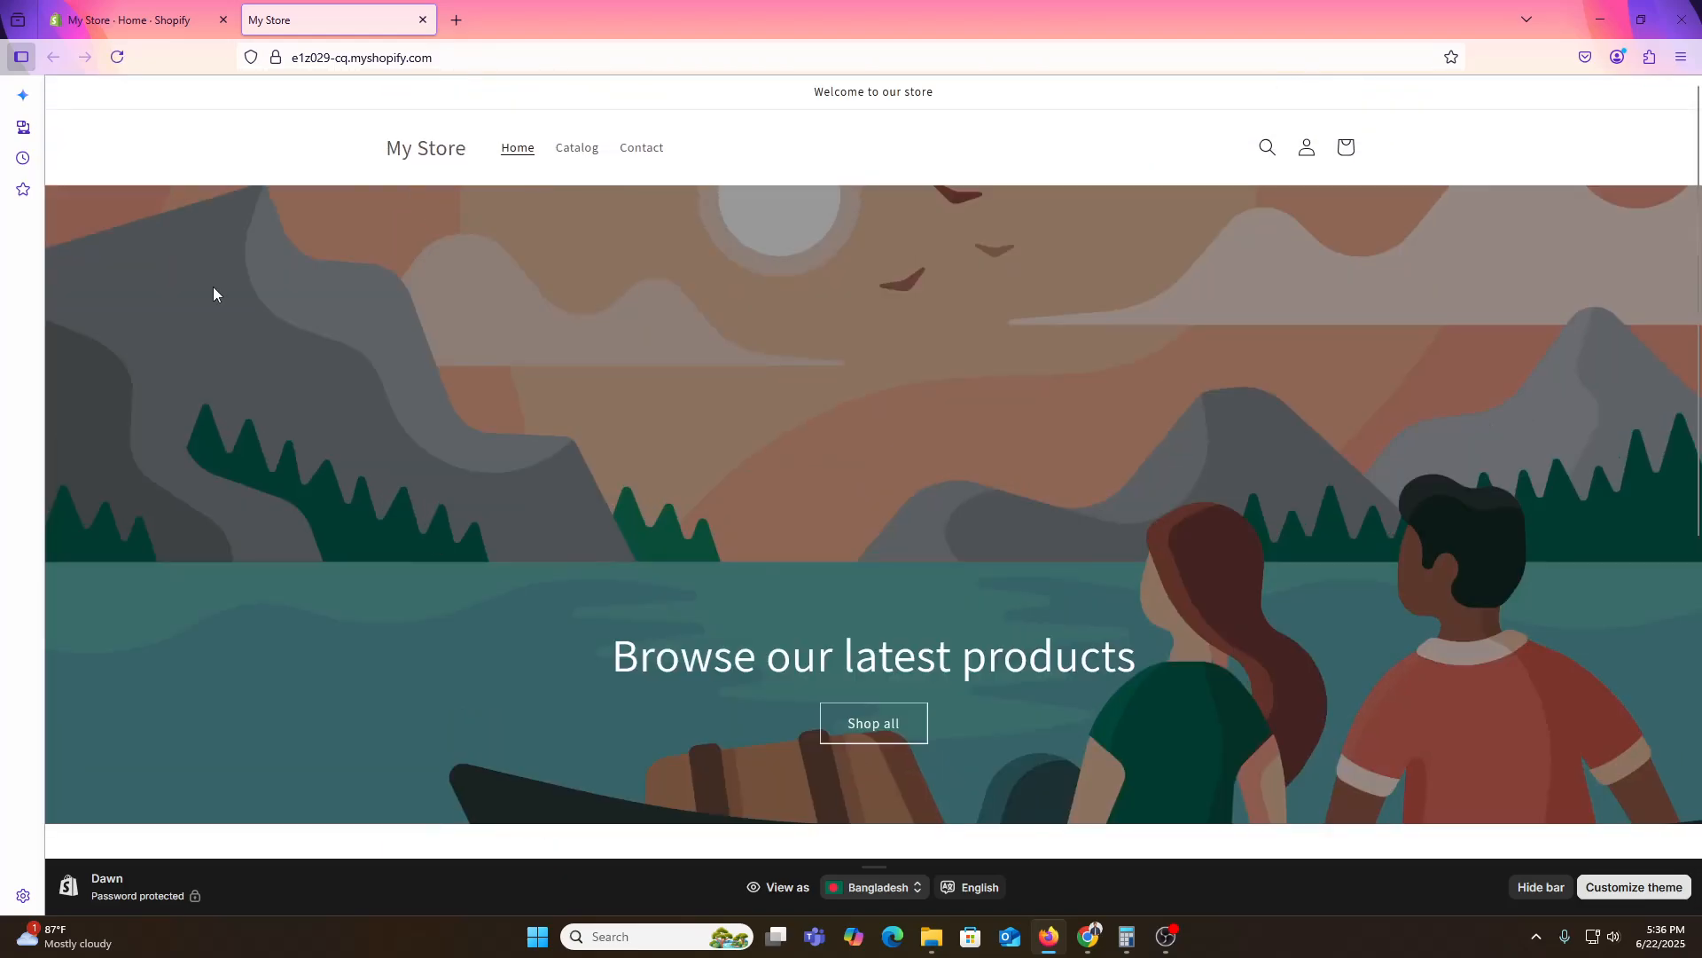
{"action": "left_click", "coordinate": [146, 16]}
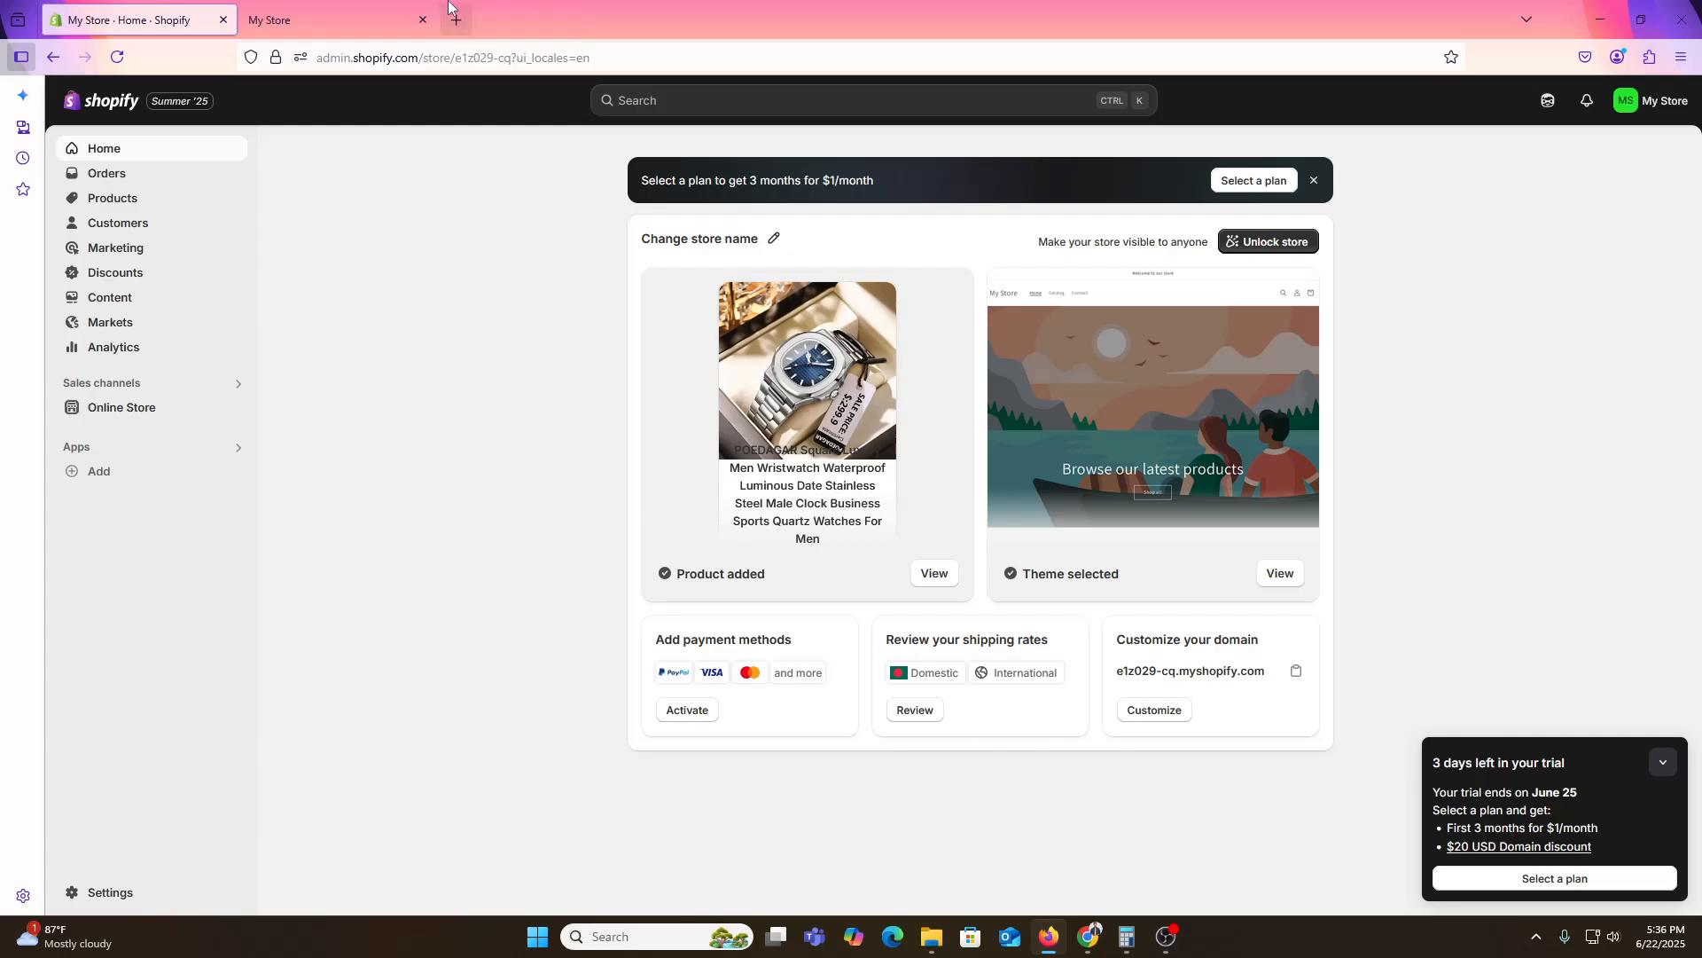
{"action": "left_click", "coordinate": [390, 20]}
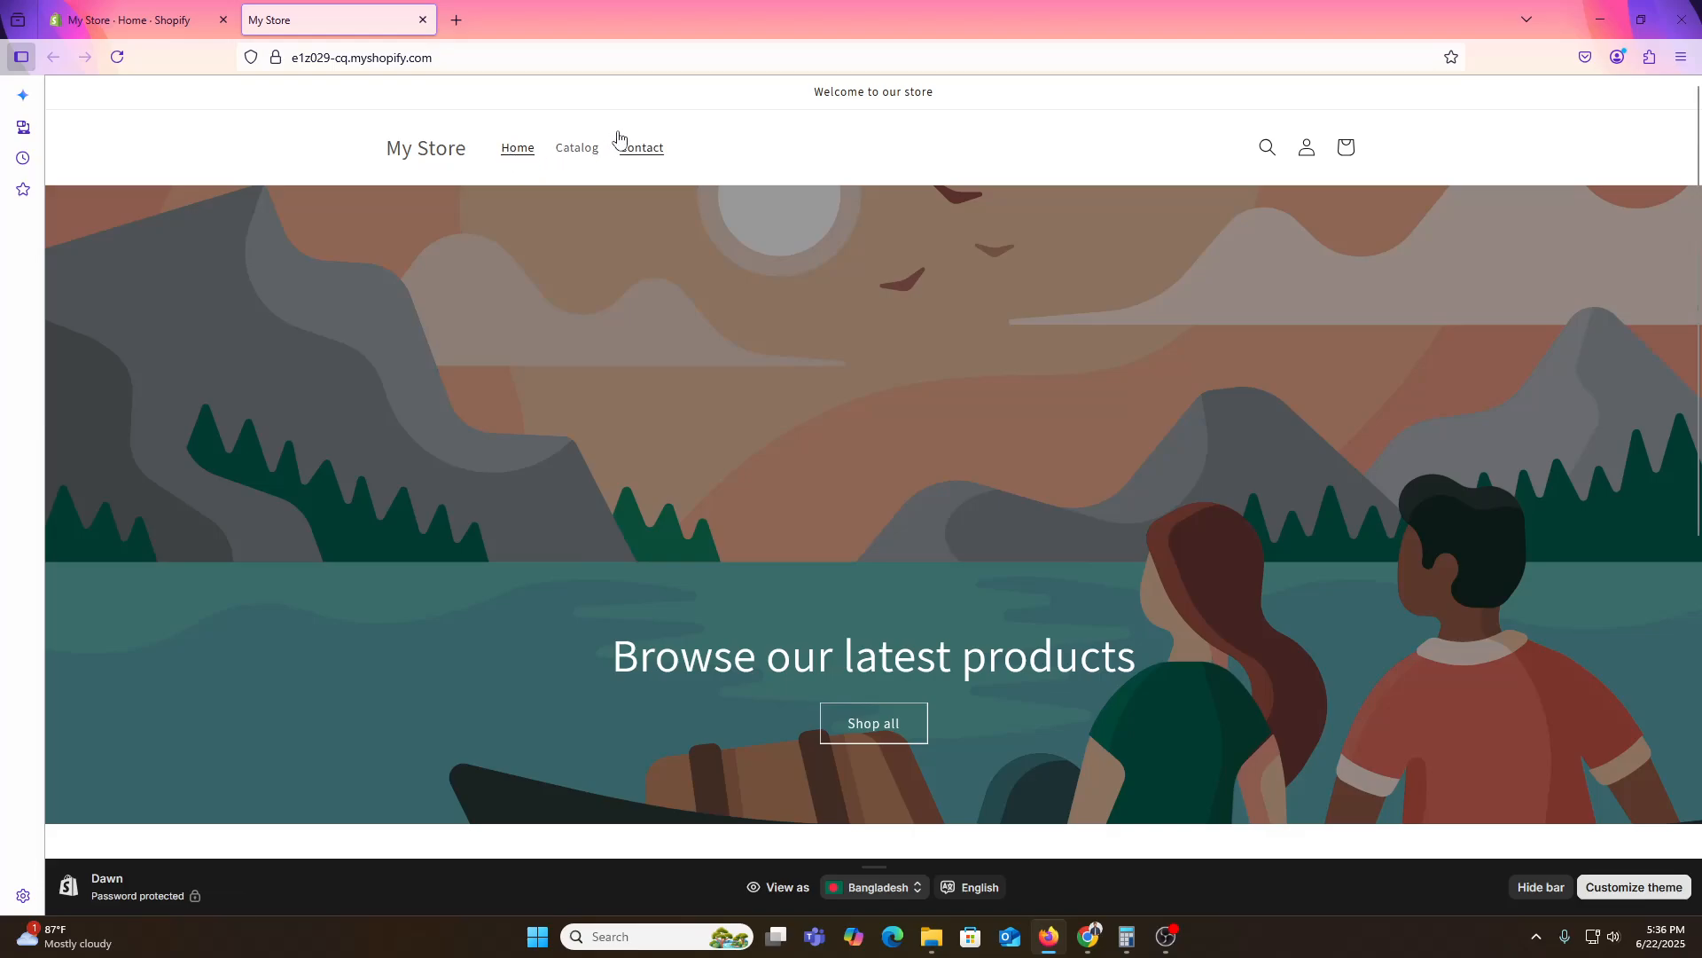
{"action": "left_click", "coordinate": [177, 19]}
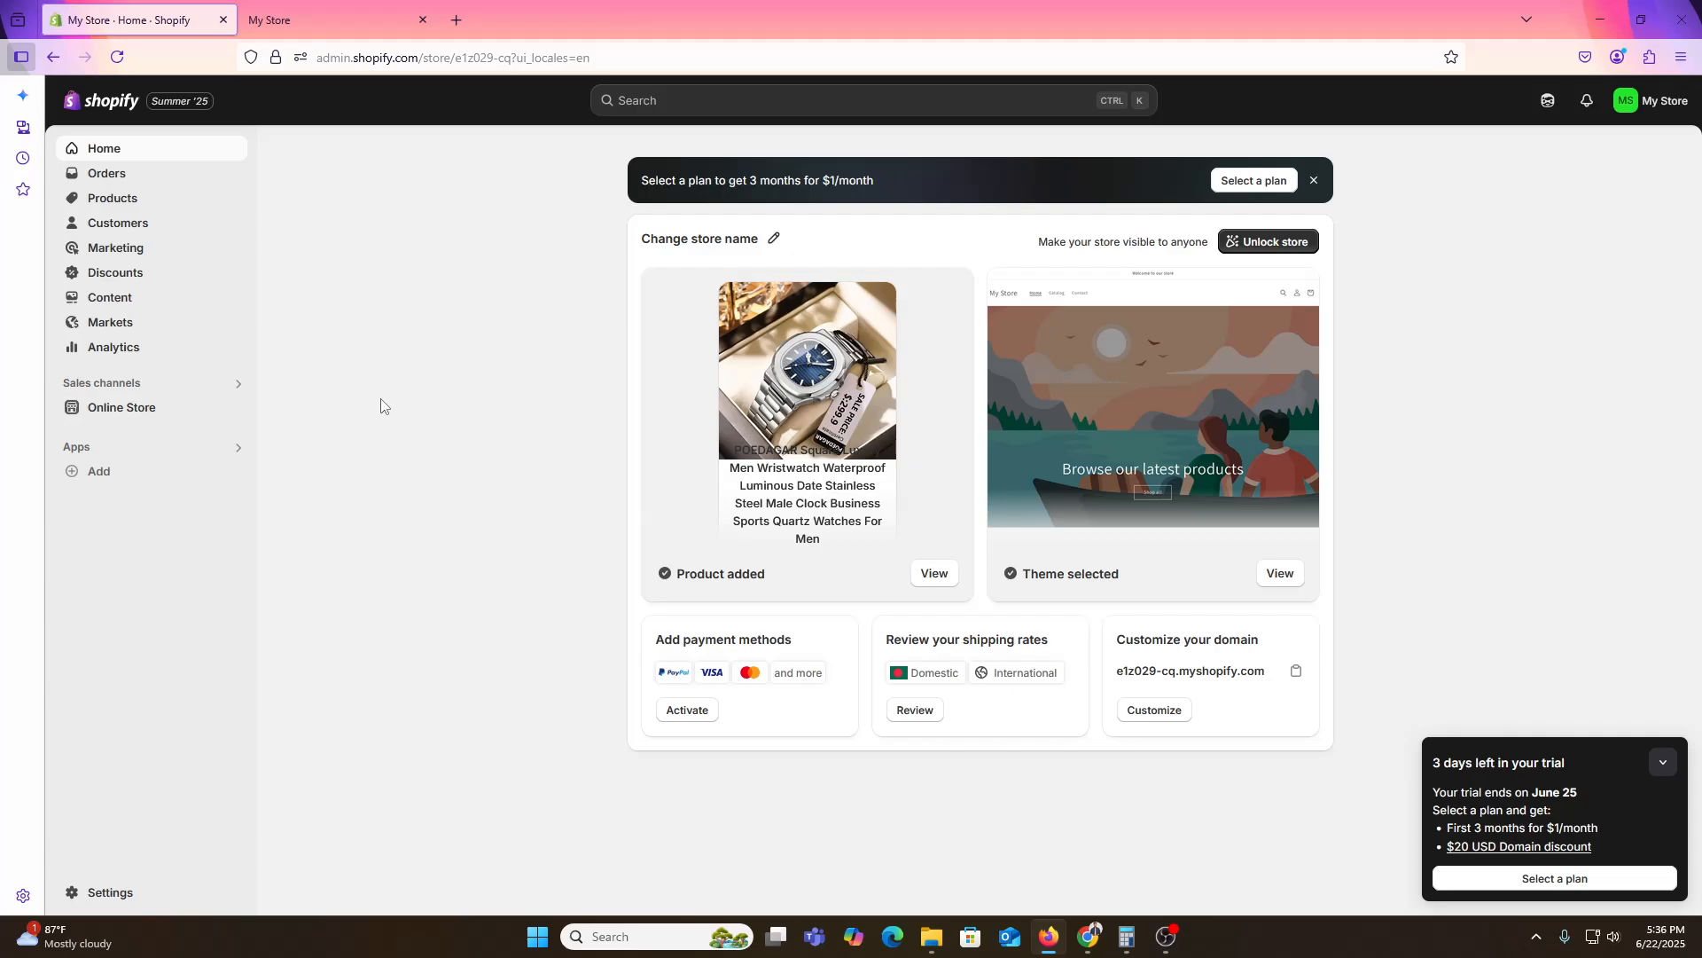
Examine the Themes, Preferences and Pages sections of the Online Store sales channel.
{"action": "left_click", "coordinate": [146, 409]}
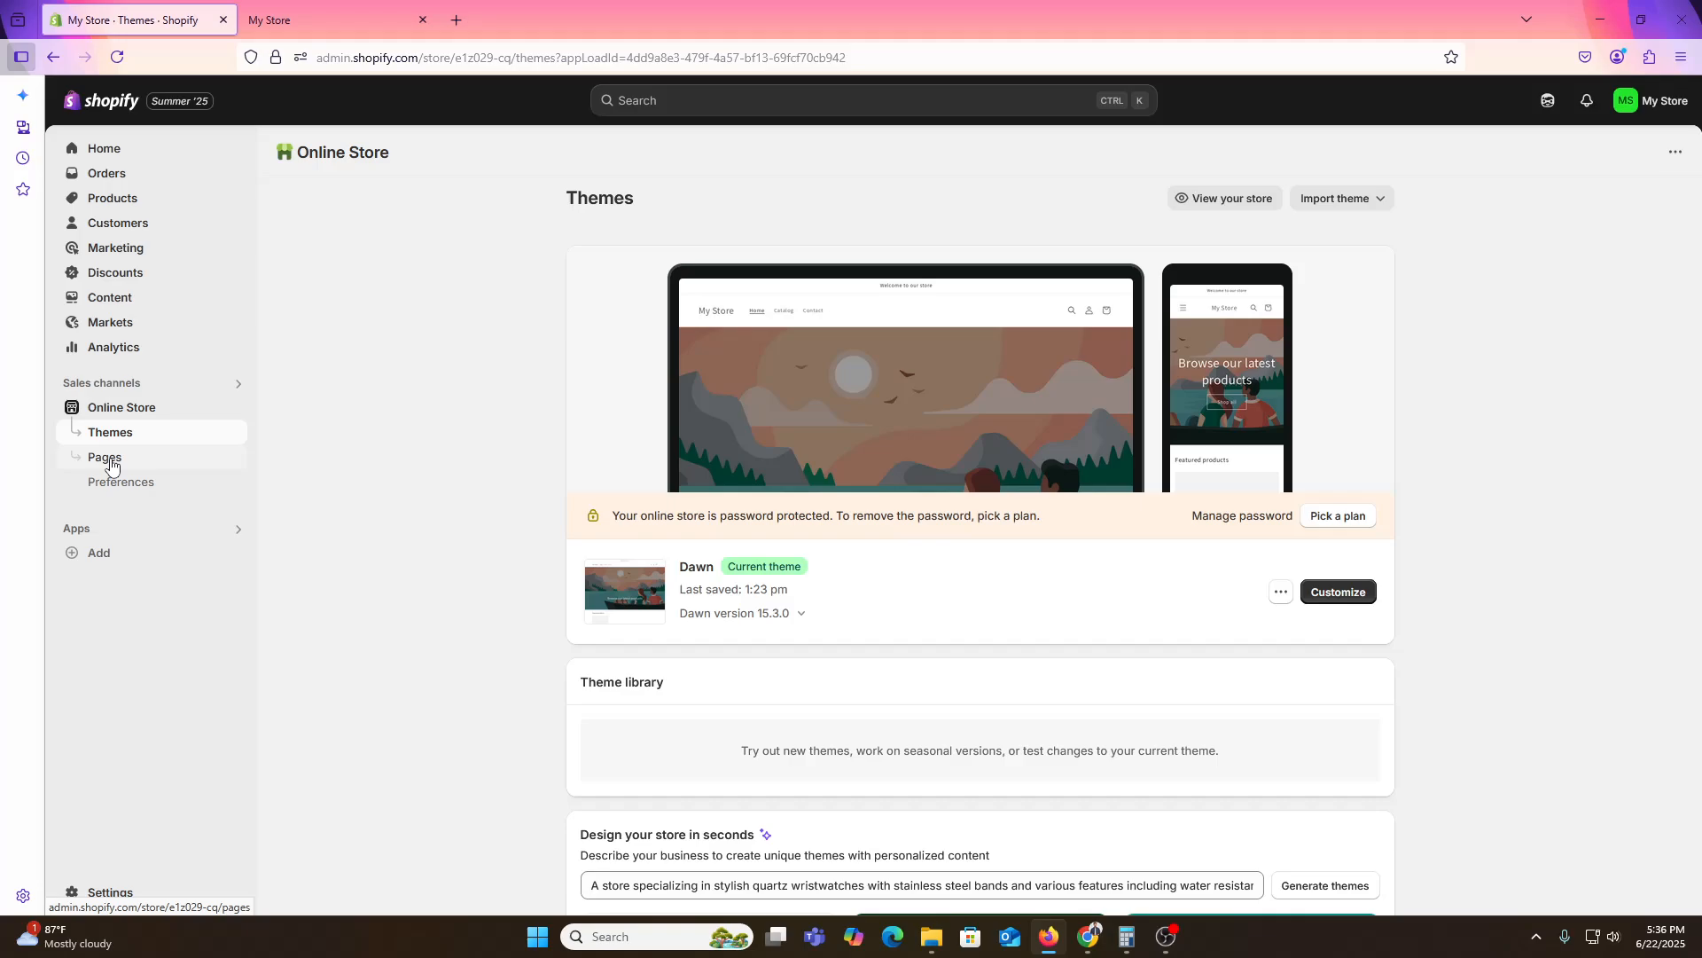
{"action": "scroll", "coordinate": [691, 555], "scroll_direction": "down", "scroll_amount": 12}
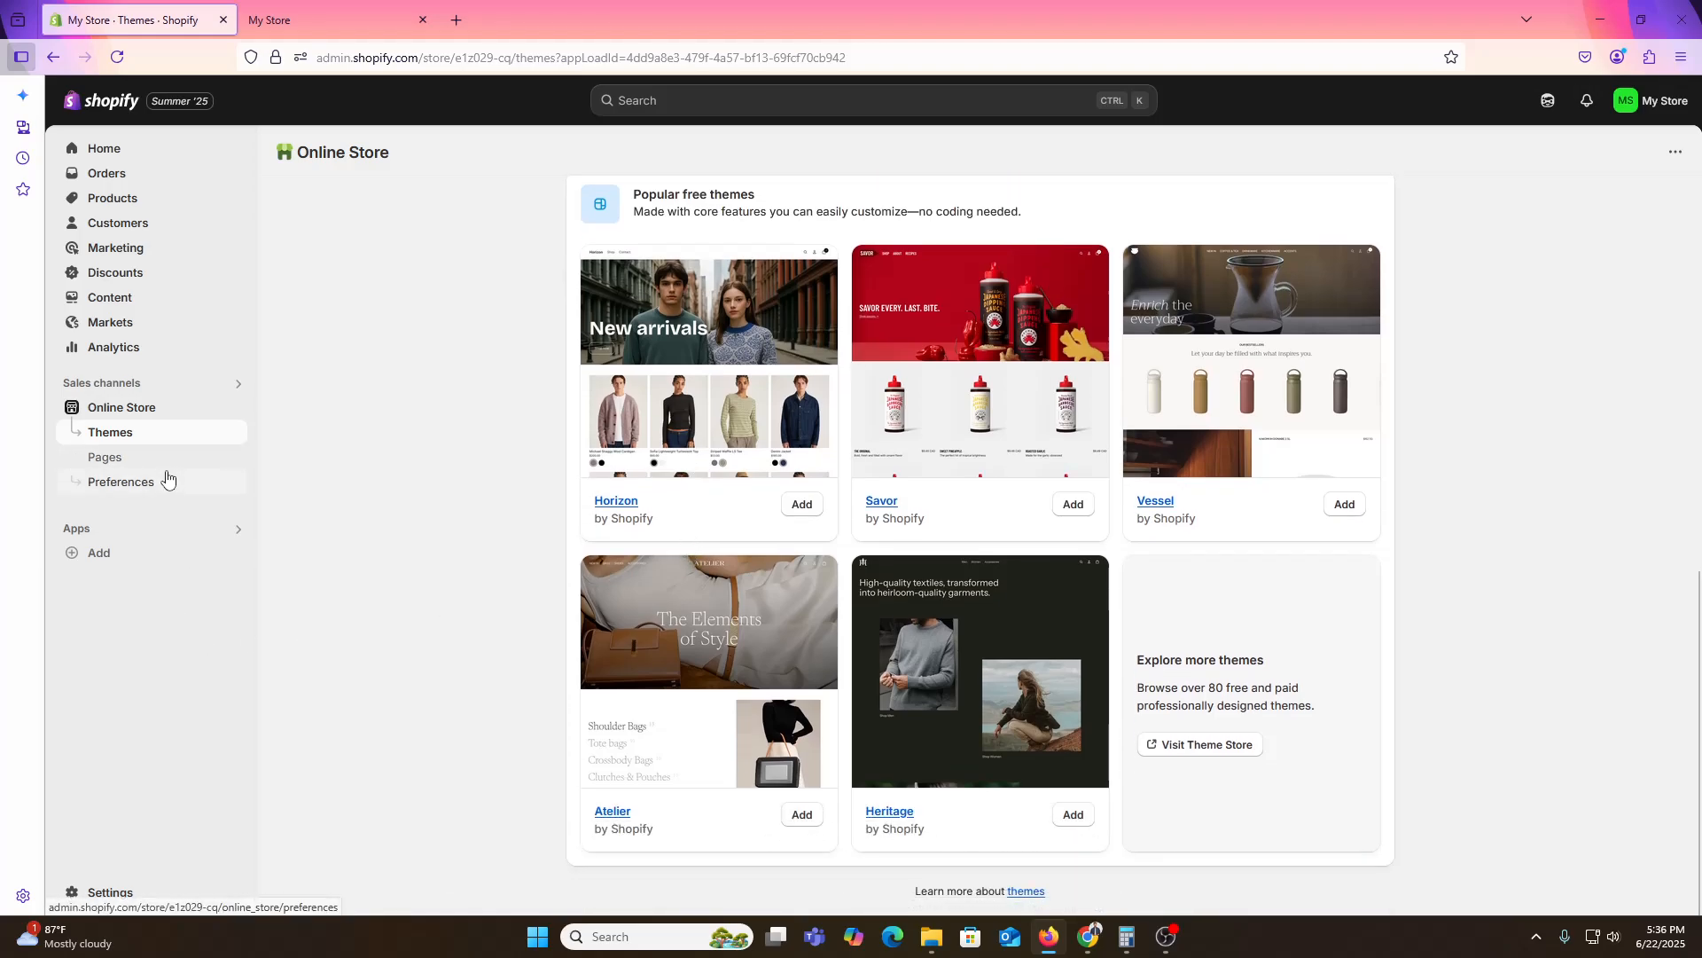
{"action": "left_click", "coordinate": [167, 479]}
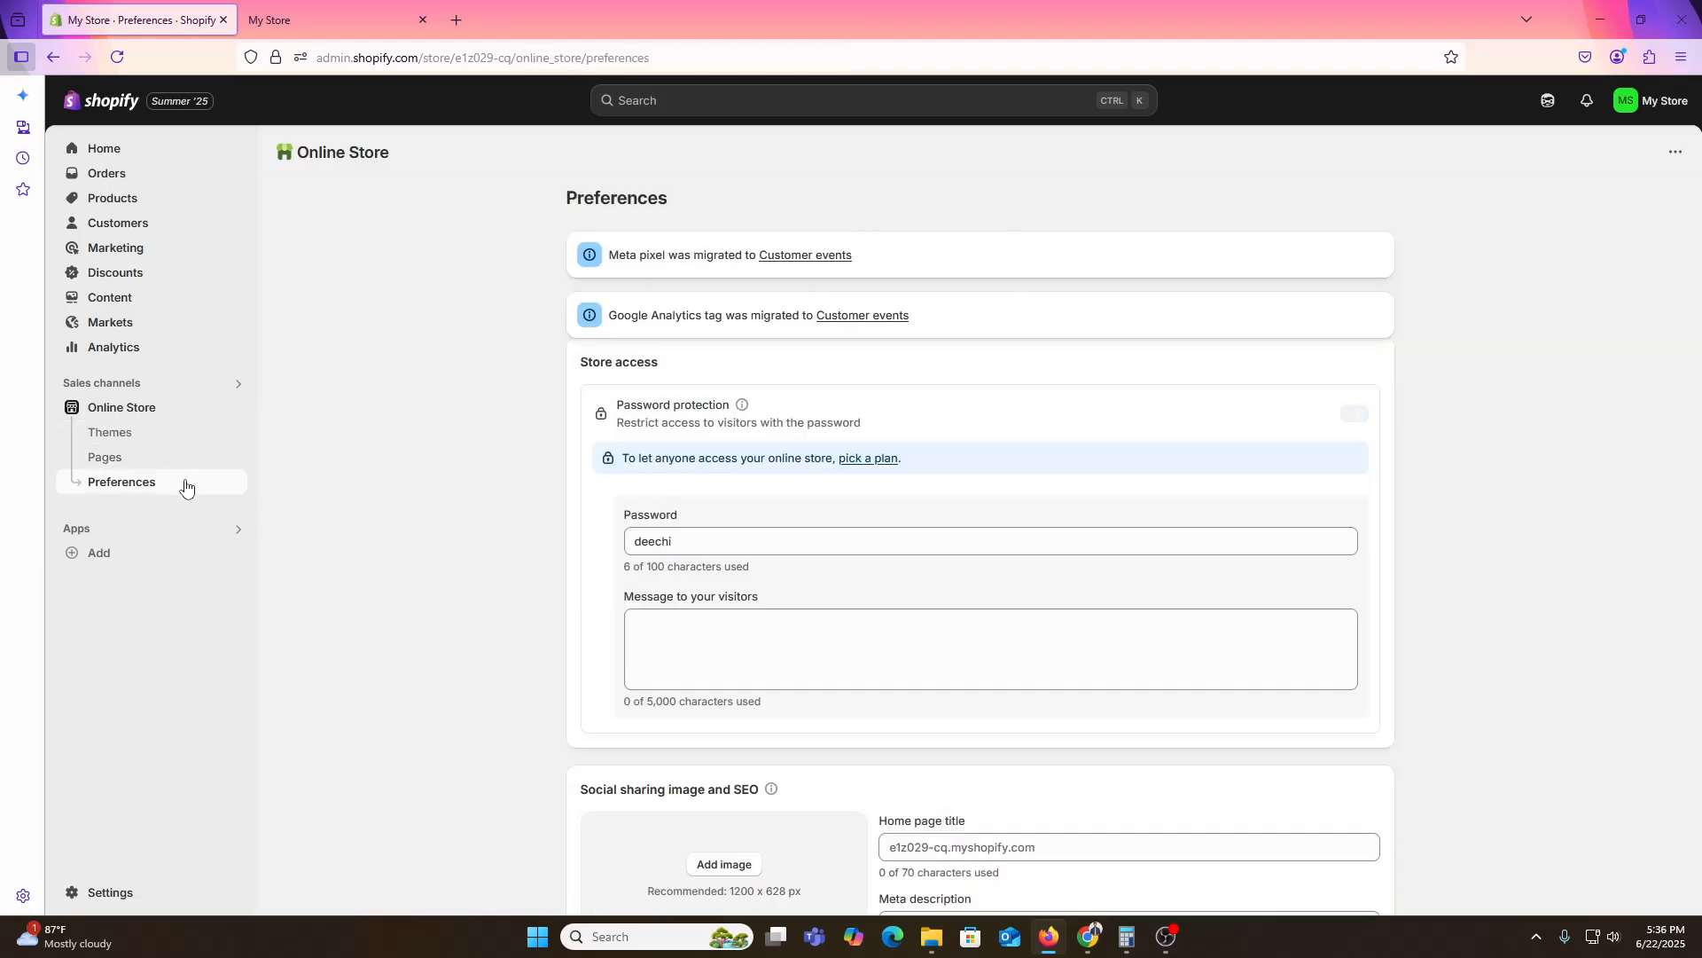
{"action": "scroll", "coordinate": [762, 612], "scroll_direction": "down", "scroll_amount": 5}
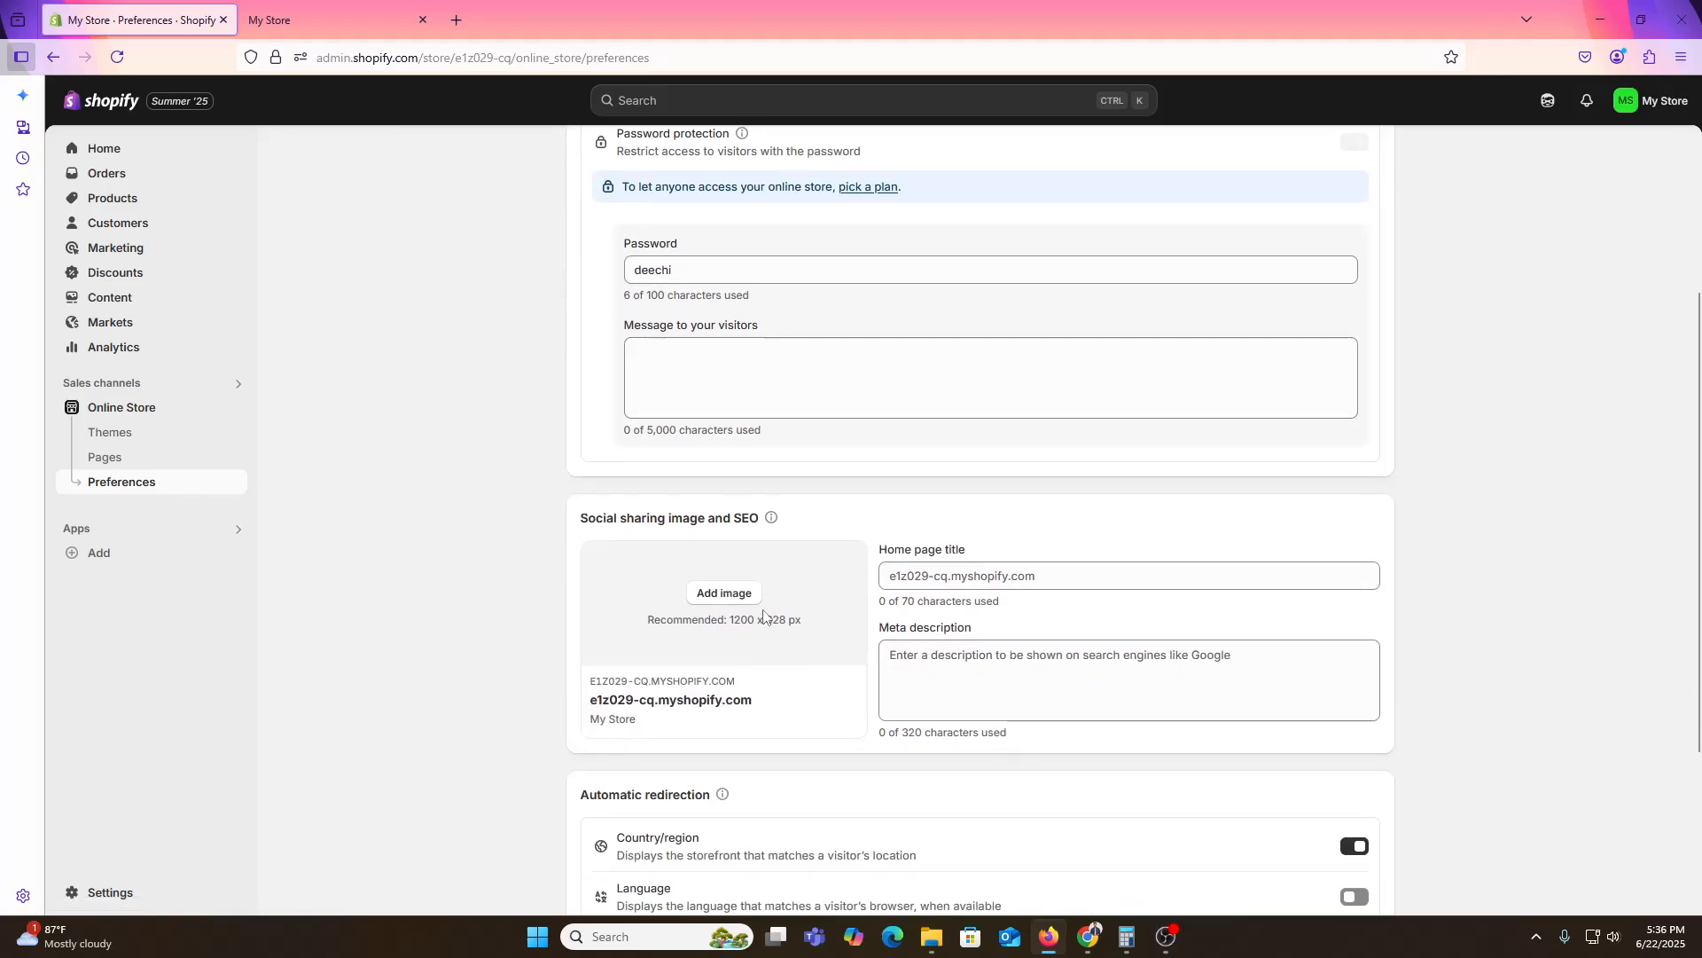
{"action": "scroll", "coordinate": [786, 636], "scroll_direction": "down", "scroll_amount": 1}
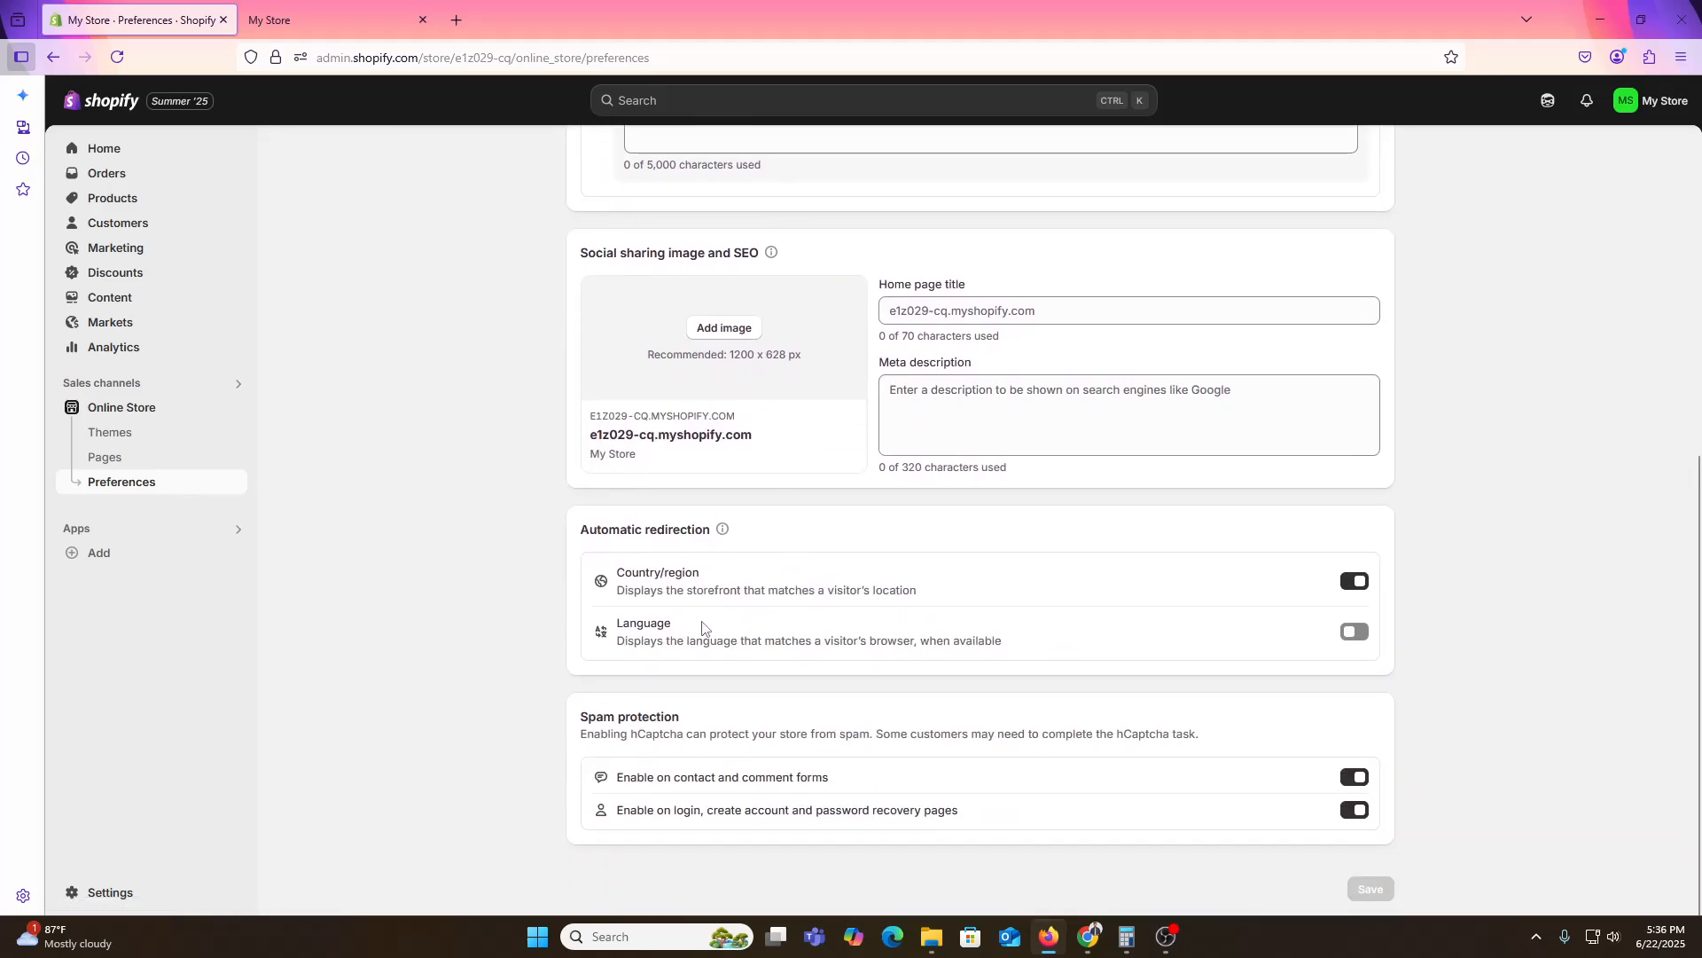
{"action": "scroll", "coordinate": [767, 750], "scroll_direction": "up", "scroll_amount": 5}
{"action": "scroll", "coordinate": [947, 638], "scroll_direction": "up", "scroll_amount": 1}
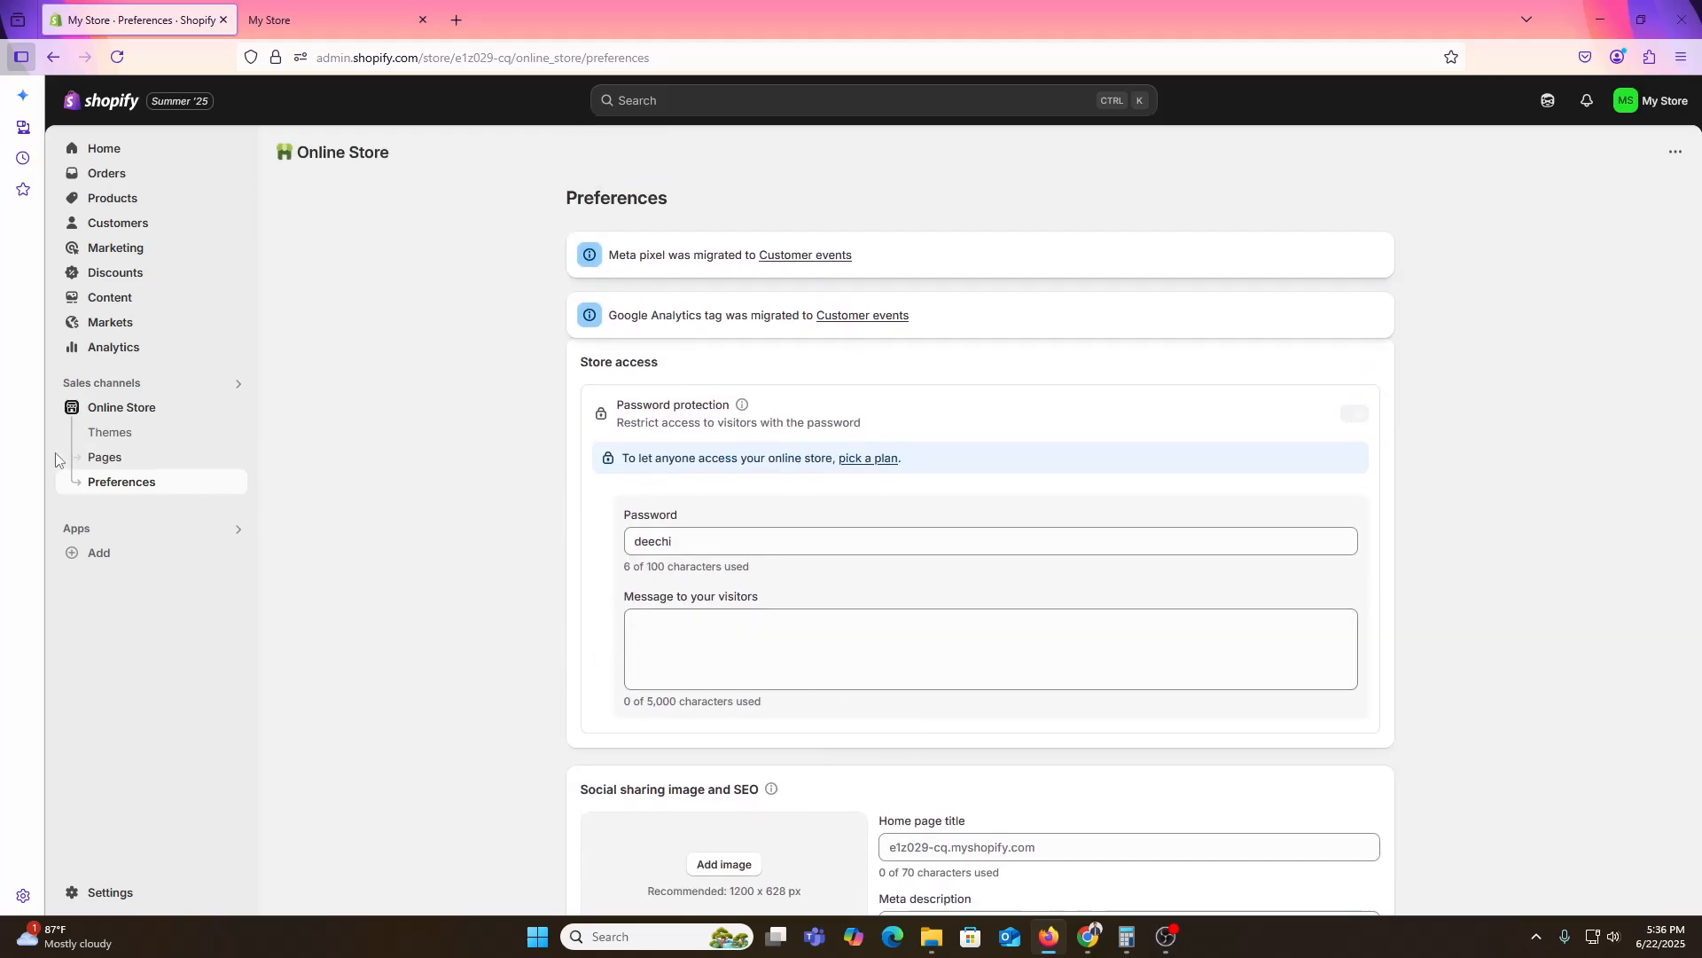
{"action": "left_click", "coordinate": [213, 457]}
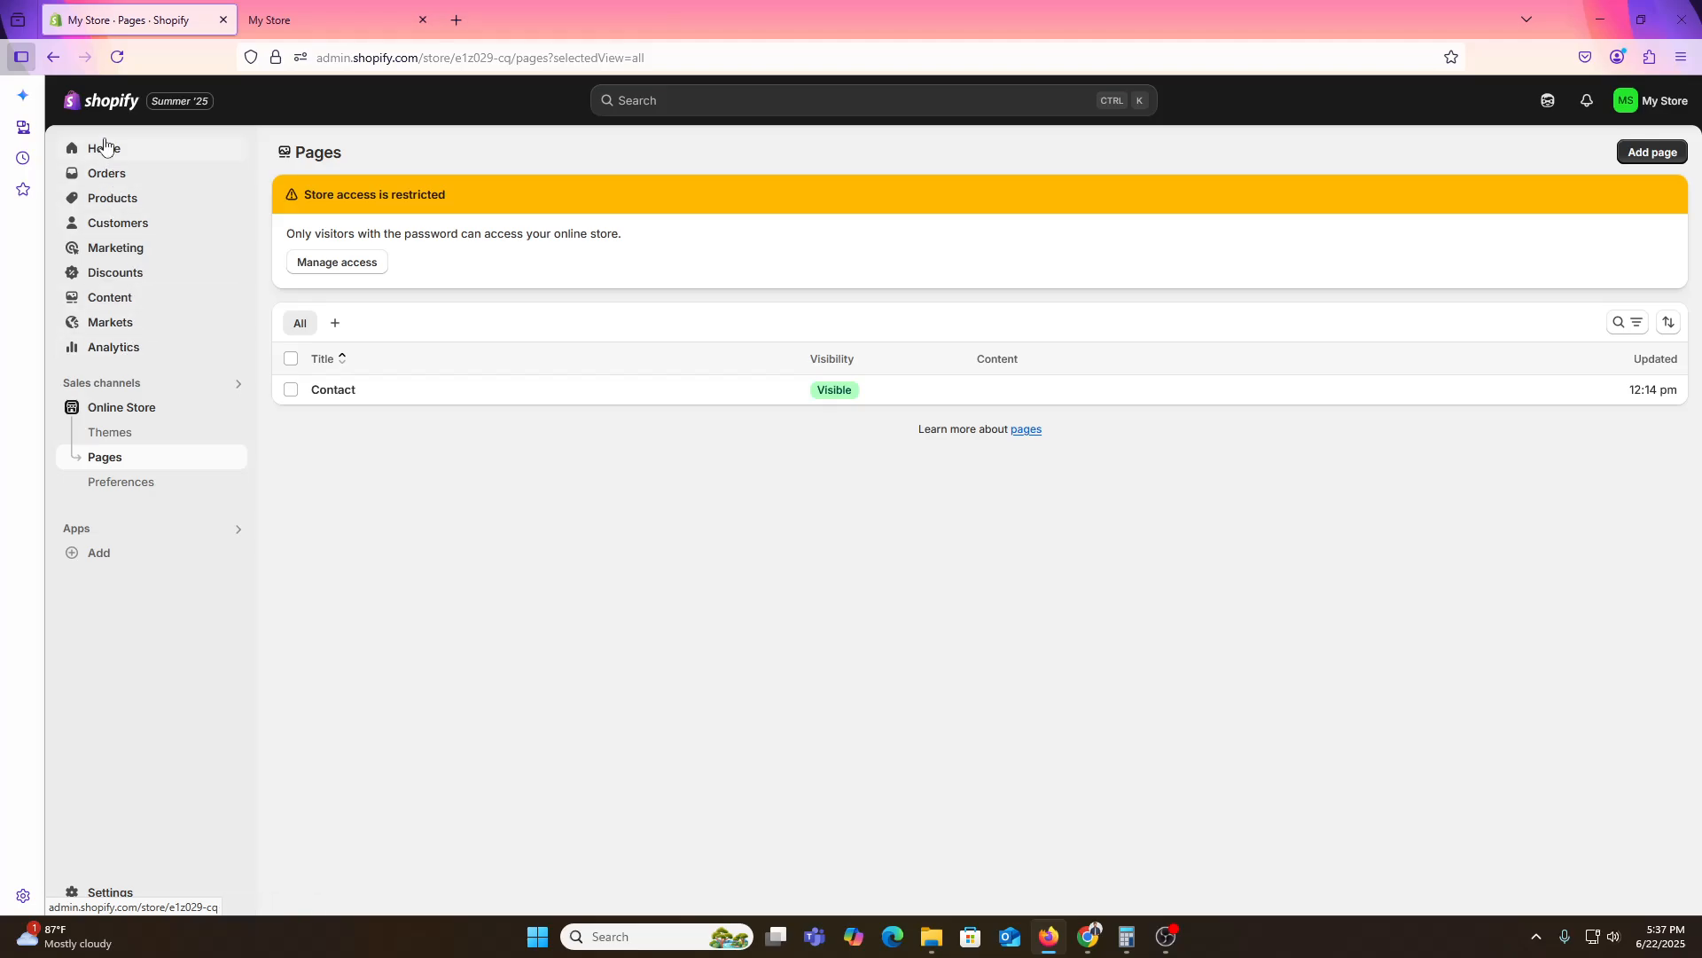
Create a new navigation menu named "TOP PRODUCTS" in the store's content menus and save it.
{"action": "left_click", "coordinate": [109, 299]}
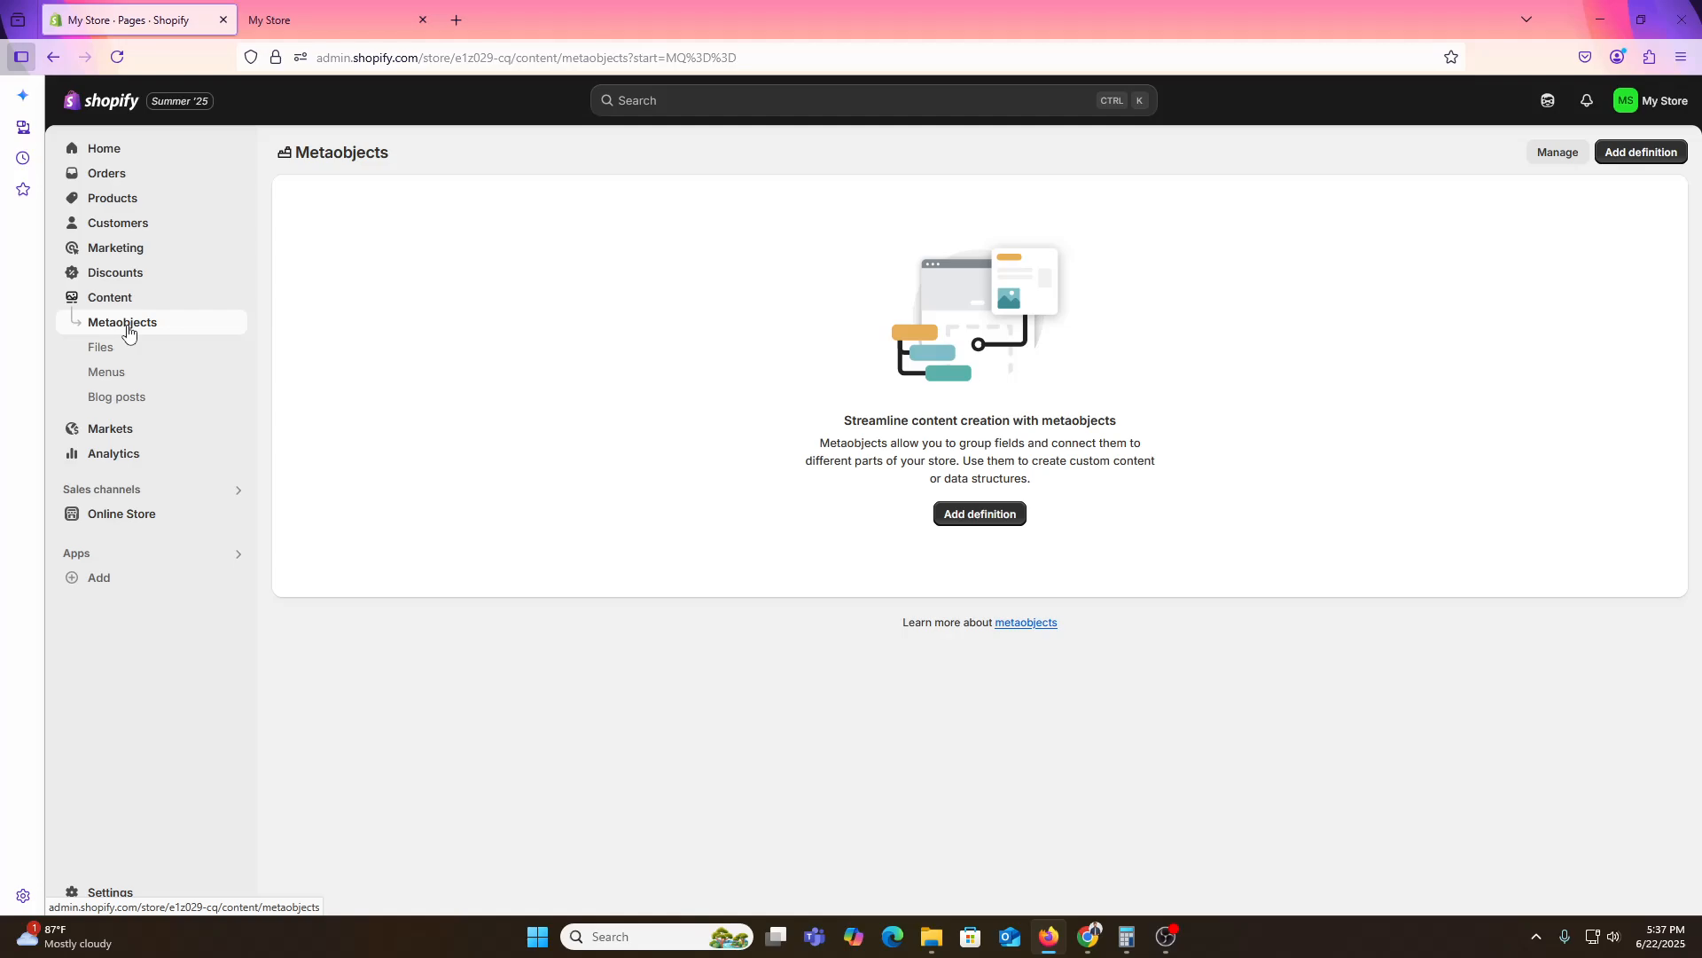
{"action": "left_click", "coordinate": [133, 382]}
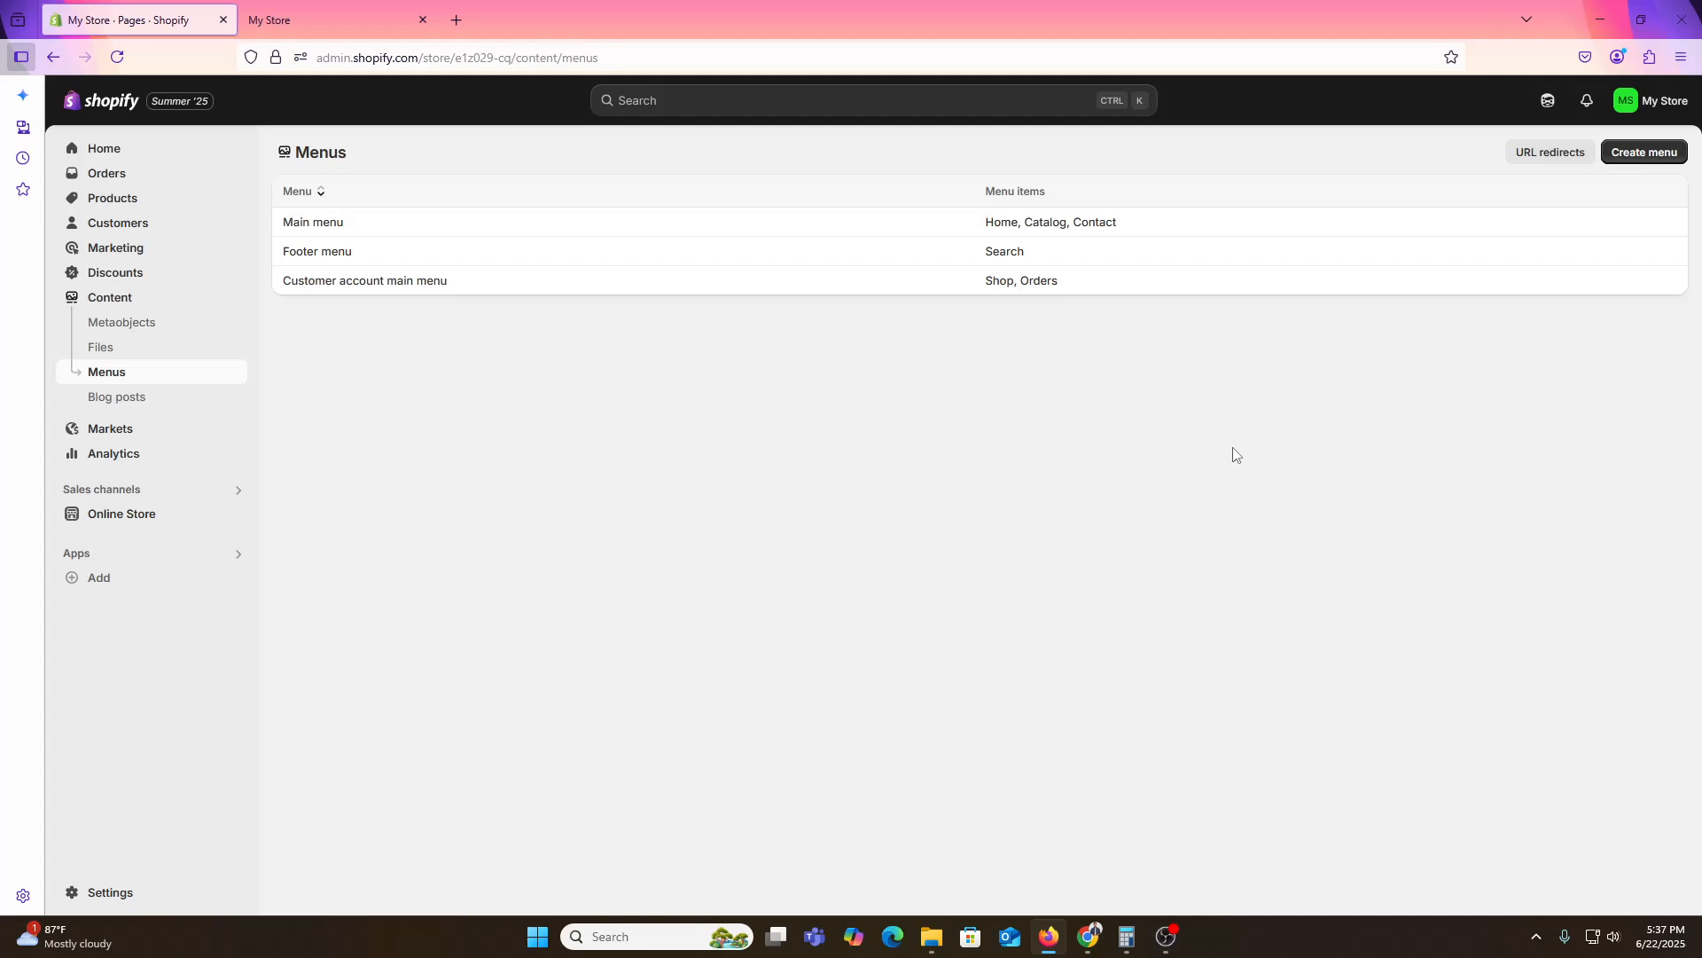
{"action": "left_click", "coordinate": [1652, 154]}
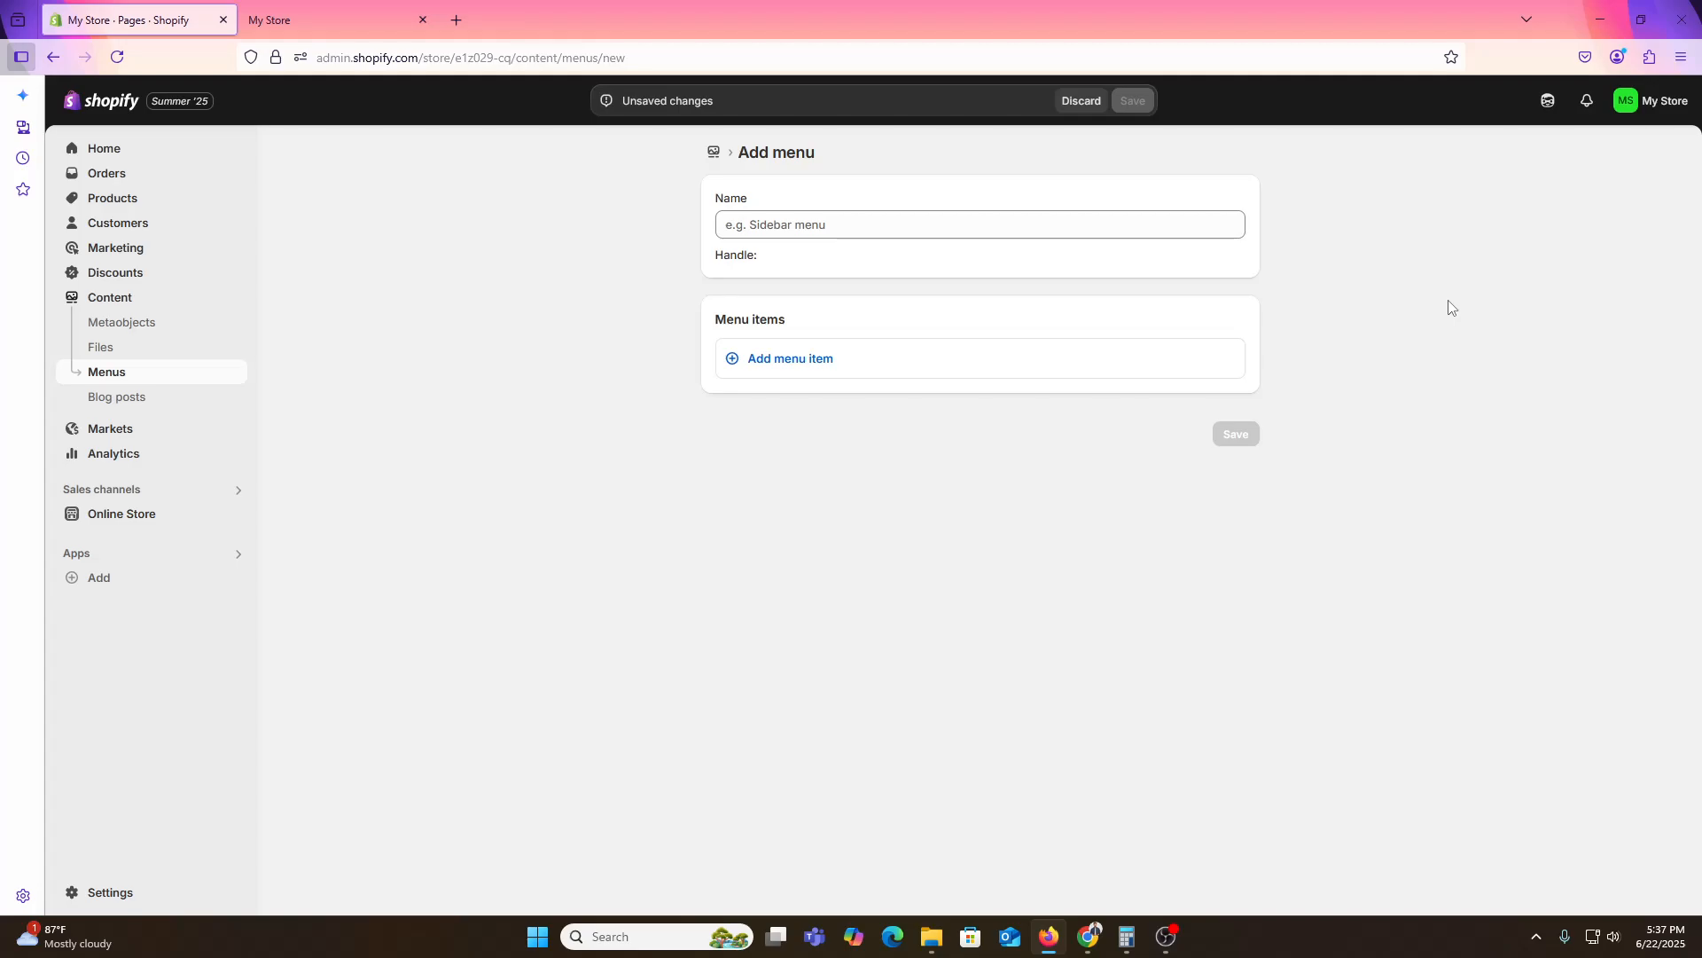
{"action": "left_click", "coordinate": [933, 219]}
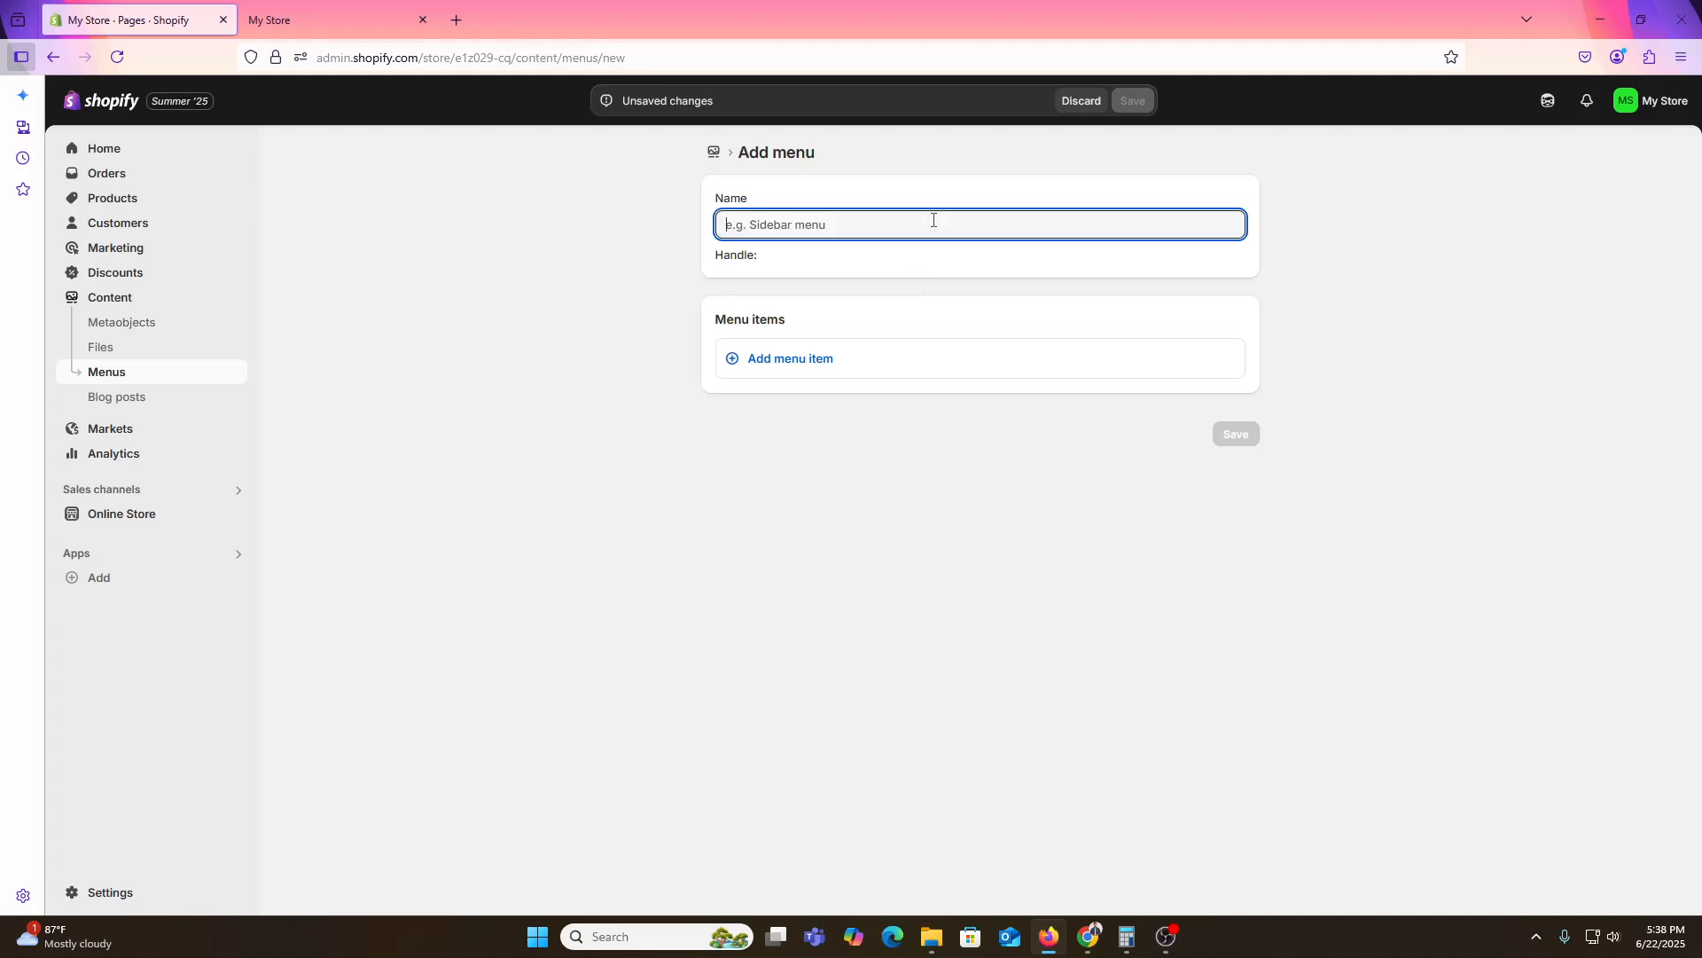
{"action": "type", "text": "TOP"}
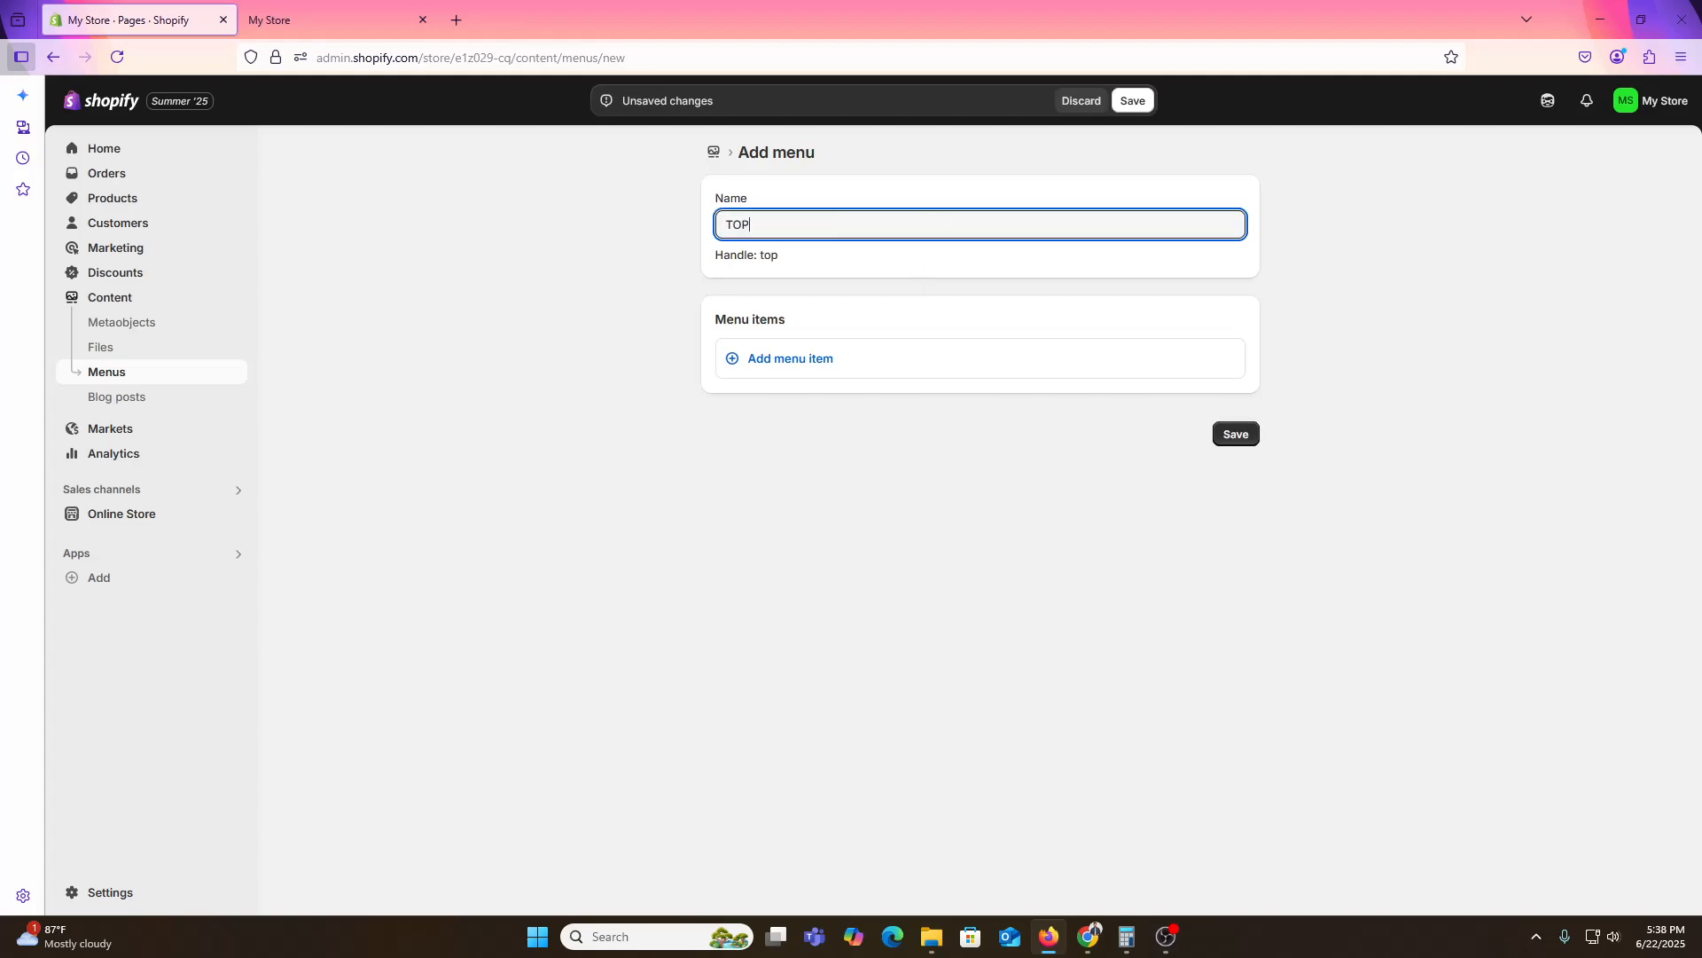
{"action": "type", "text": " PRODUCTS"}
{"action": "double_click", "coordinate": [728, 257]}
{"action": "left_click_drag", "start_coordinate": [762, 256], "coordinate": [839, 273]}
{"action": "left_click", "coordinate": [826, 264]}
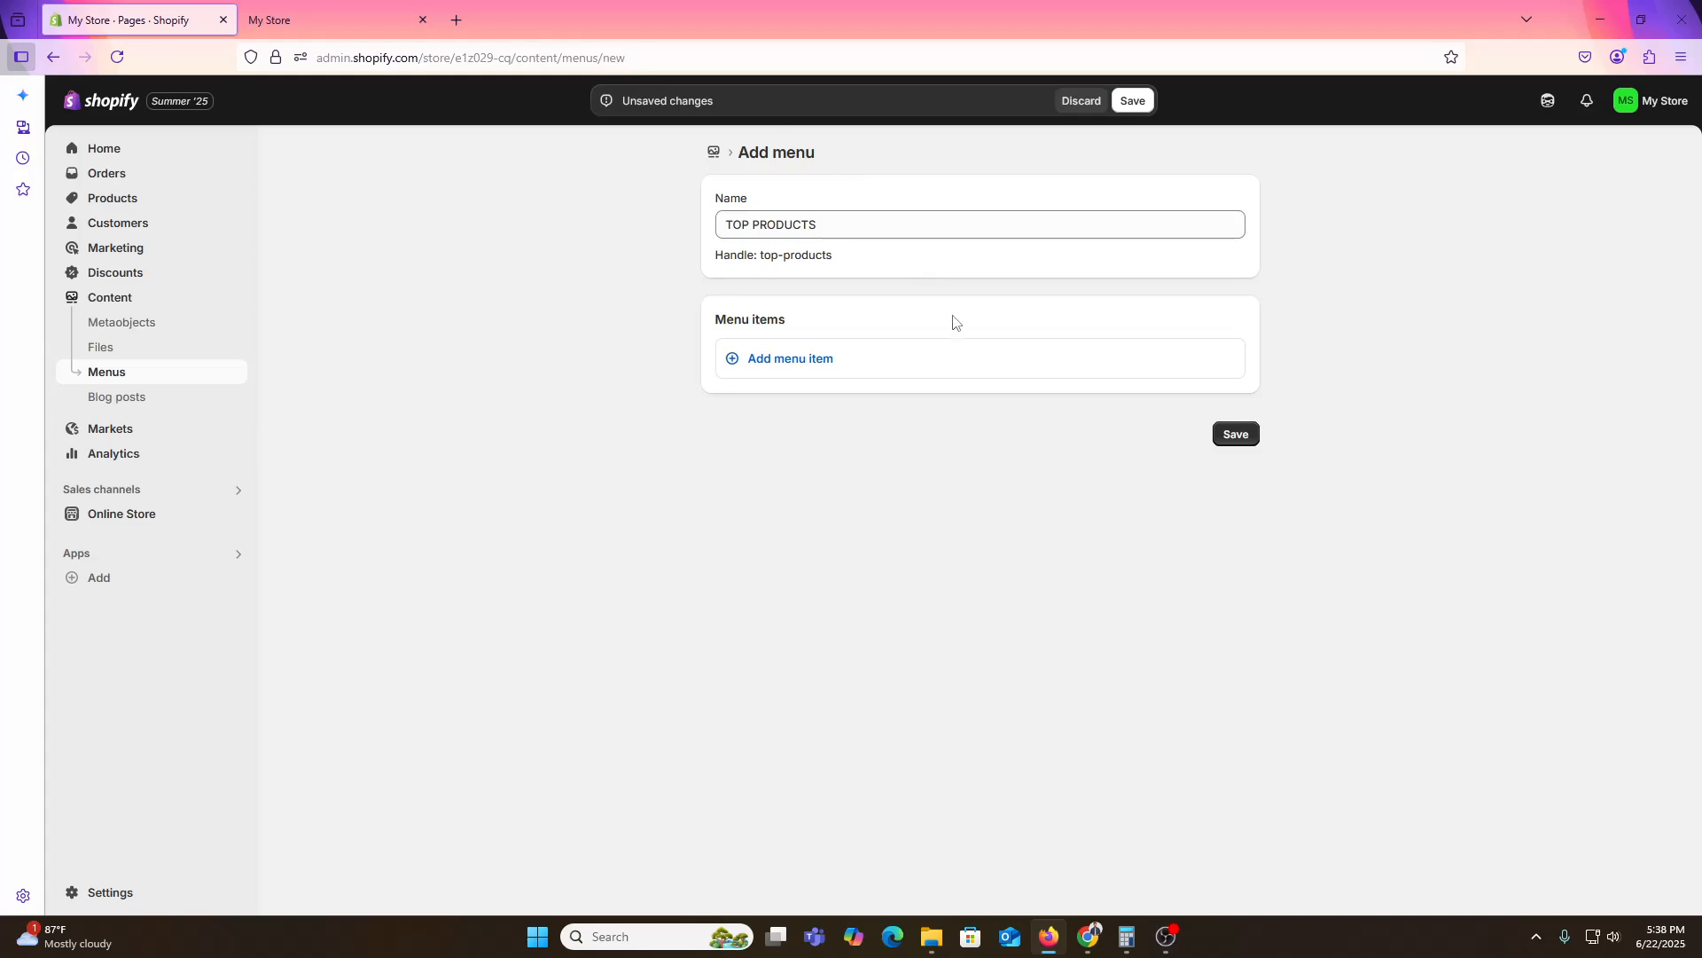
{"action": "left_click", "coordinate": [1234, 435]}
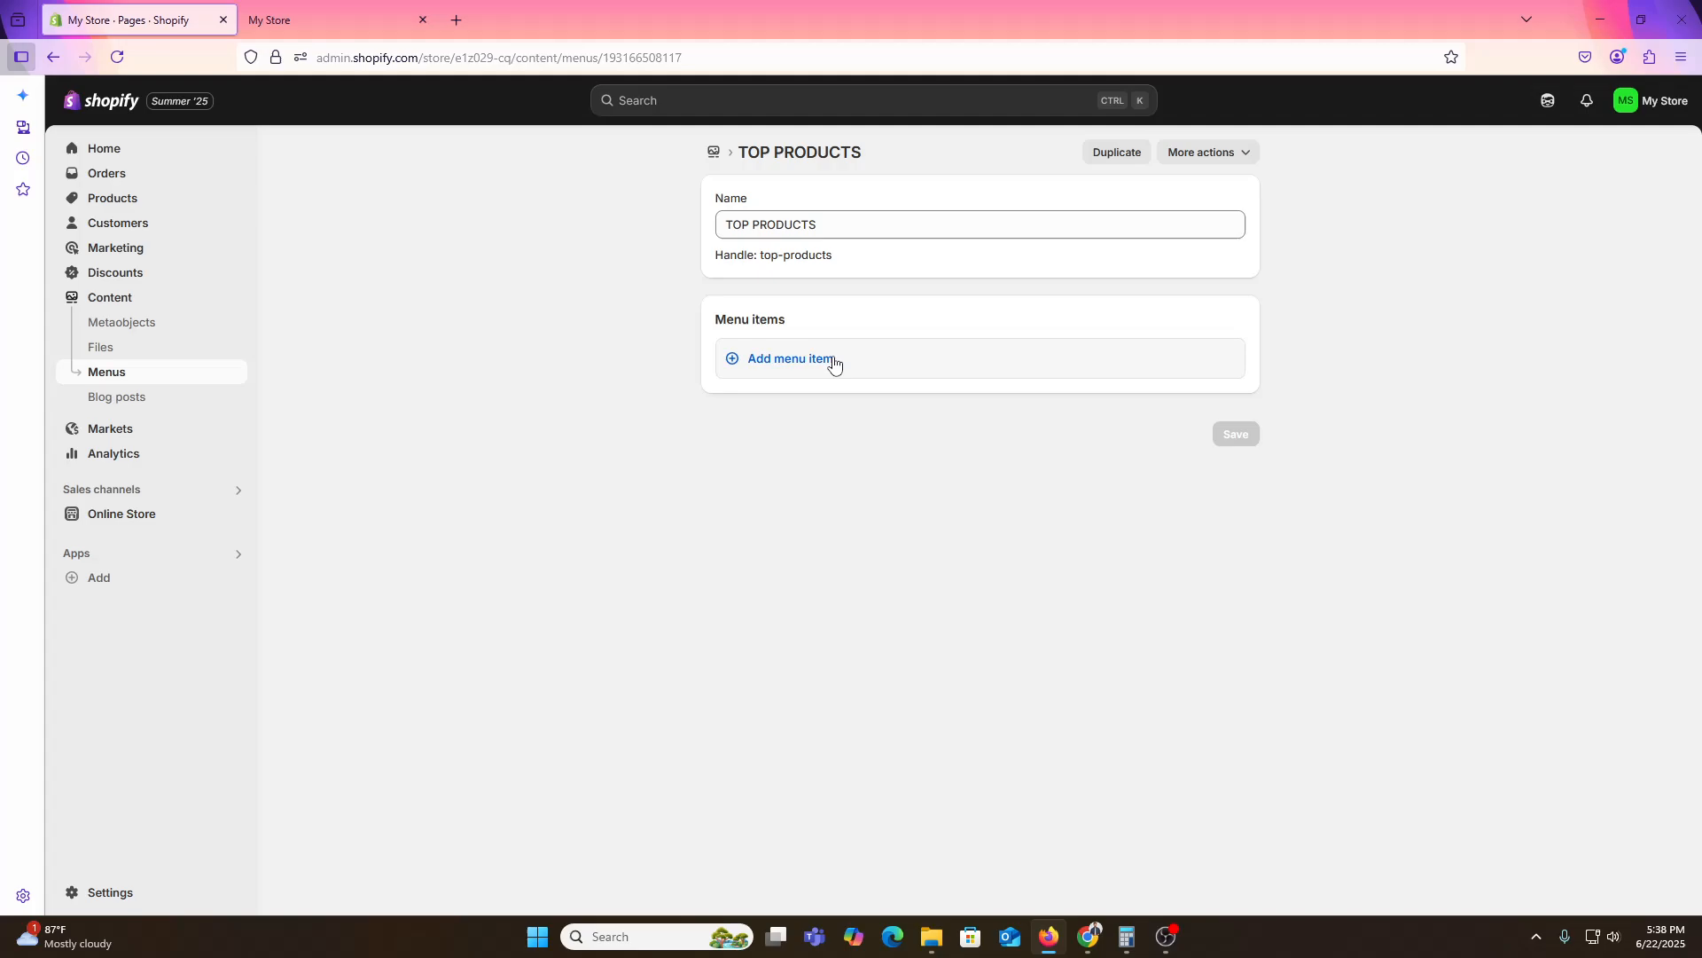
Add a menu item labelled "Hoodies" linked to the Contact page and save the TOP PRODUCTS menu.
{"action": "left_click", "coordinate": [833, 360]}
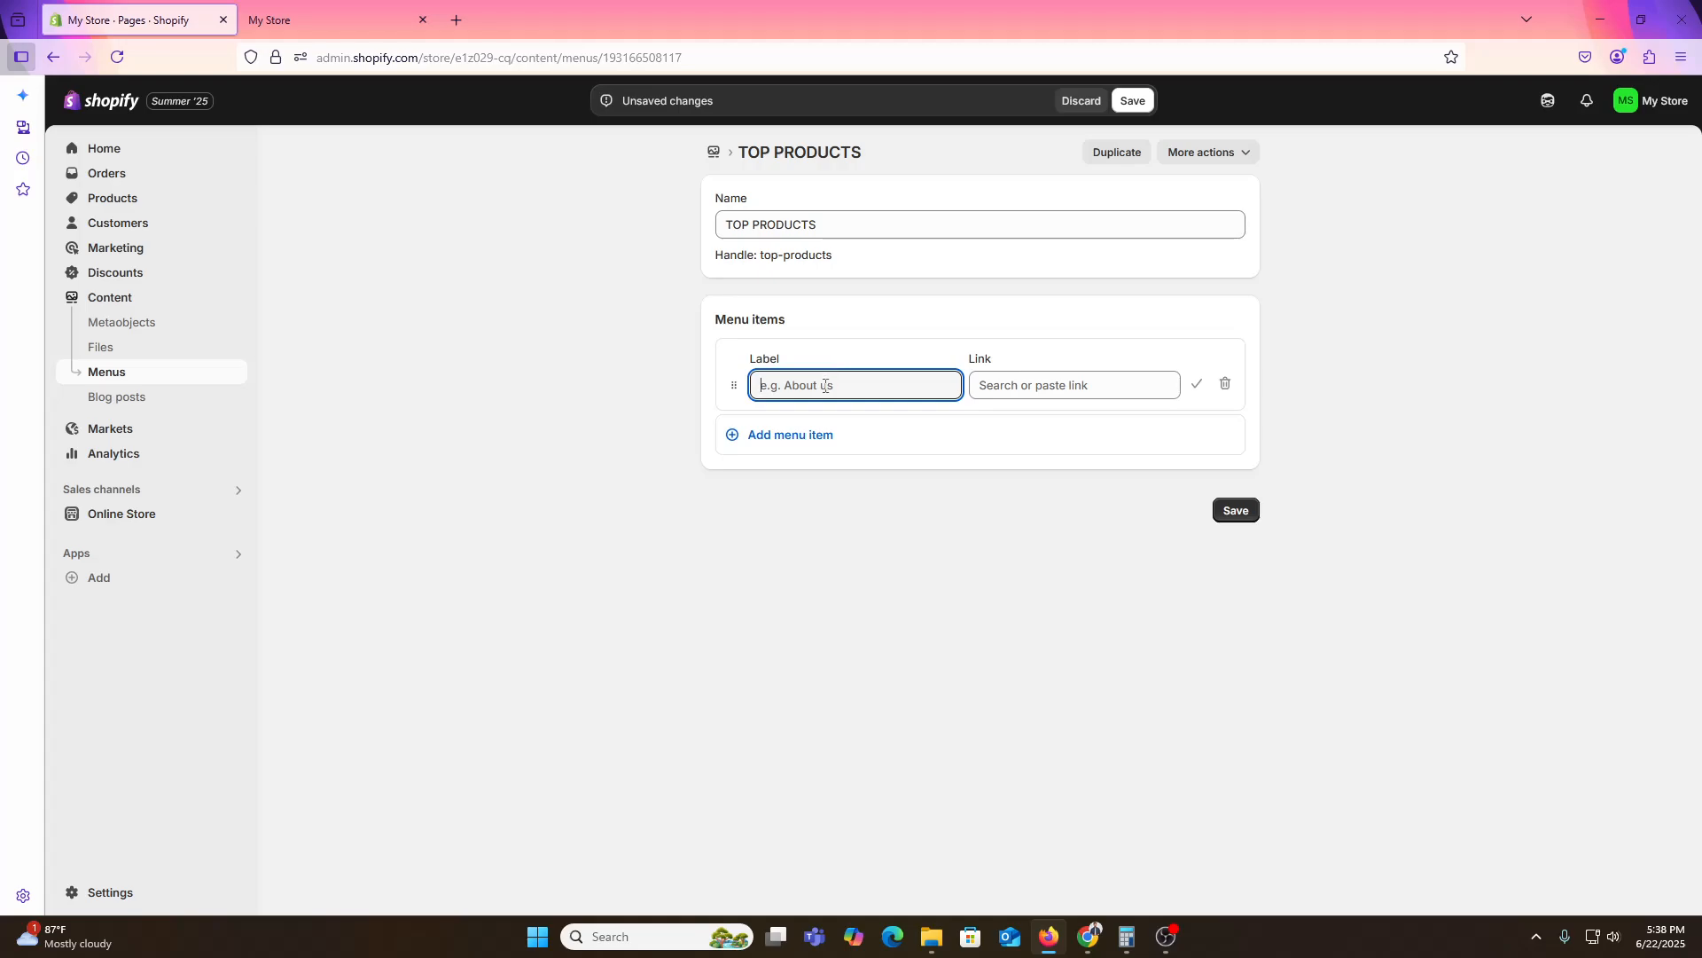
{"action": "type", "text": "Hoodies"}
{"action": "left_click", "coordinate": [1122, 383]}
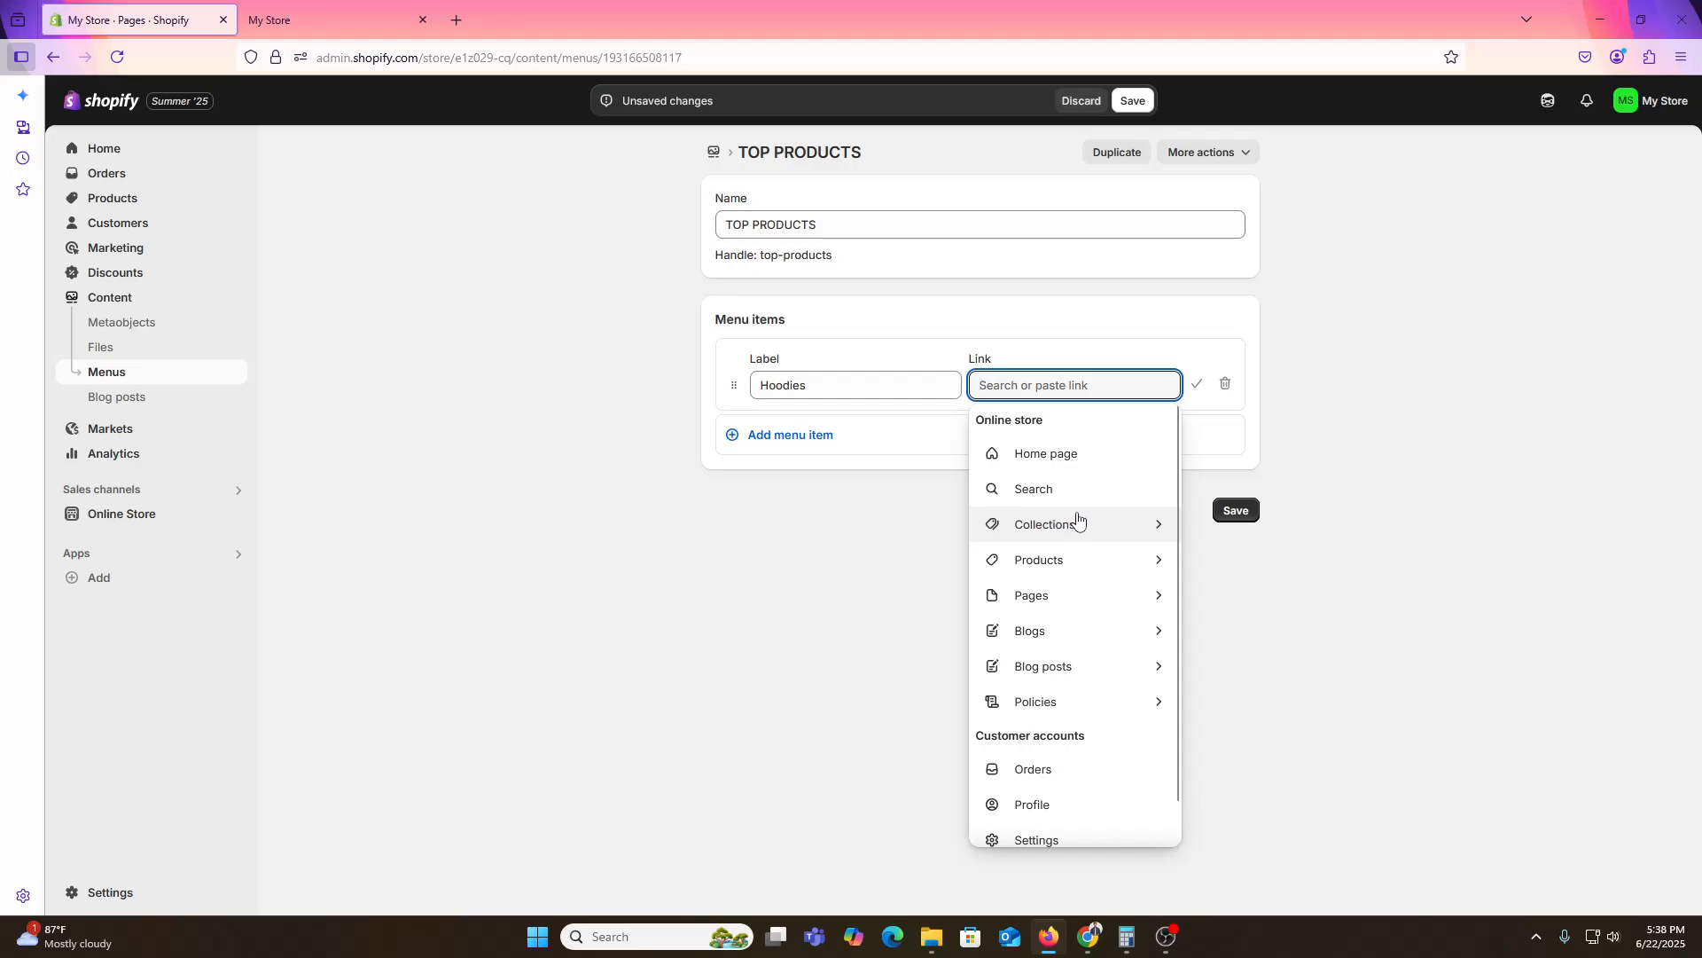
{"action": "left_click", "coordinate": [1086, 592]}
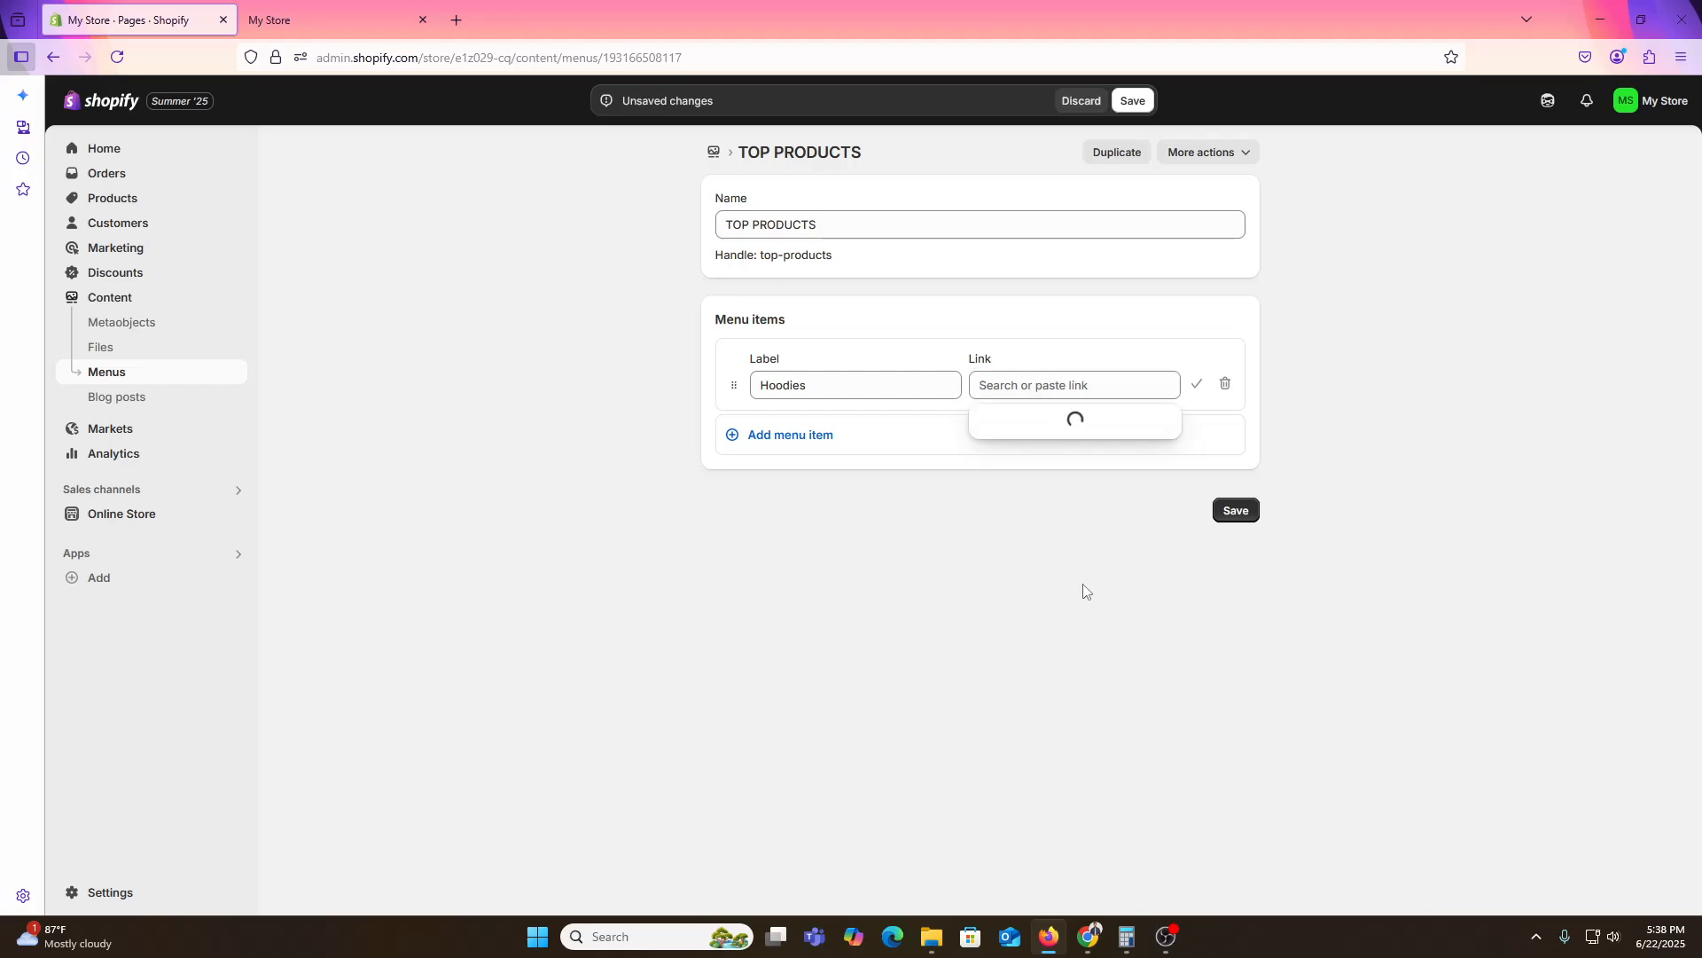
{"action": "left_click", "coordinate": [1087, 454]}
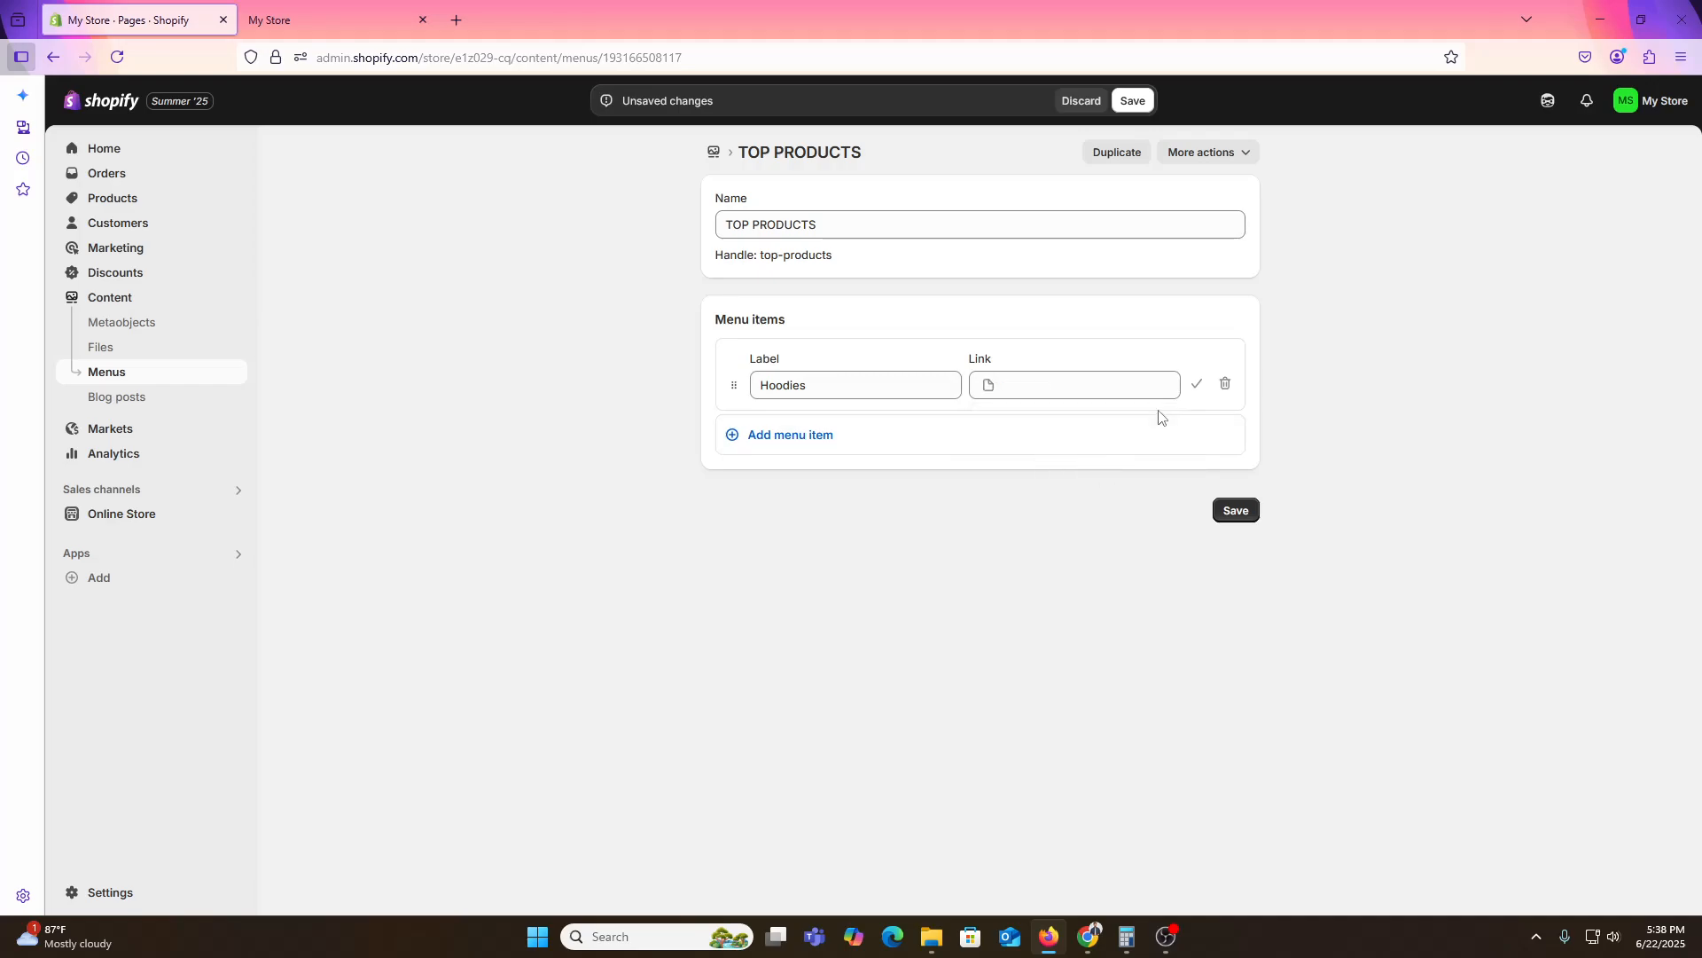
{"action": "left_click", "coordinate": [1197, 383]}
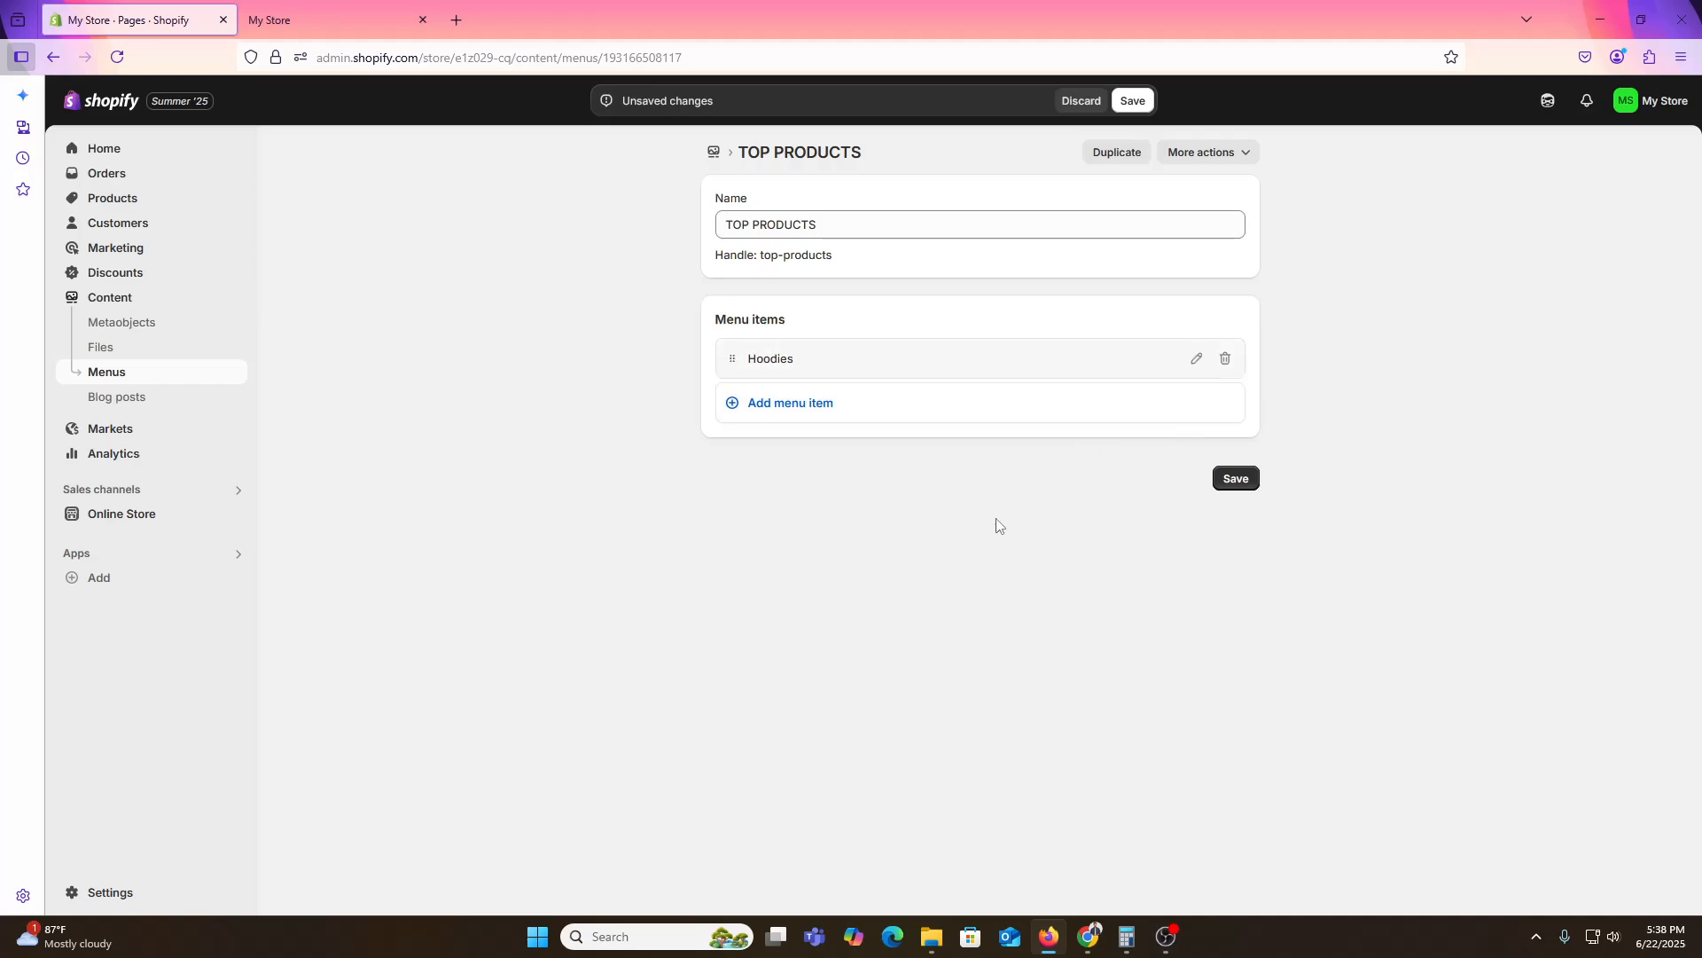
{"action": "left_click", "coordinate": [1241, 479]}
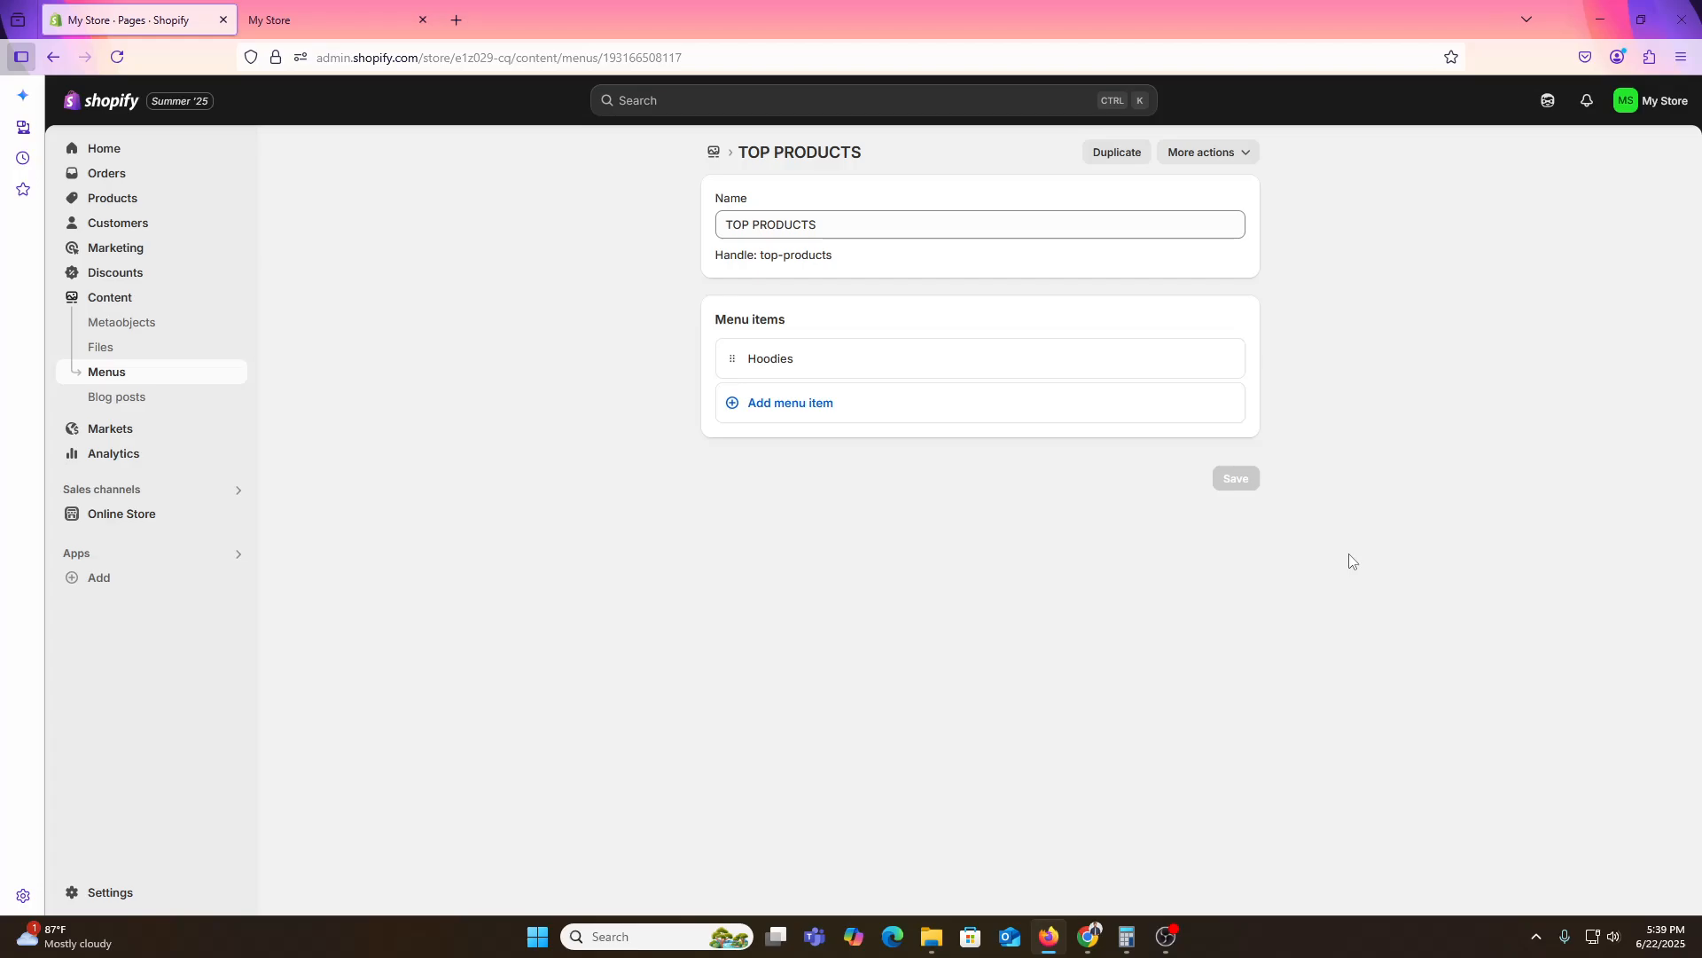
Add a second menu item labelled "MEN" linked to the Home page and save the menu.
{"action": "left_click", "coordinate": [911, 402]}
{"action": "type", "text": "MEN"}
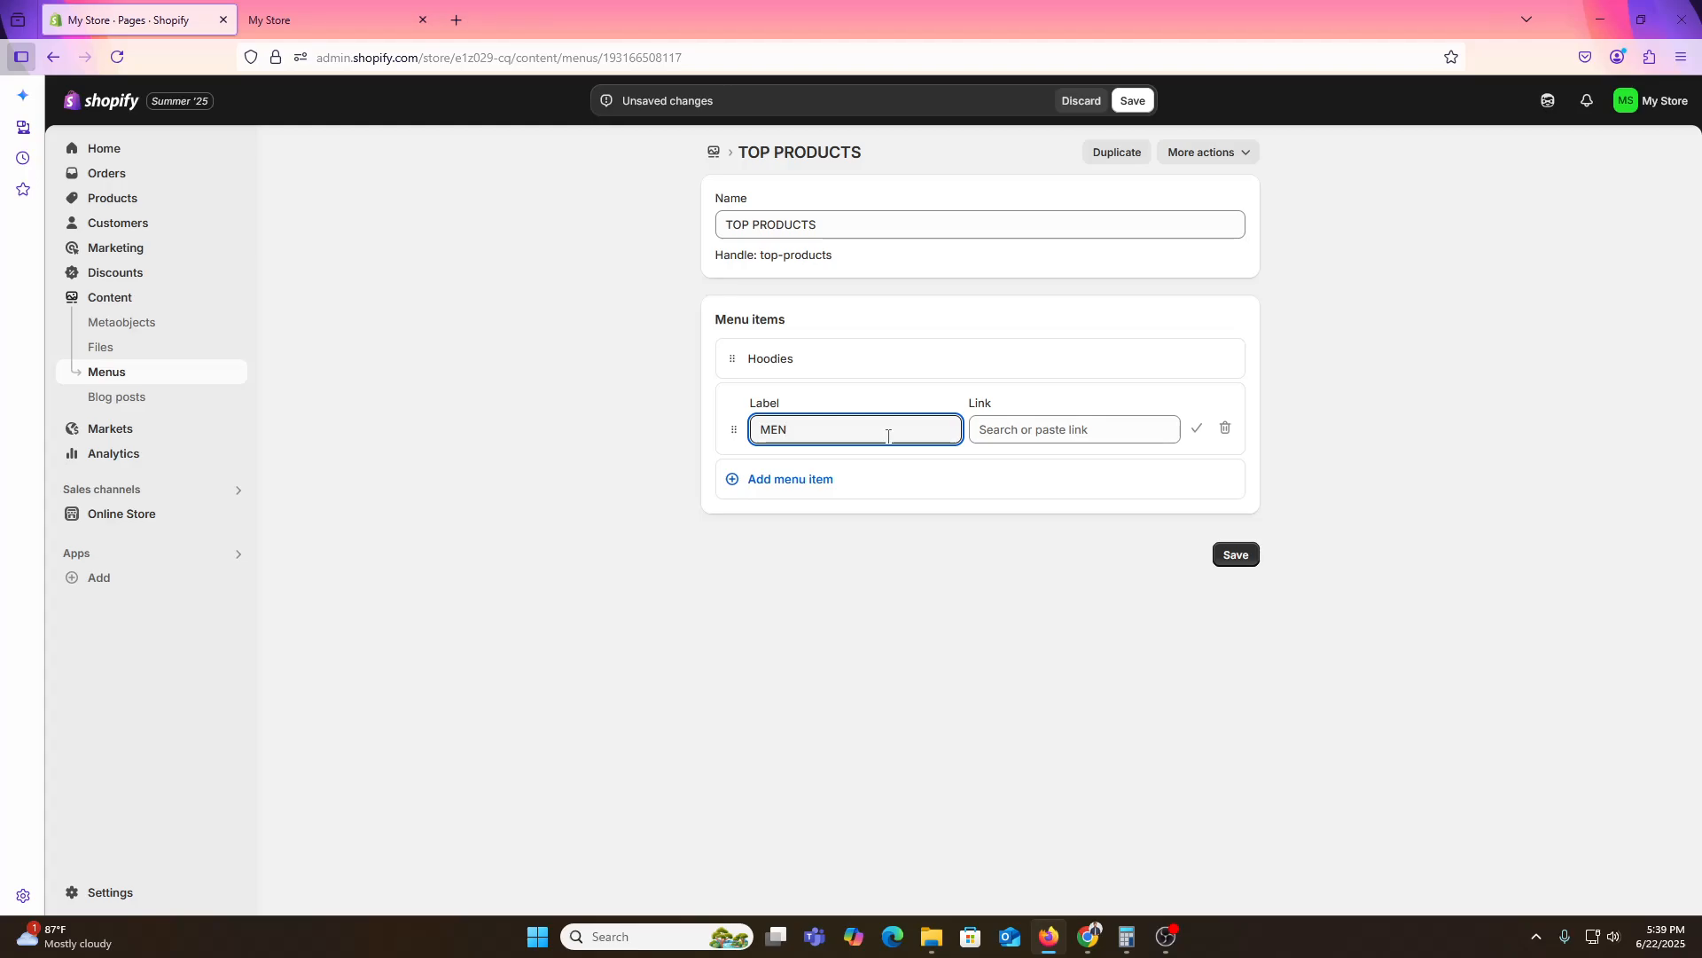
{"action": "key", "text": "Tab"}
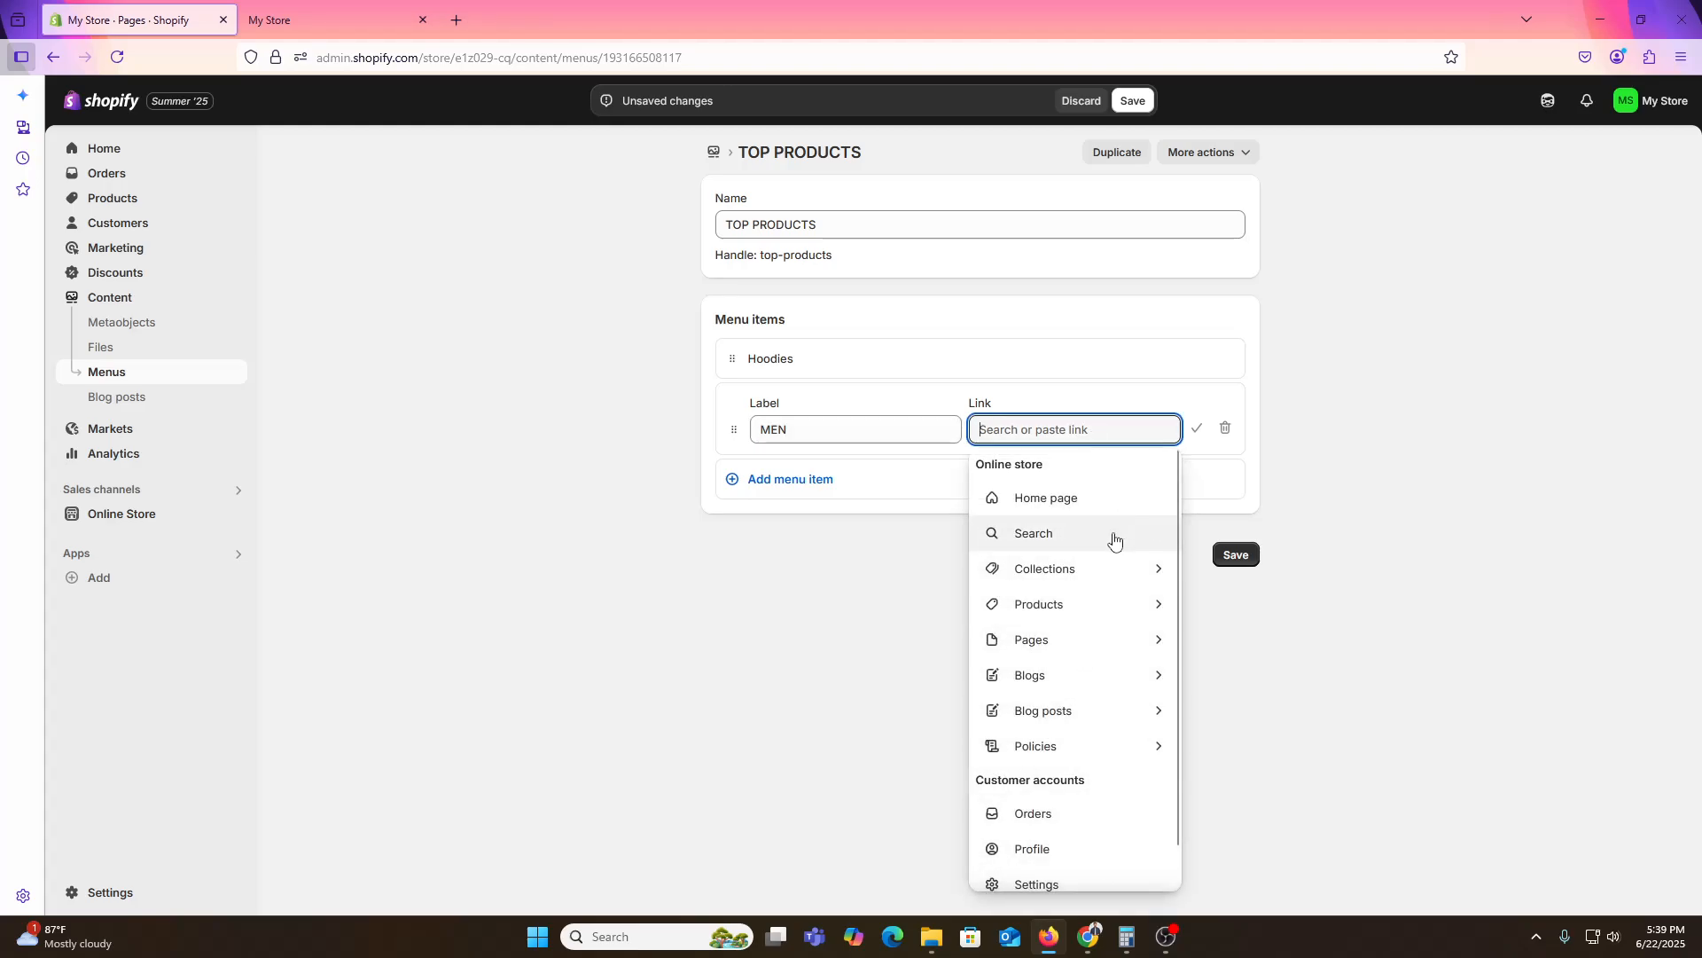
{"action": "left_click", "coordinate": [1114, 502]}
{"action": "left_click", "coordinate": [1238, 555]}
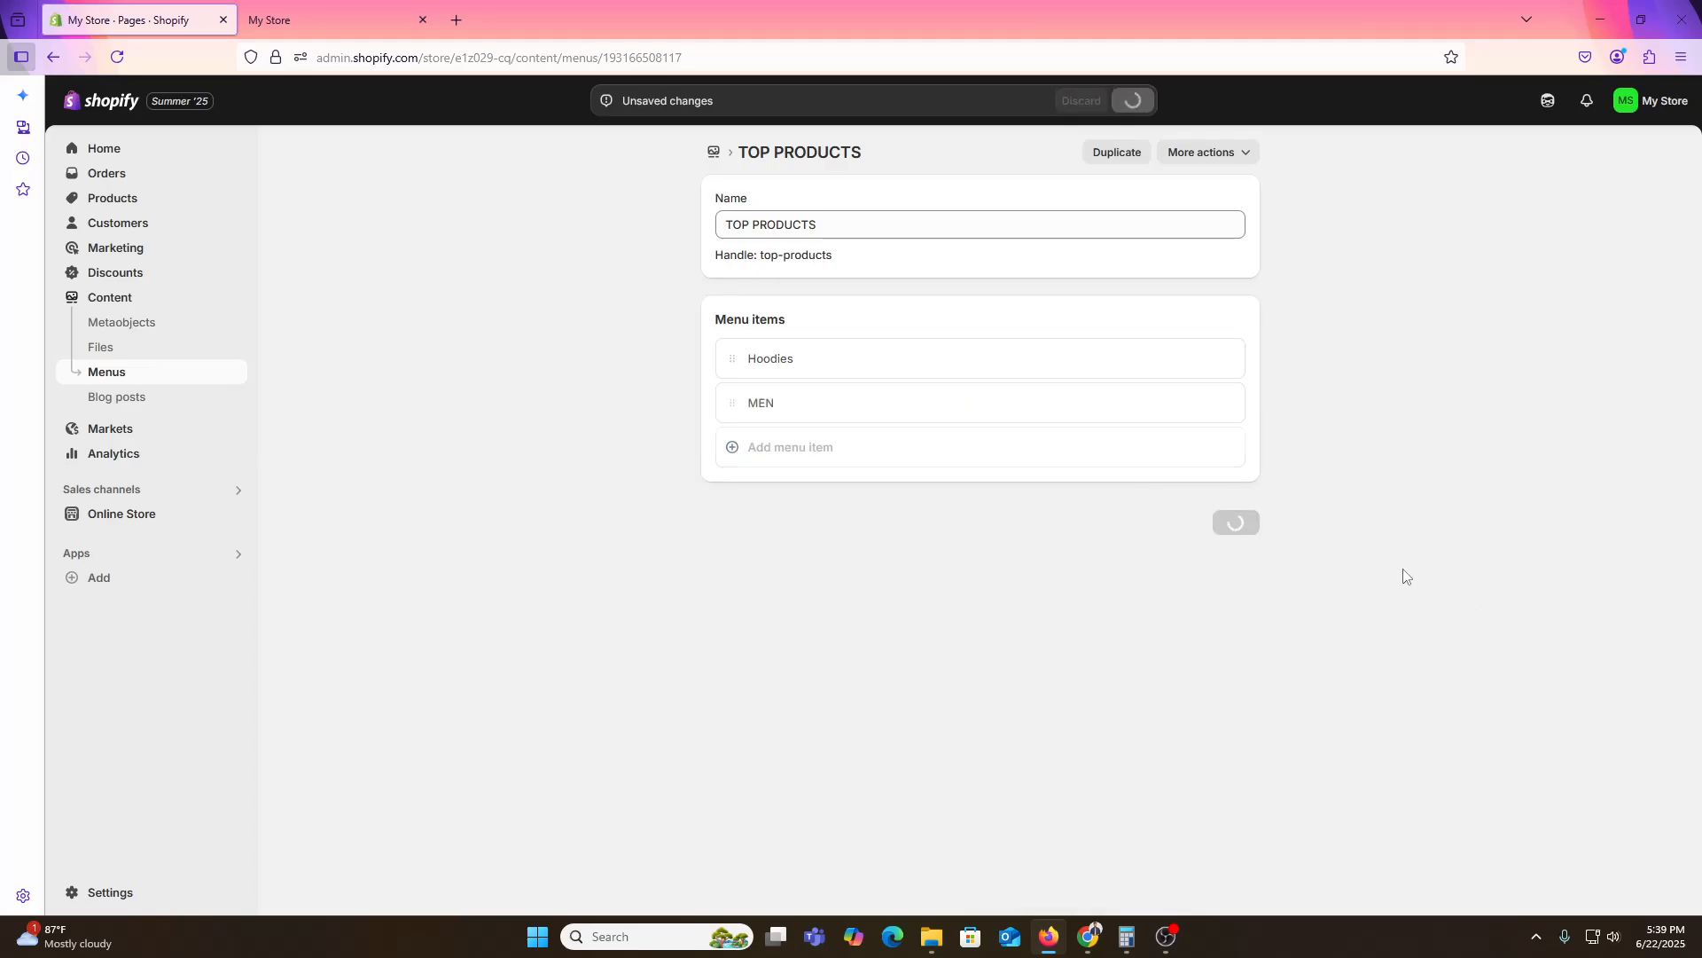
{"action": "left_click", "coordinate": [880, 397]}
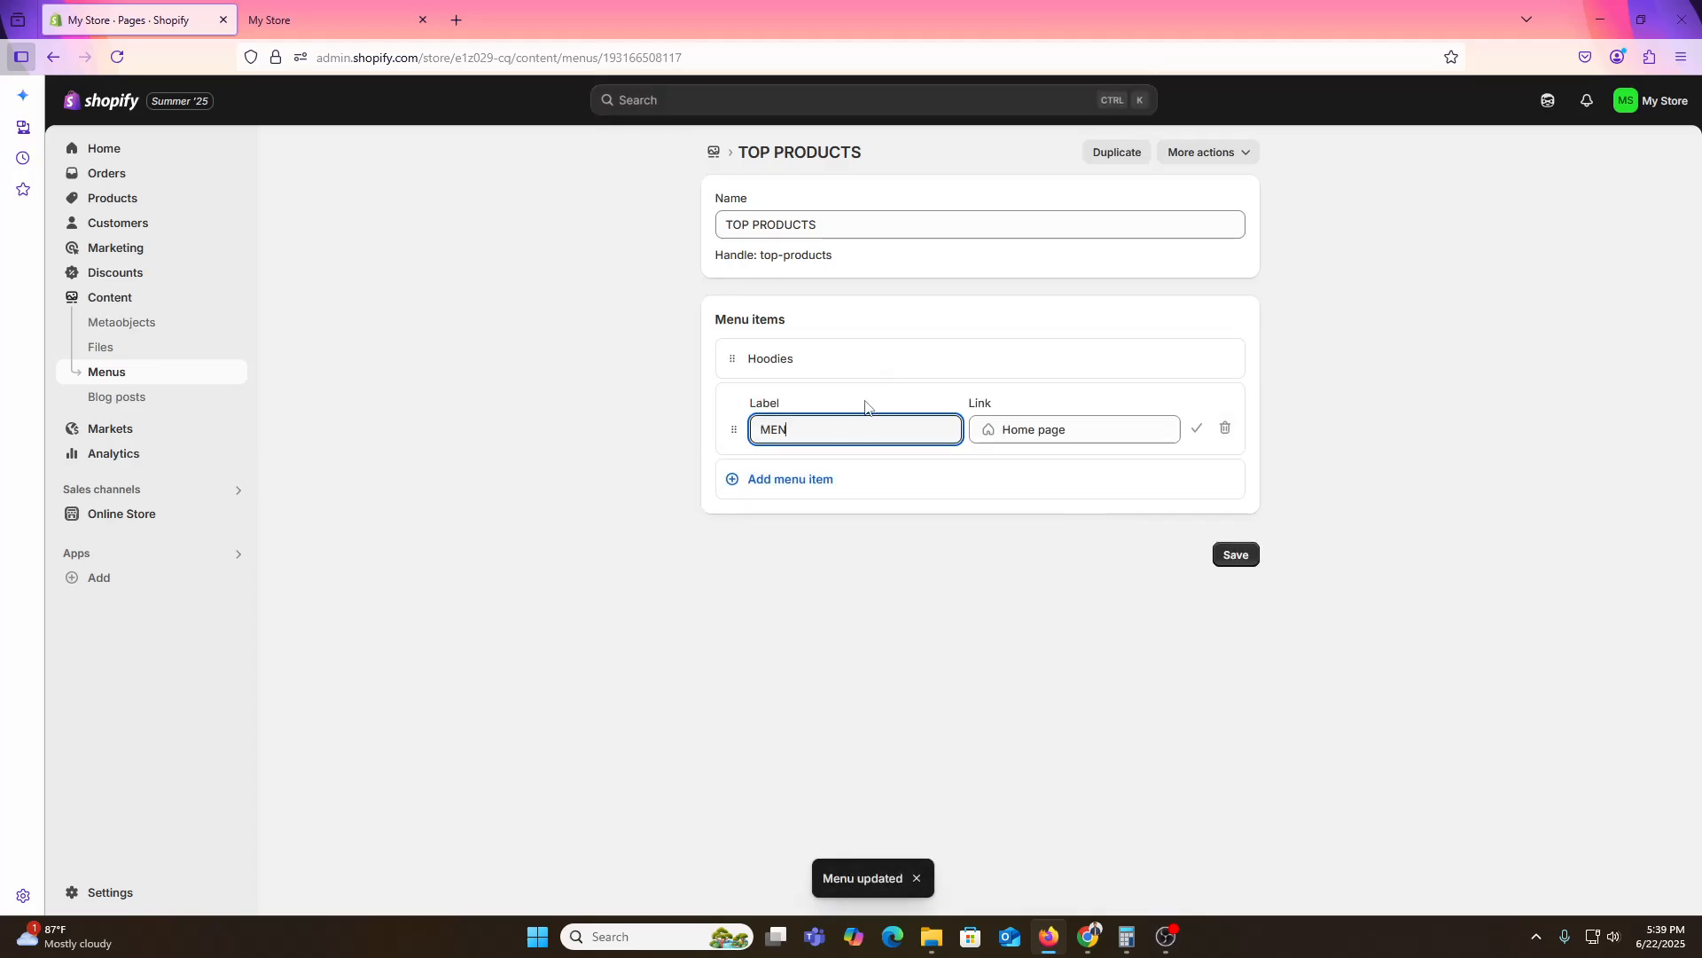
{"action": "left_click", "coordinate": [1197, 428]}
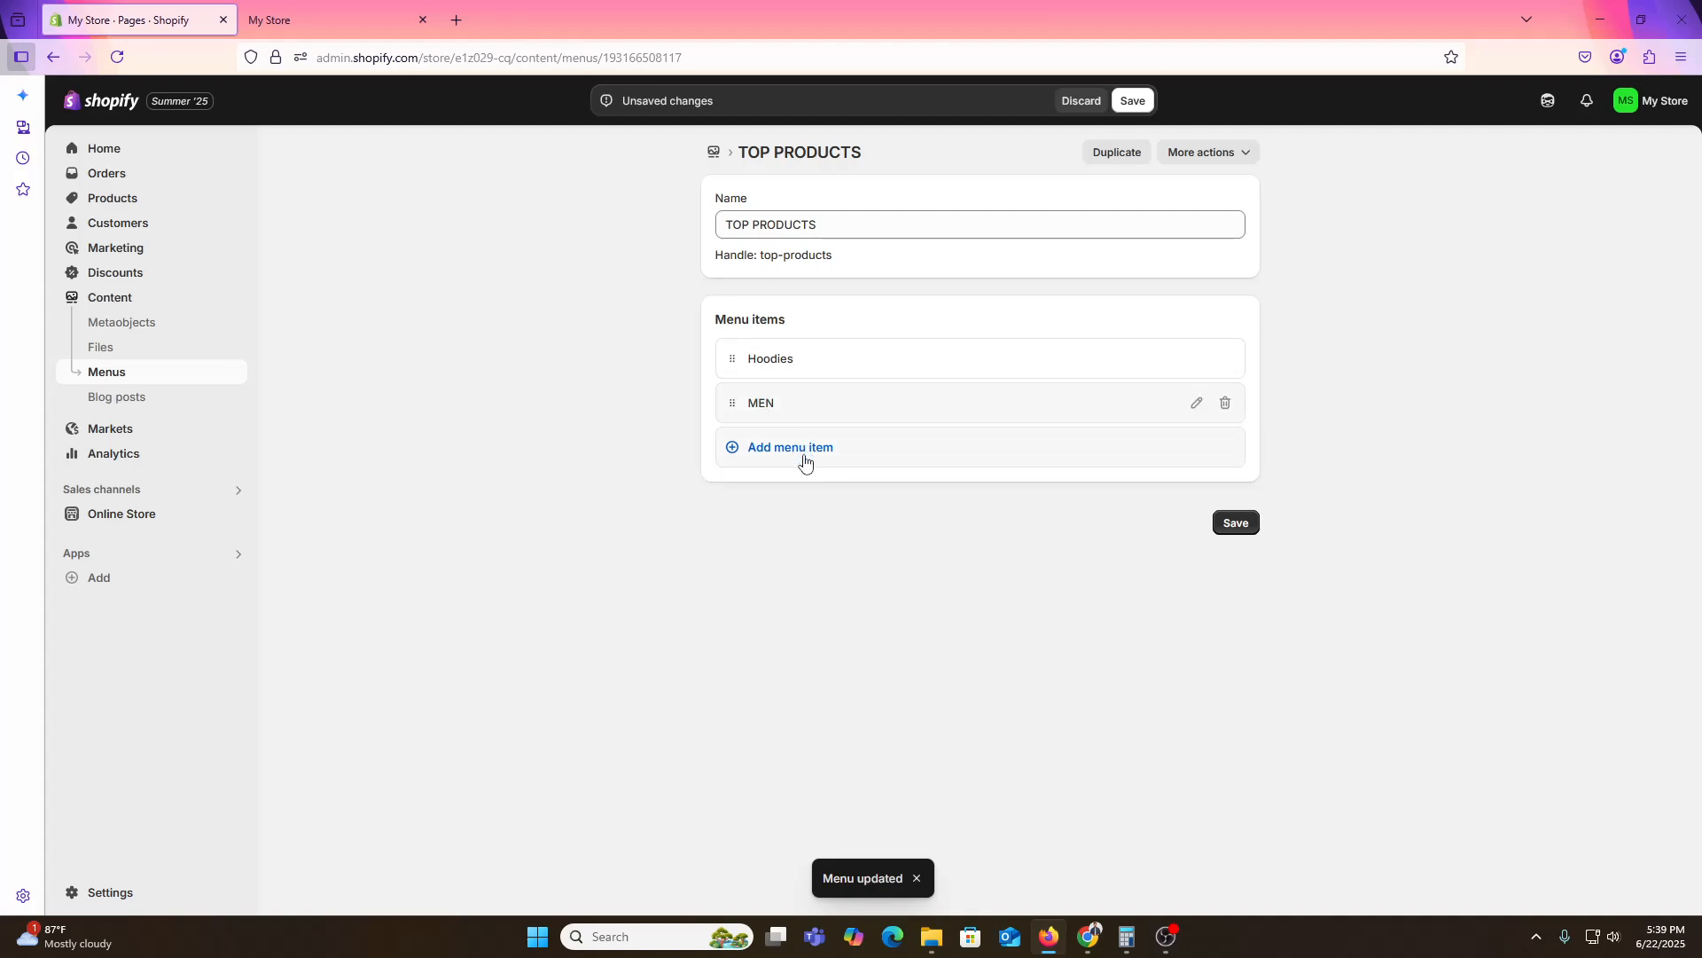
Add a third menu item labelled "T-shirts" linked to Search and apply it to the item list.
{"action": "left_click", "coordinate": [804, 451]}
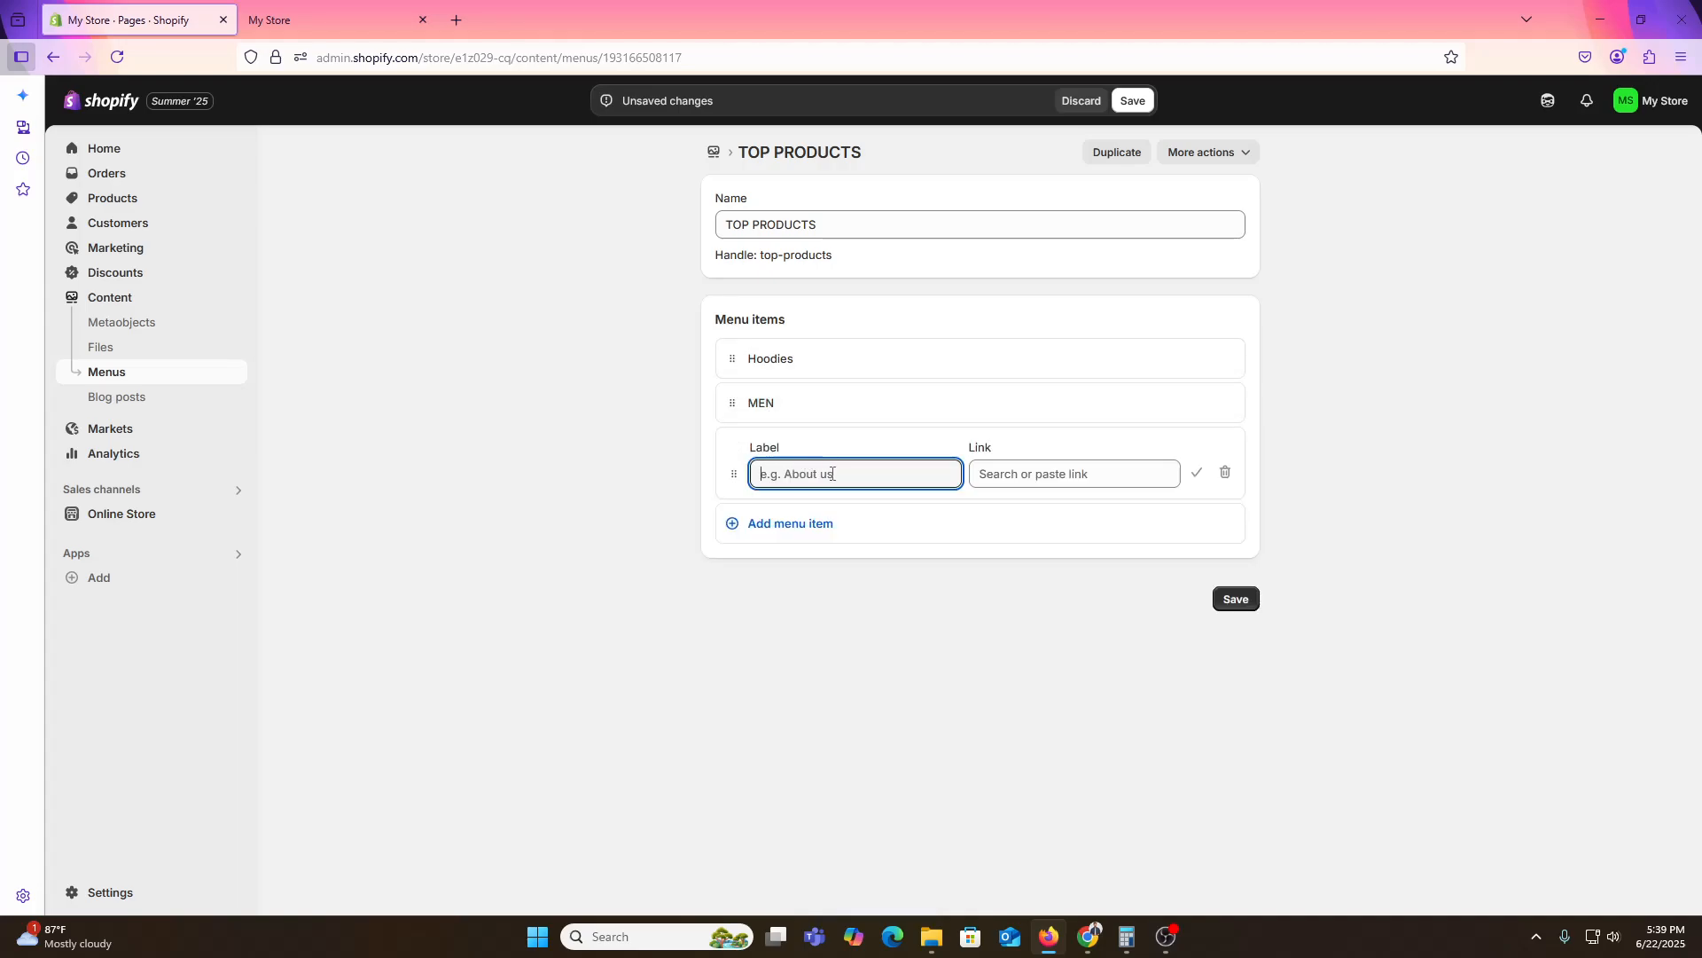
{"action": "type", "text": "Tshirts"}
{"action": "left_click", "coordinate": [764, 477]}
{"action": "type", "text": "-"}
{"action": "left_click", "coordinate": [1042, 473]}
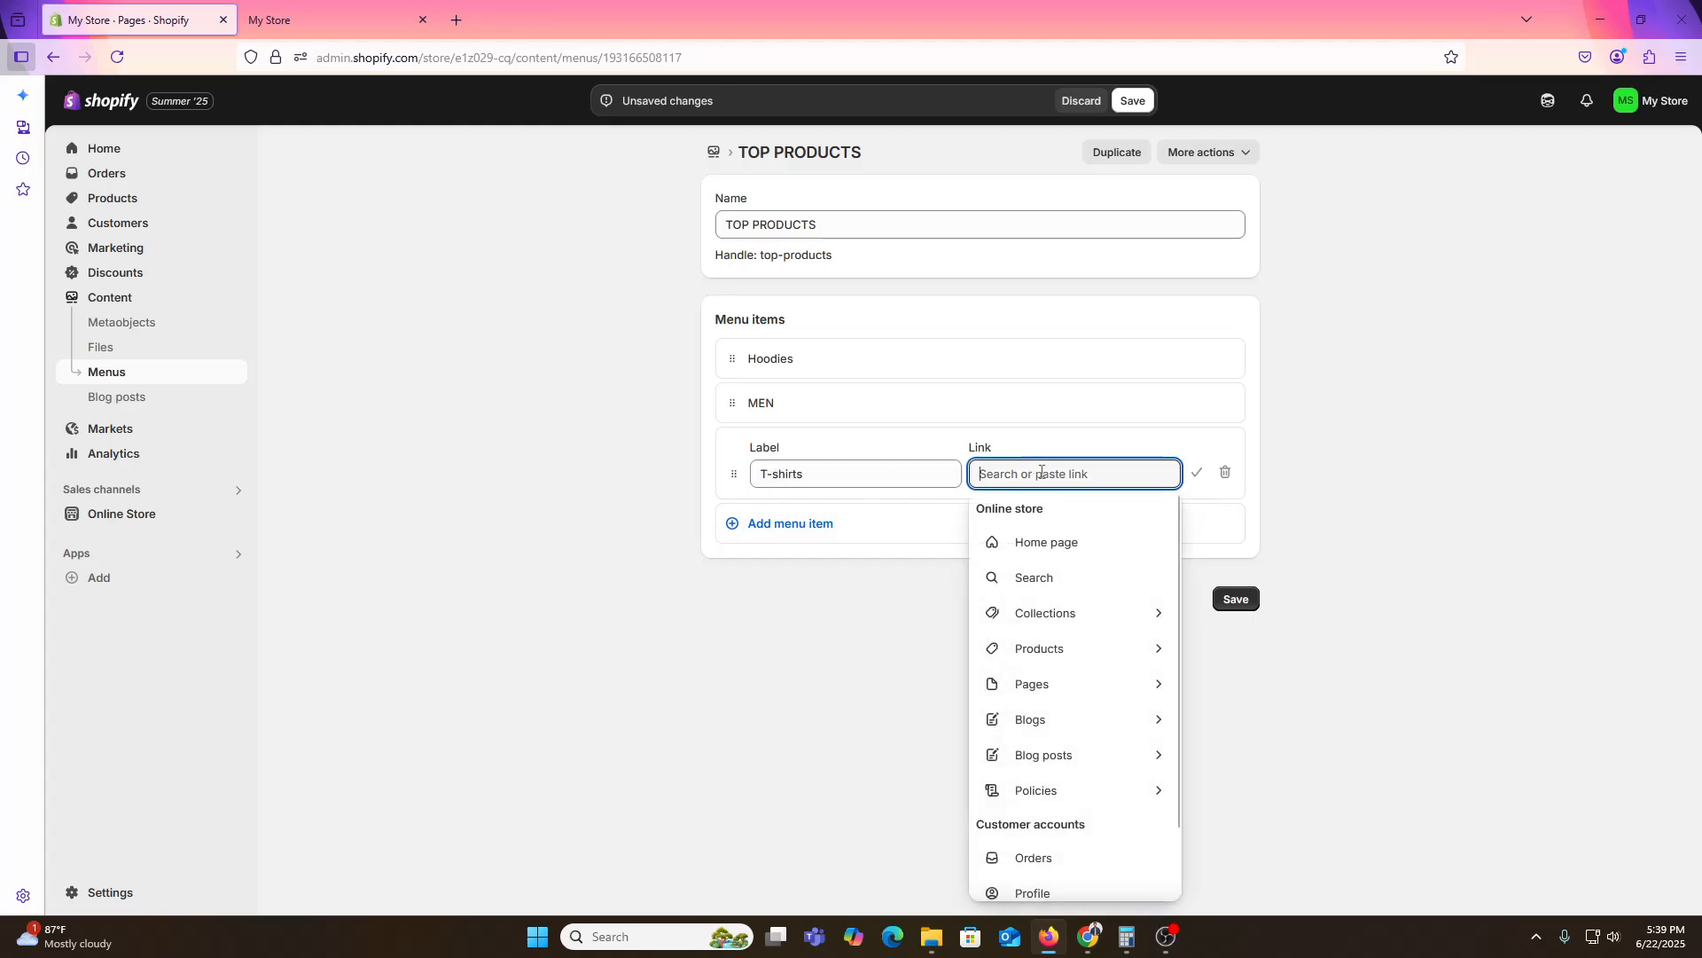
{"action": "left_click", "coordinate": [1061, 592]}
{"action": "left_click", "coordinate": [1197, 473]}
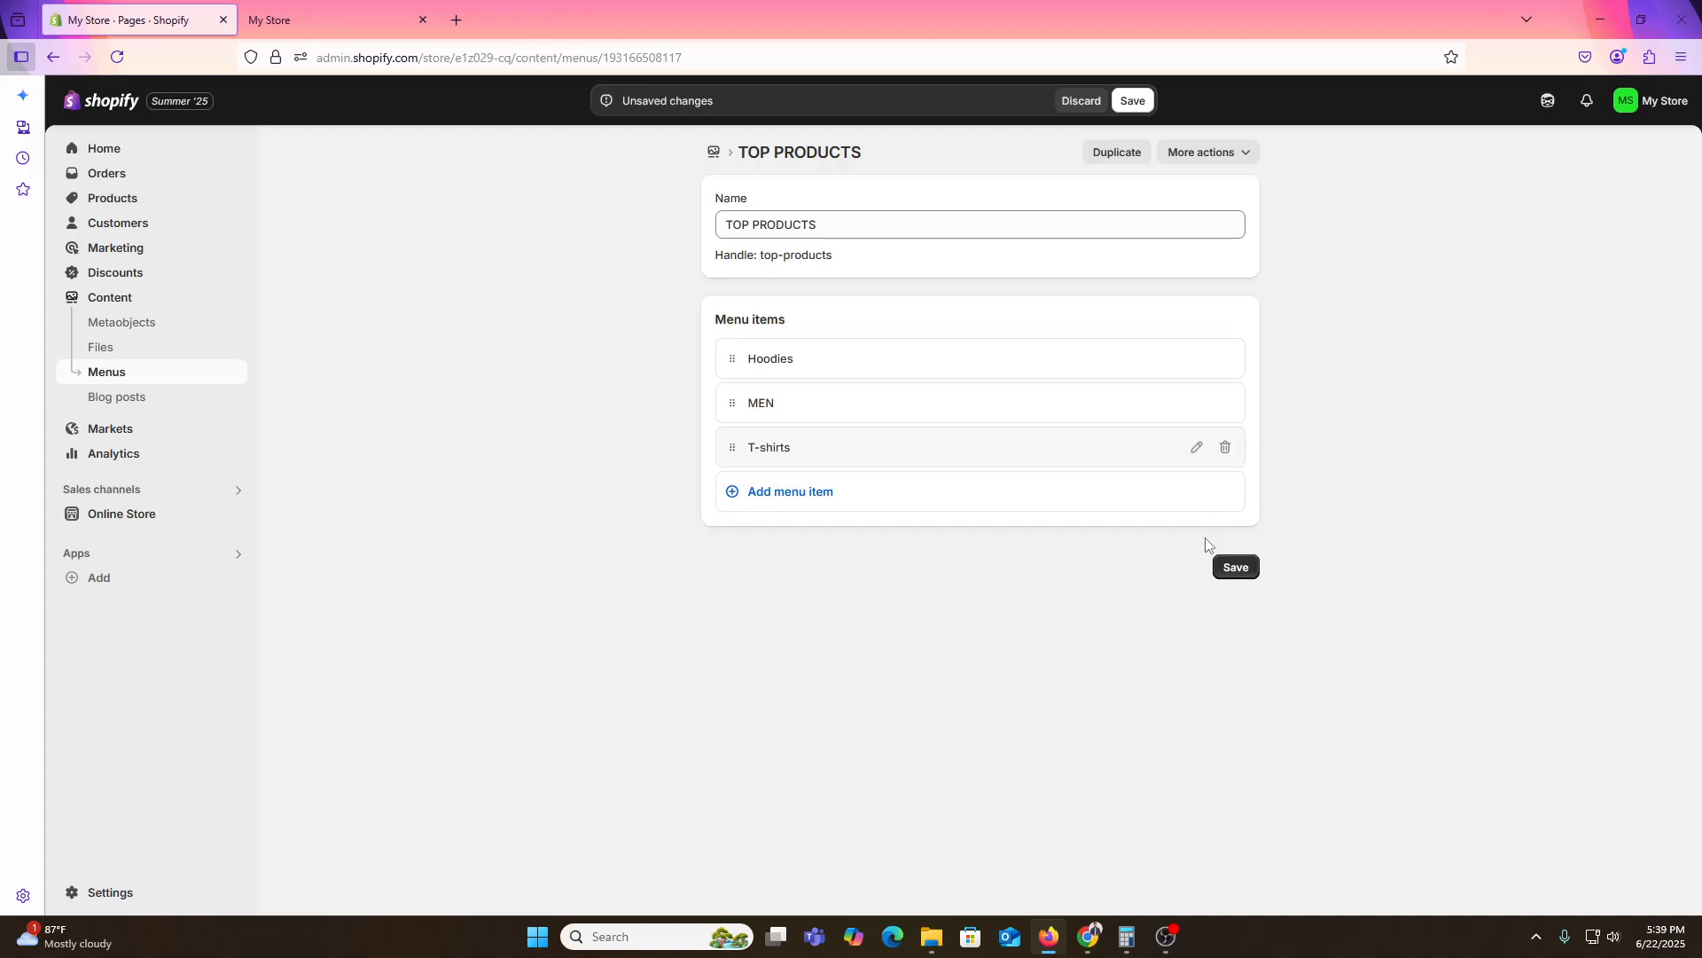
{"action": "left_click", "coordinate": [820, 445]}
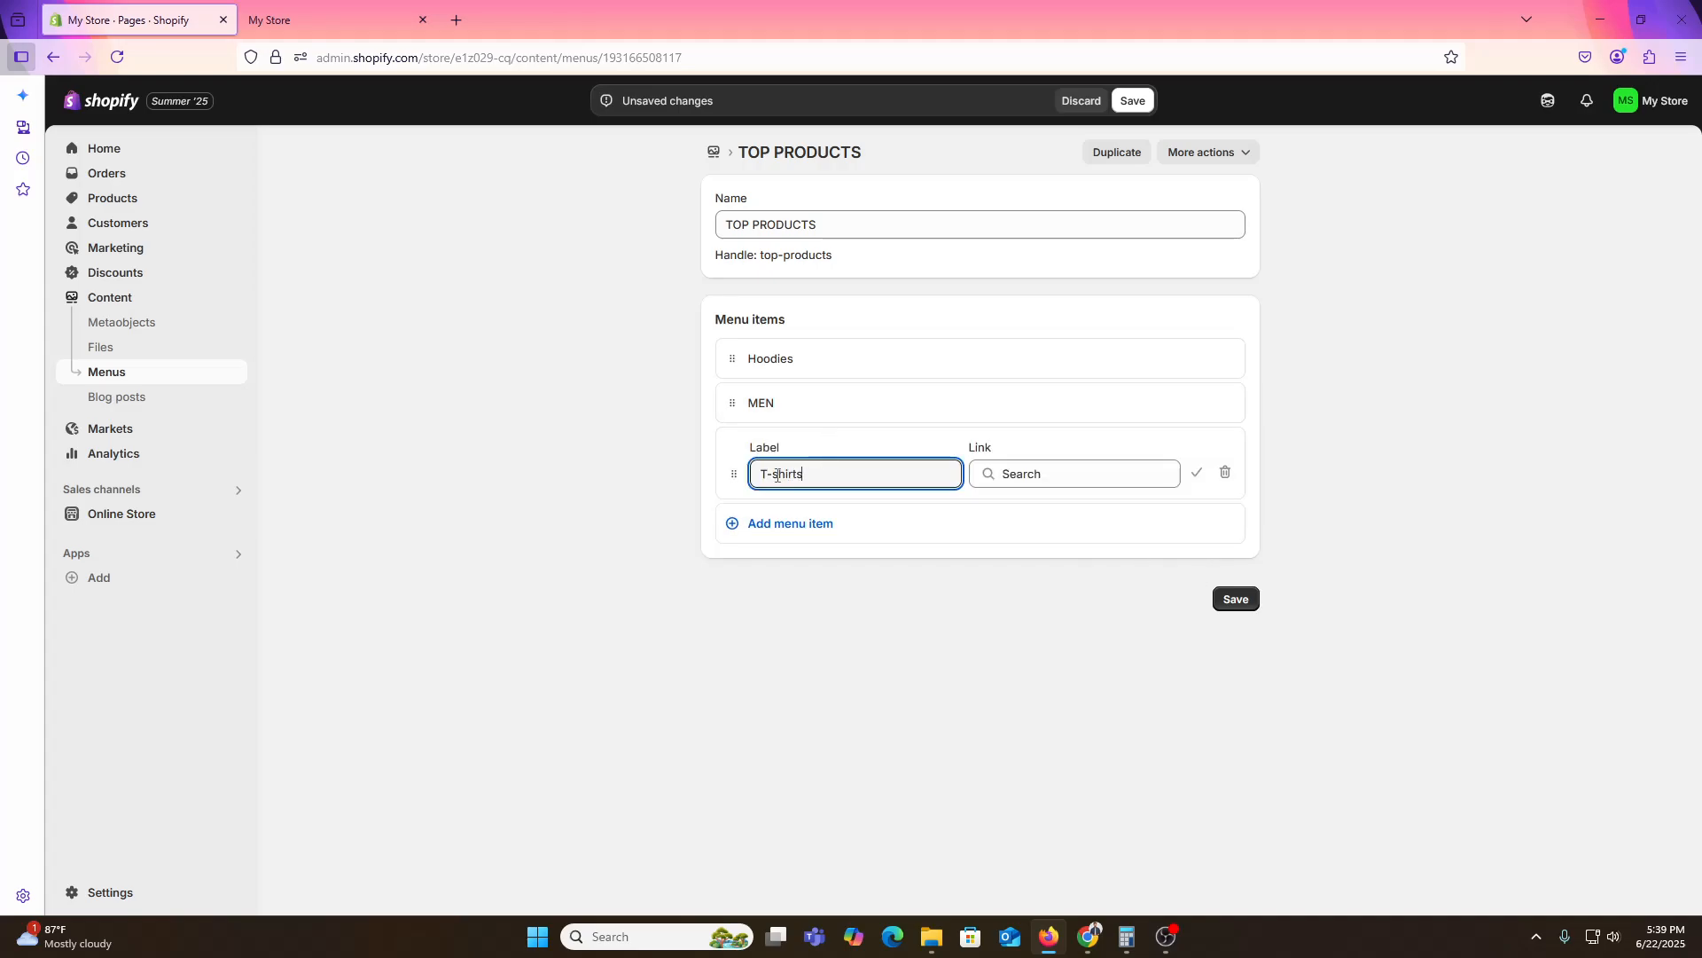
{"action": "left_click", "coordinate": [1197, 472]}
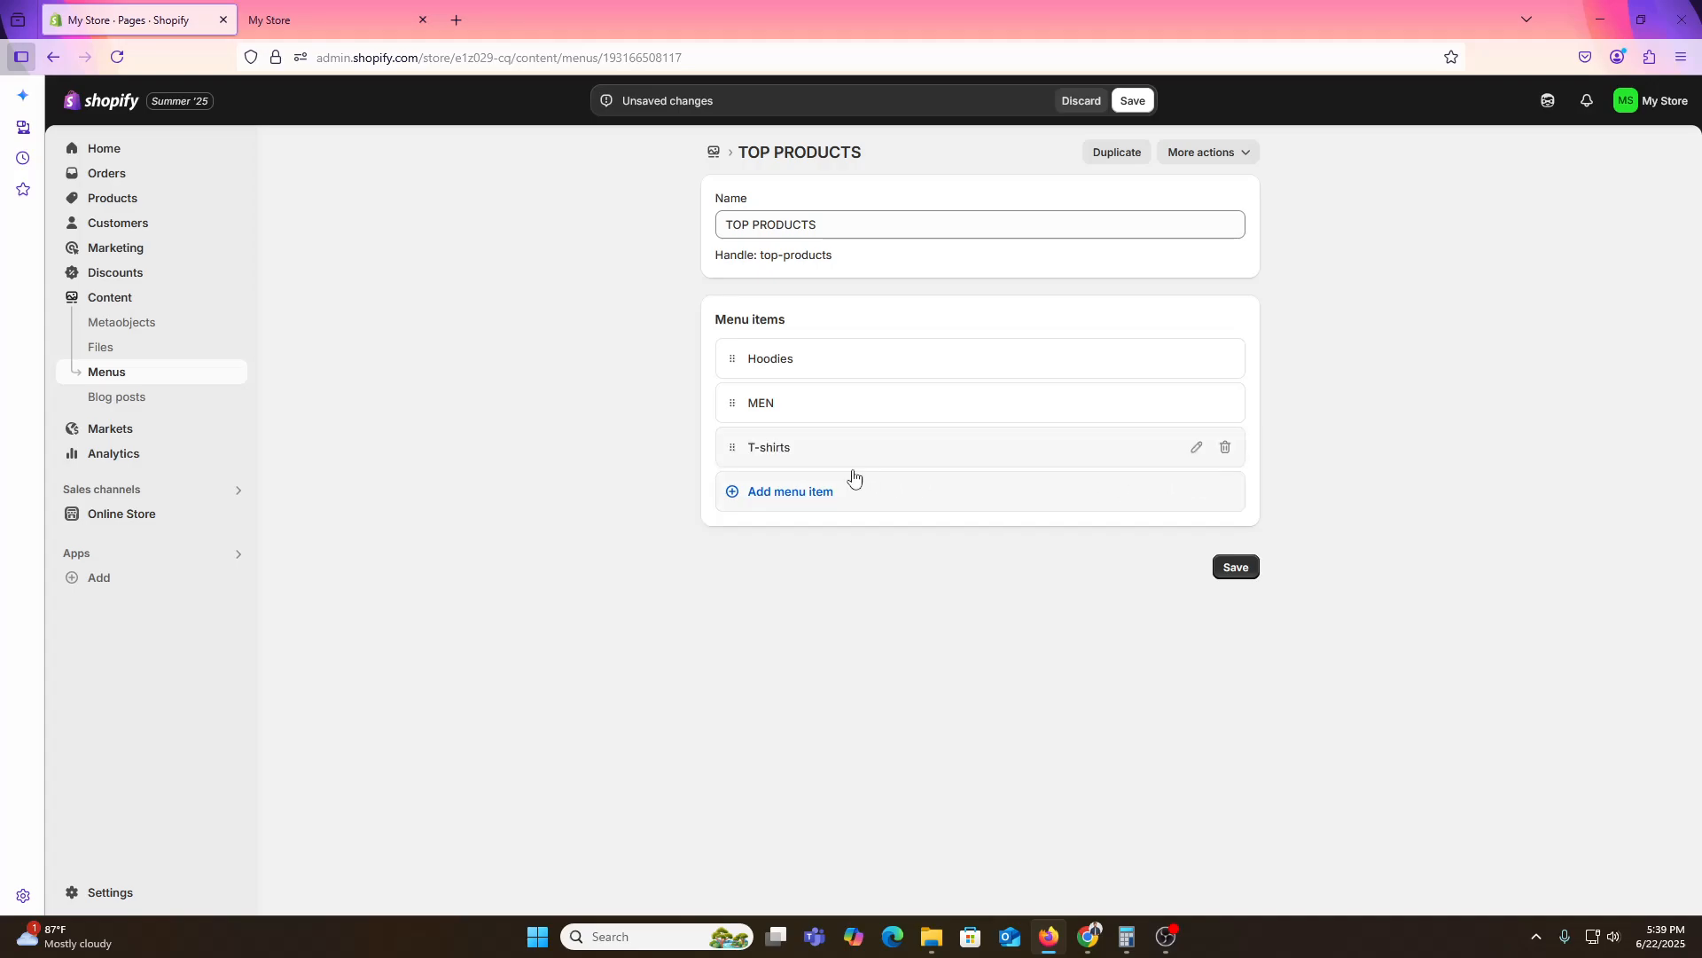
Move the Hoodies item below T-shirts at the end of the menu and remove the blank menu item.
{"action": "left_click", "coordinate": [771, 491]}
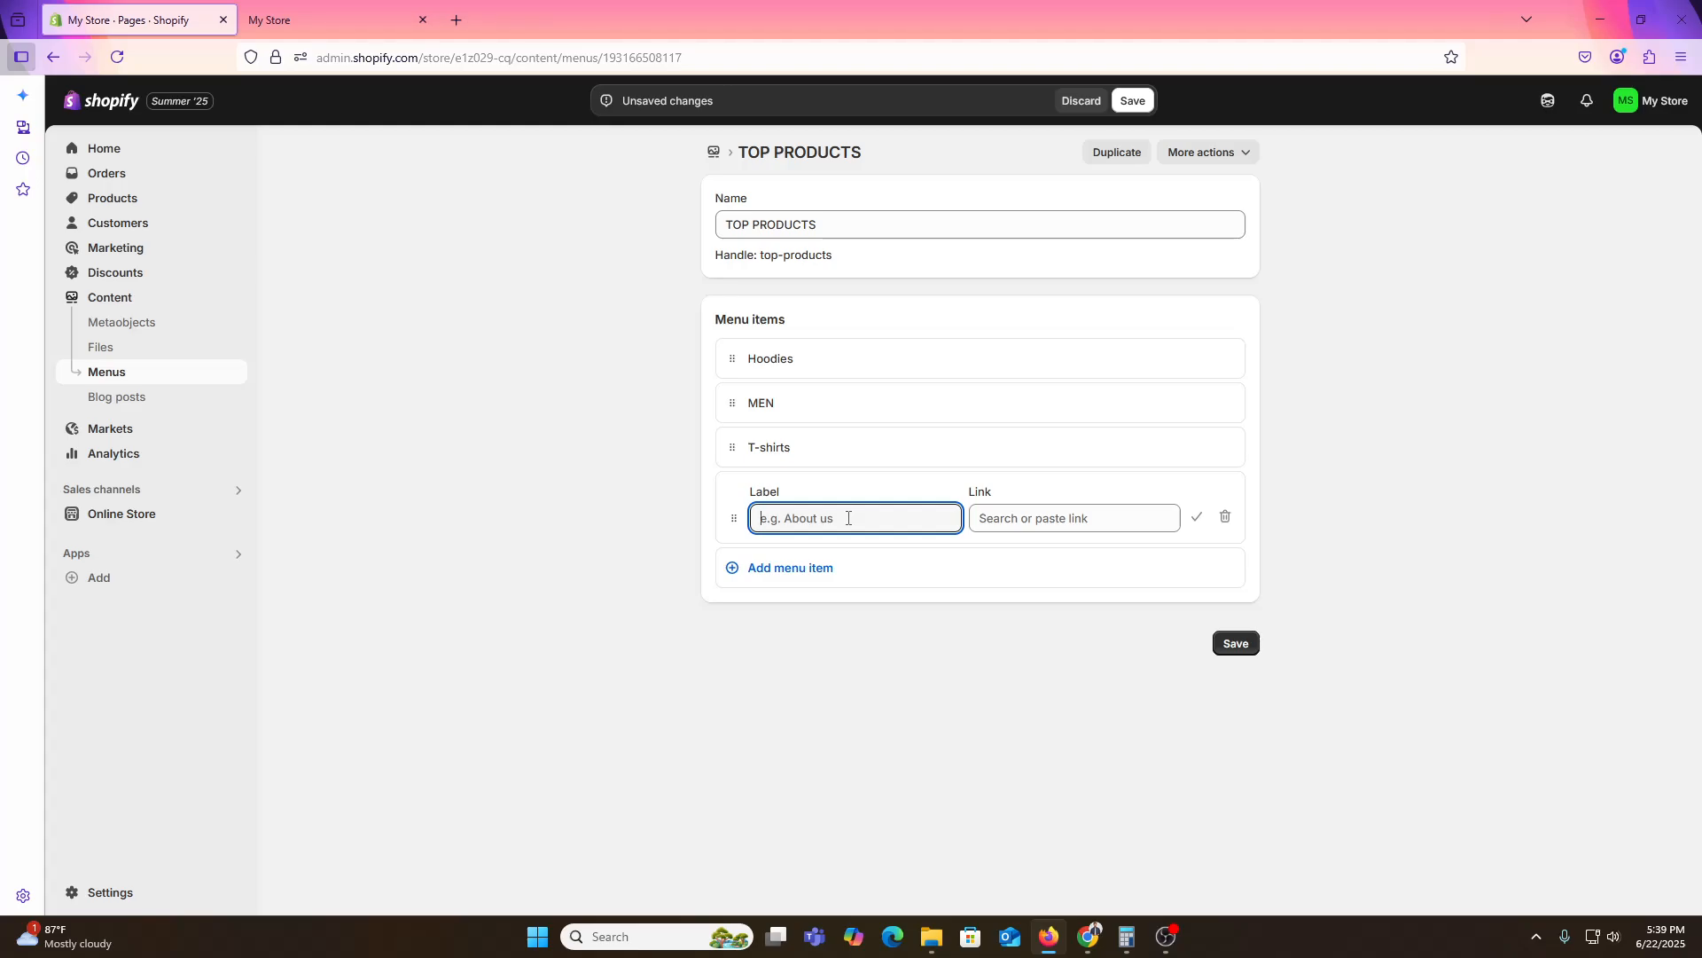
{"action": "left_click", "coordinate": [857, 365]}
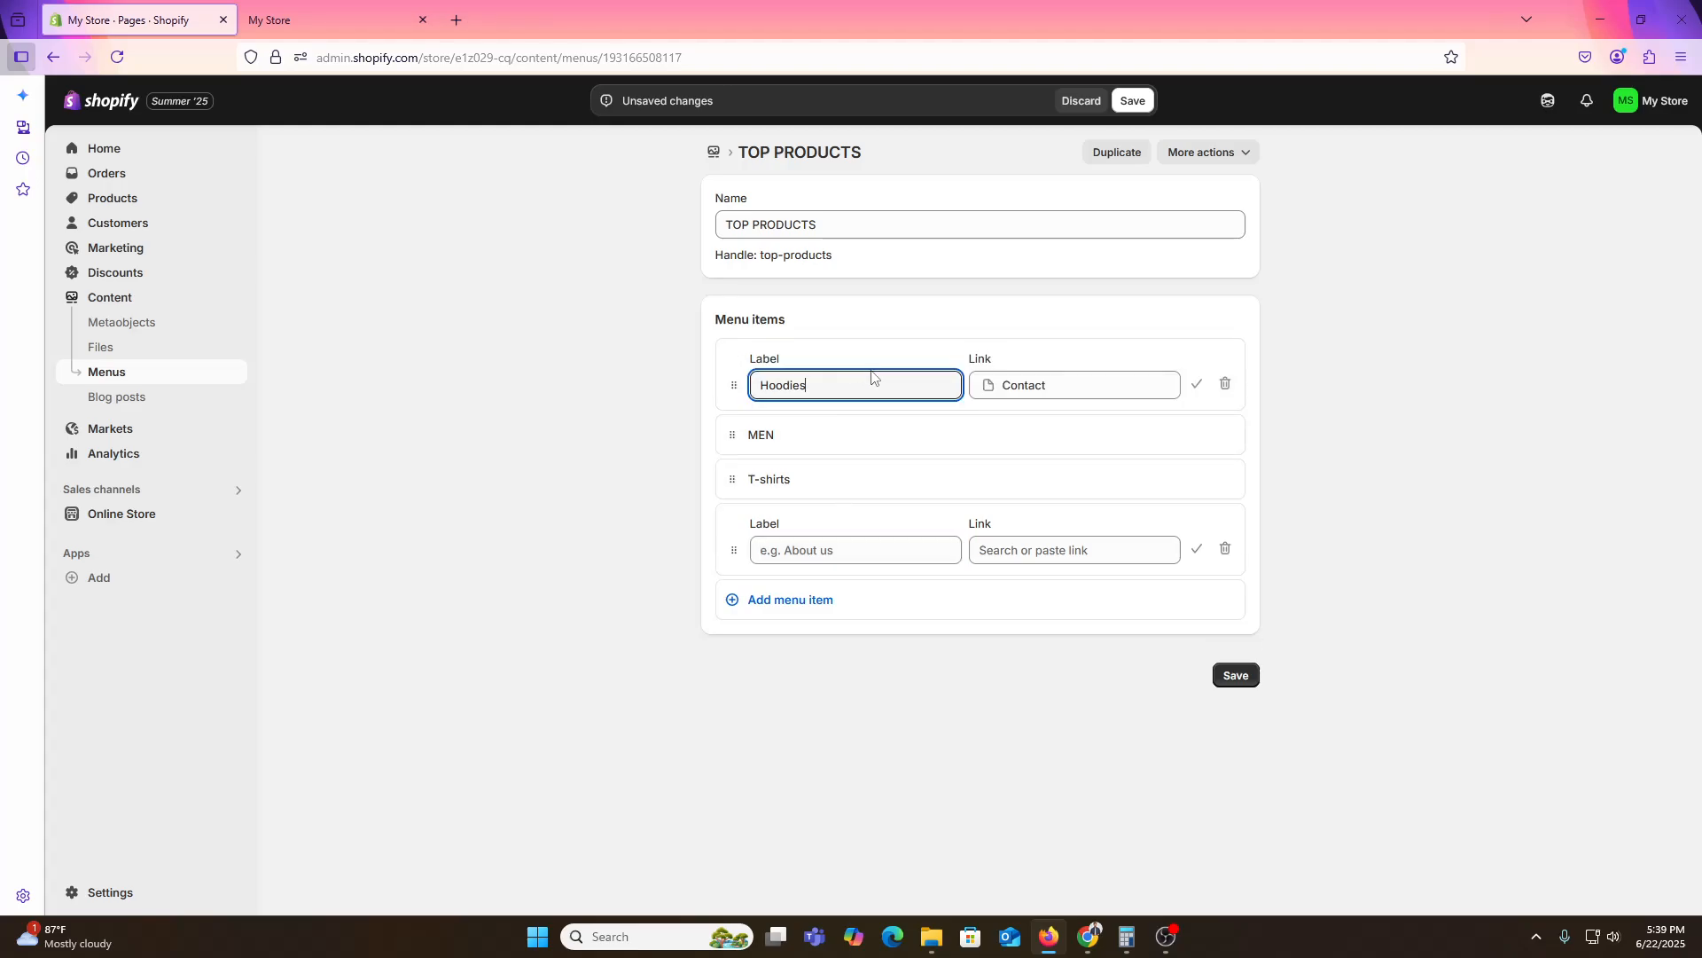
{"action": "left_click", "coordinate": [1197, 385]}
{"action": "left_click_drag", "start_coordinate": [733, 361], "coordinate": [776, 514]}
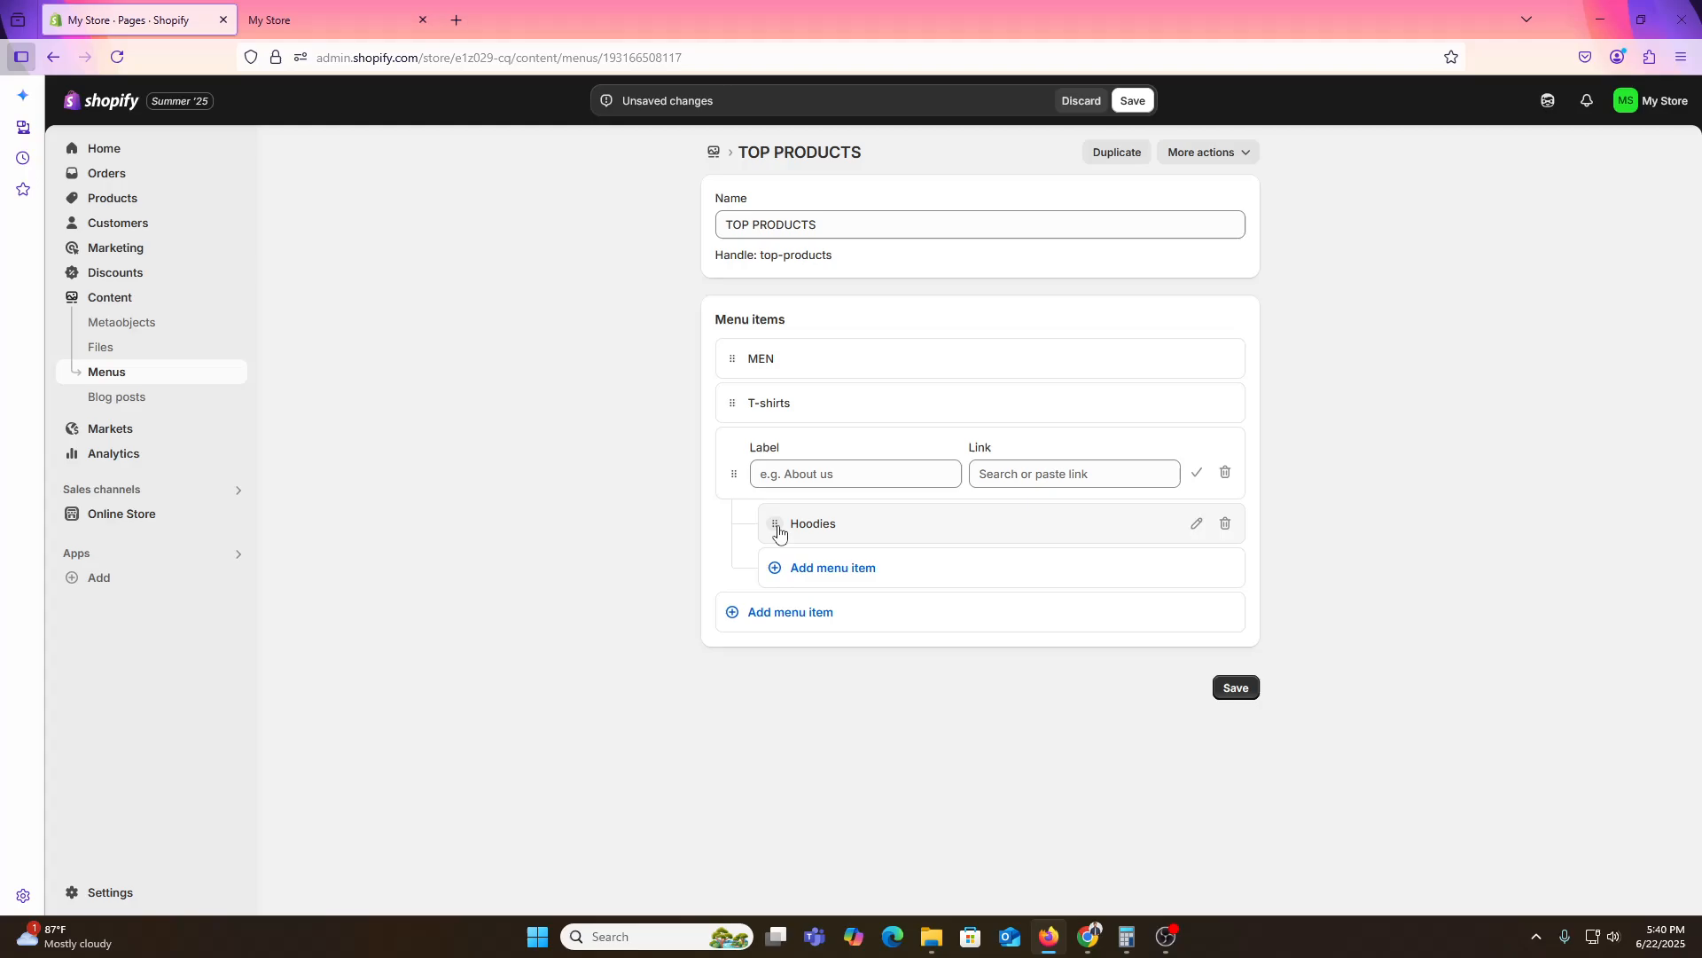
{"action": "left_click_drag", "start_coordinate": [771, 524], "coordinate": [700, 543]}
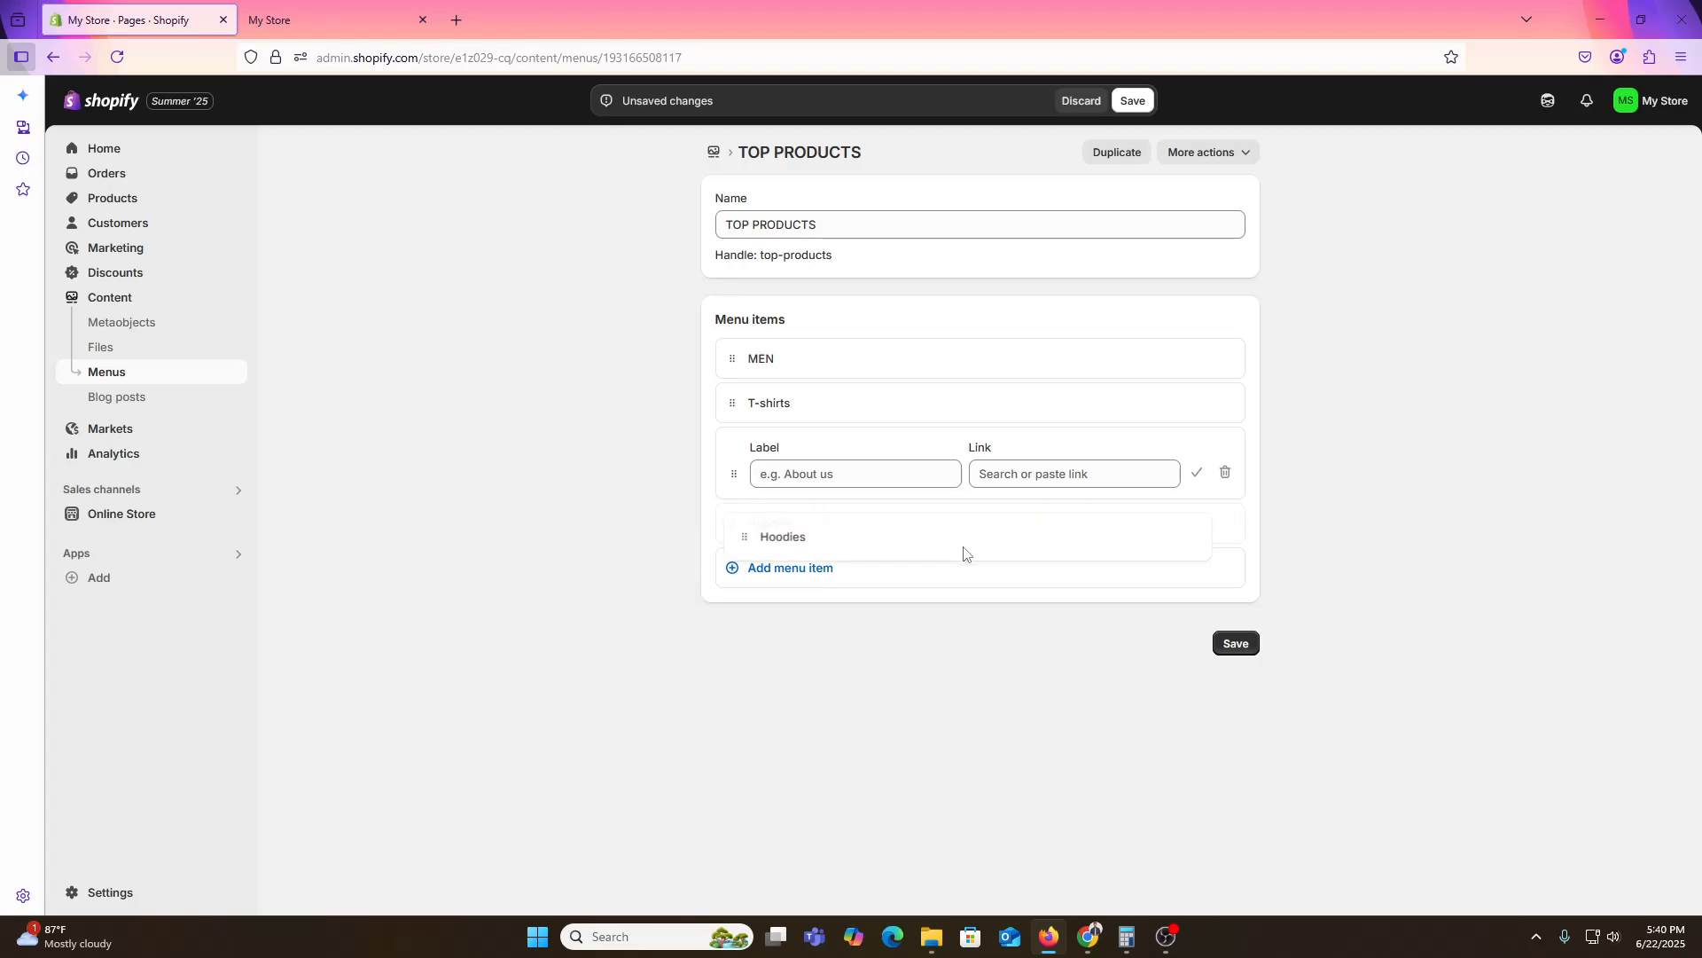
{"action": "left_click", "coordinate": [1224, 475]}
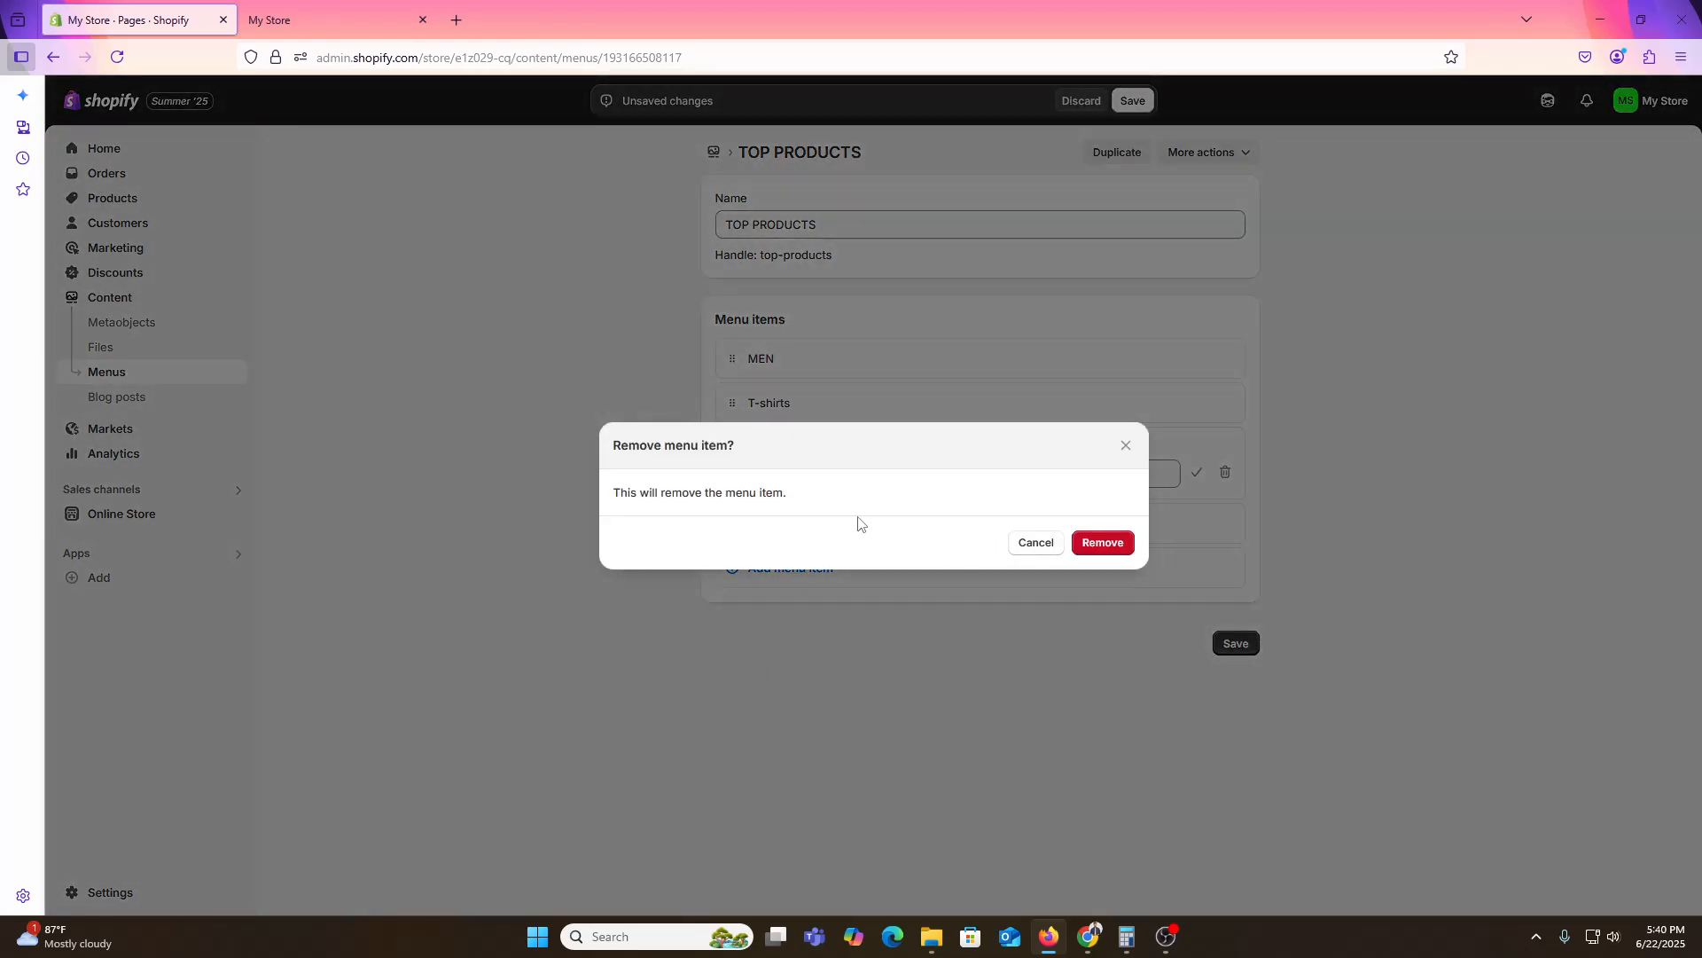
{"action": "left_click", "coordinate": [1100, 540]}
Nest T-shirts and Hoodies side by side as sub-items of MEN and save the menu.
{"action": "left_click_drag", "start_coordinate": [733, 448], "coordinate": [782, 427]}
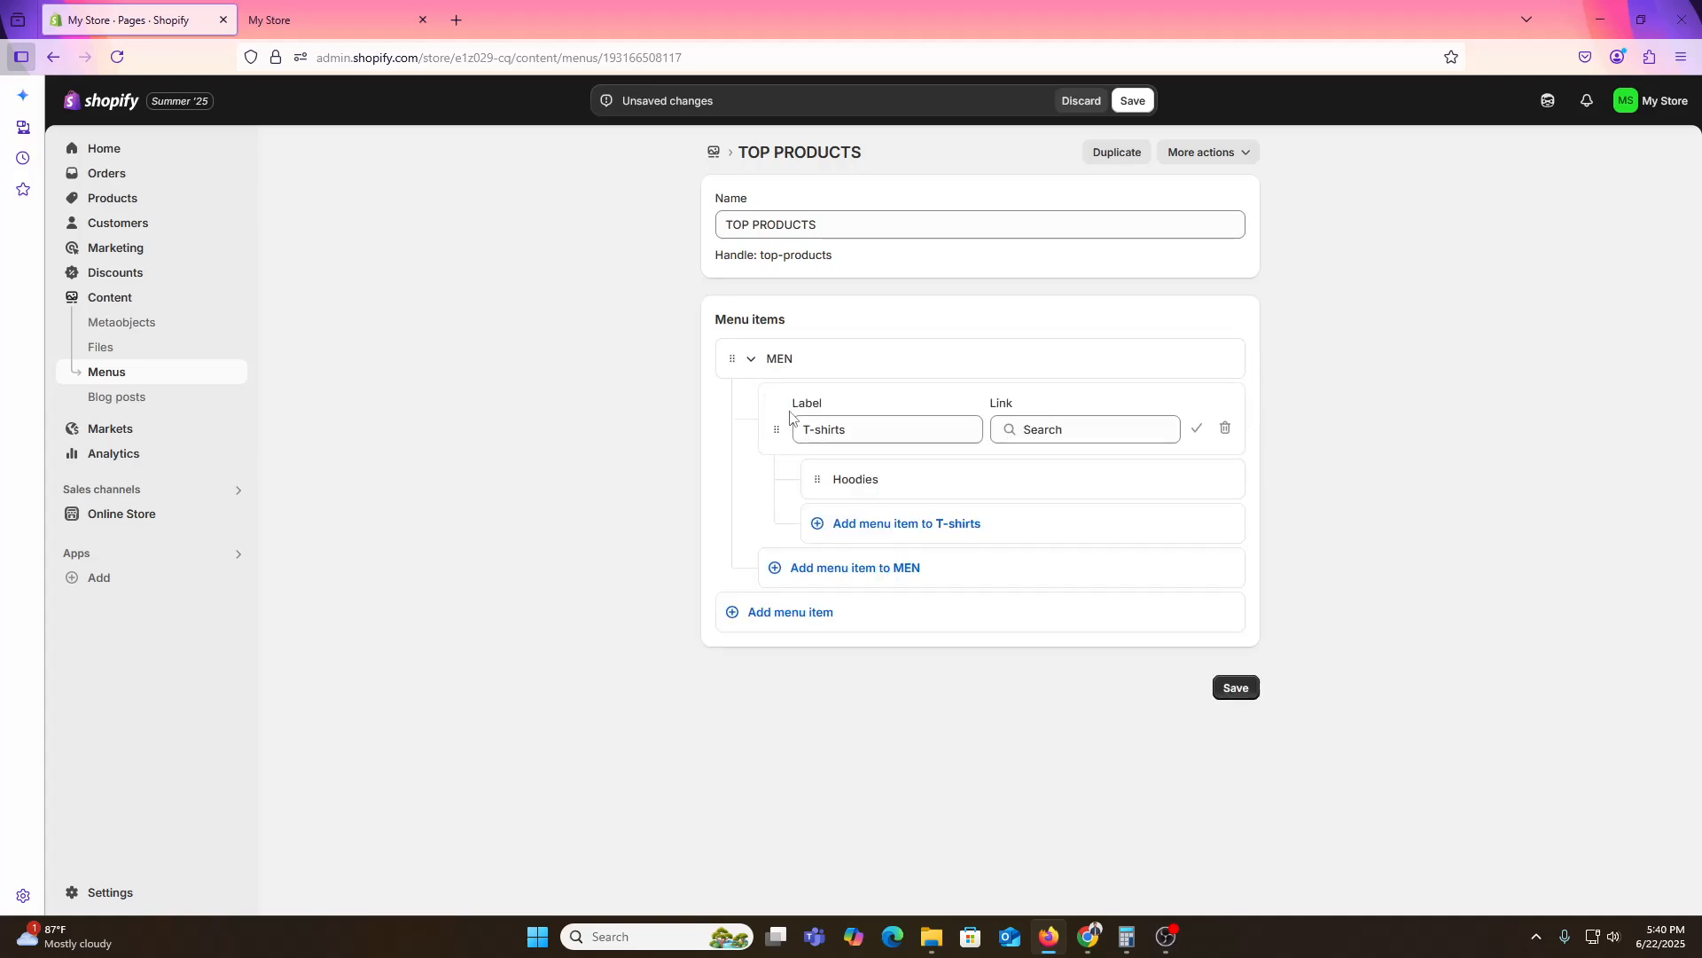
{"action": "left_click_drag", "start_coordinate": [810, 485], "coordinate": [788, 495]}
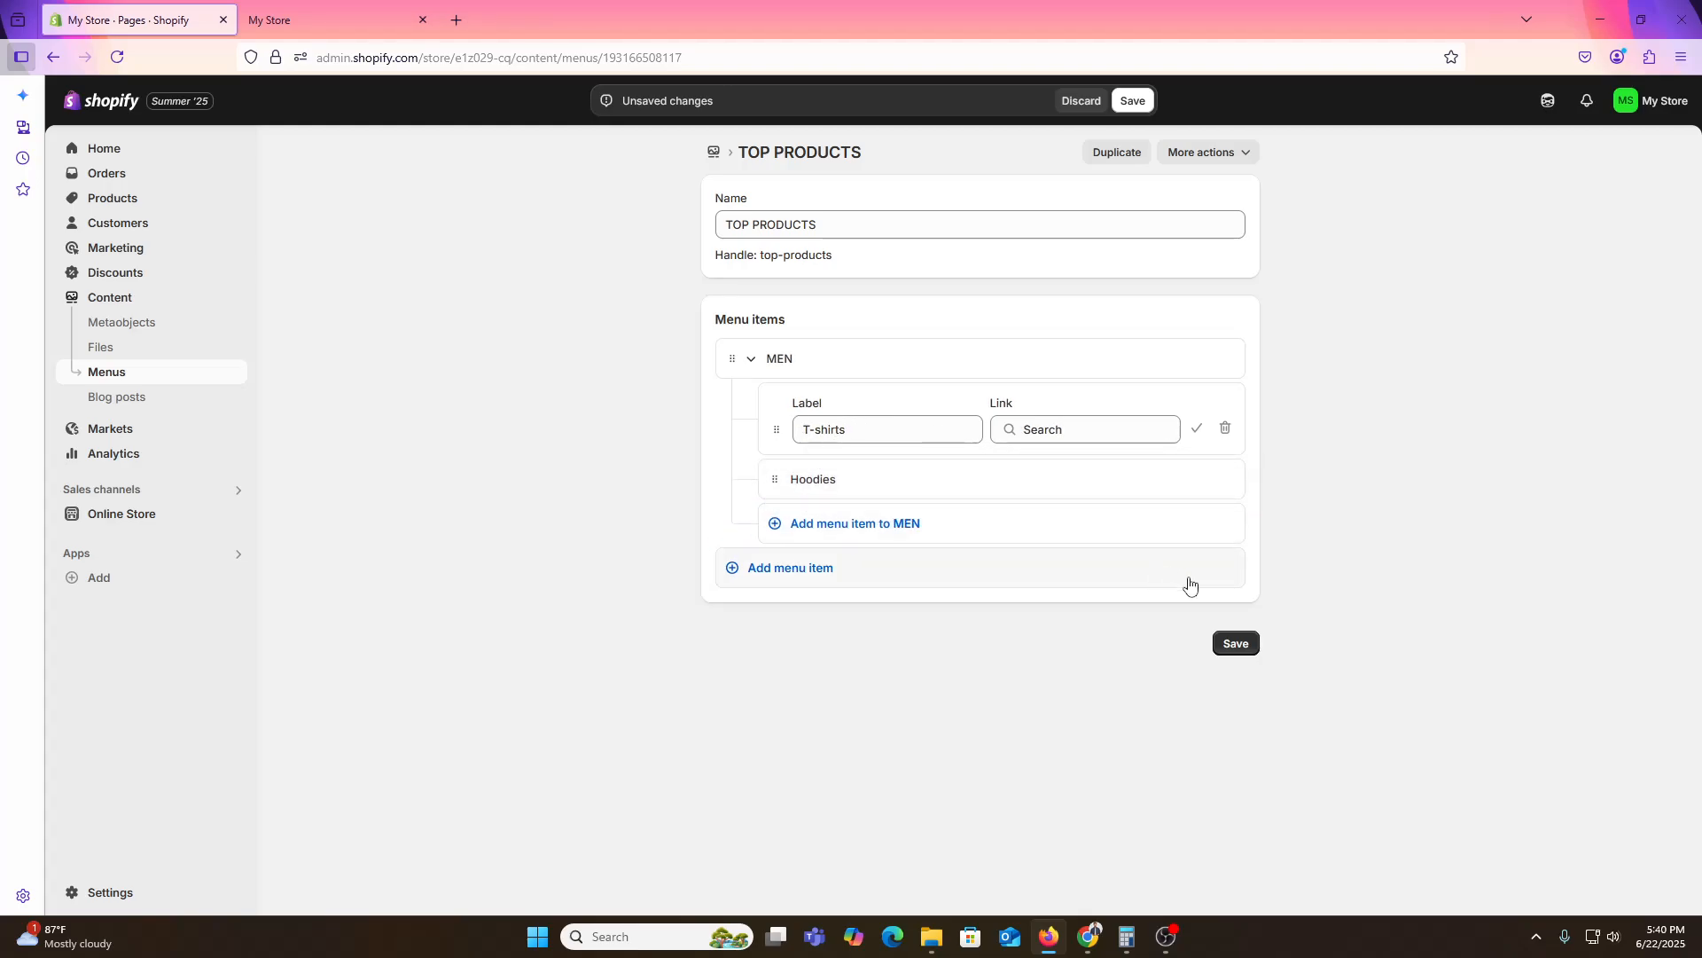
{"action": "left_click", "coordinate": [1250, 648]}
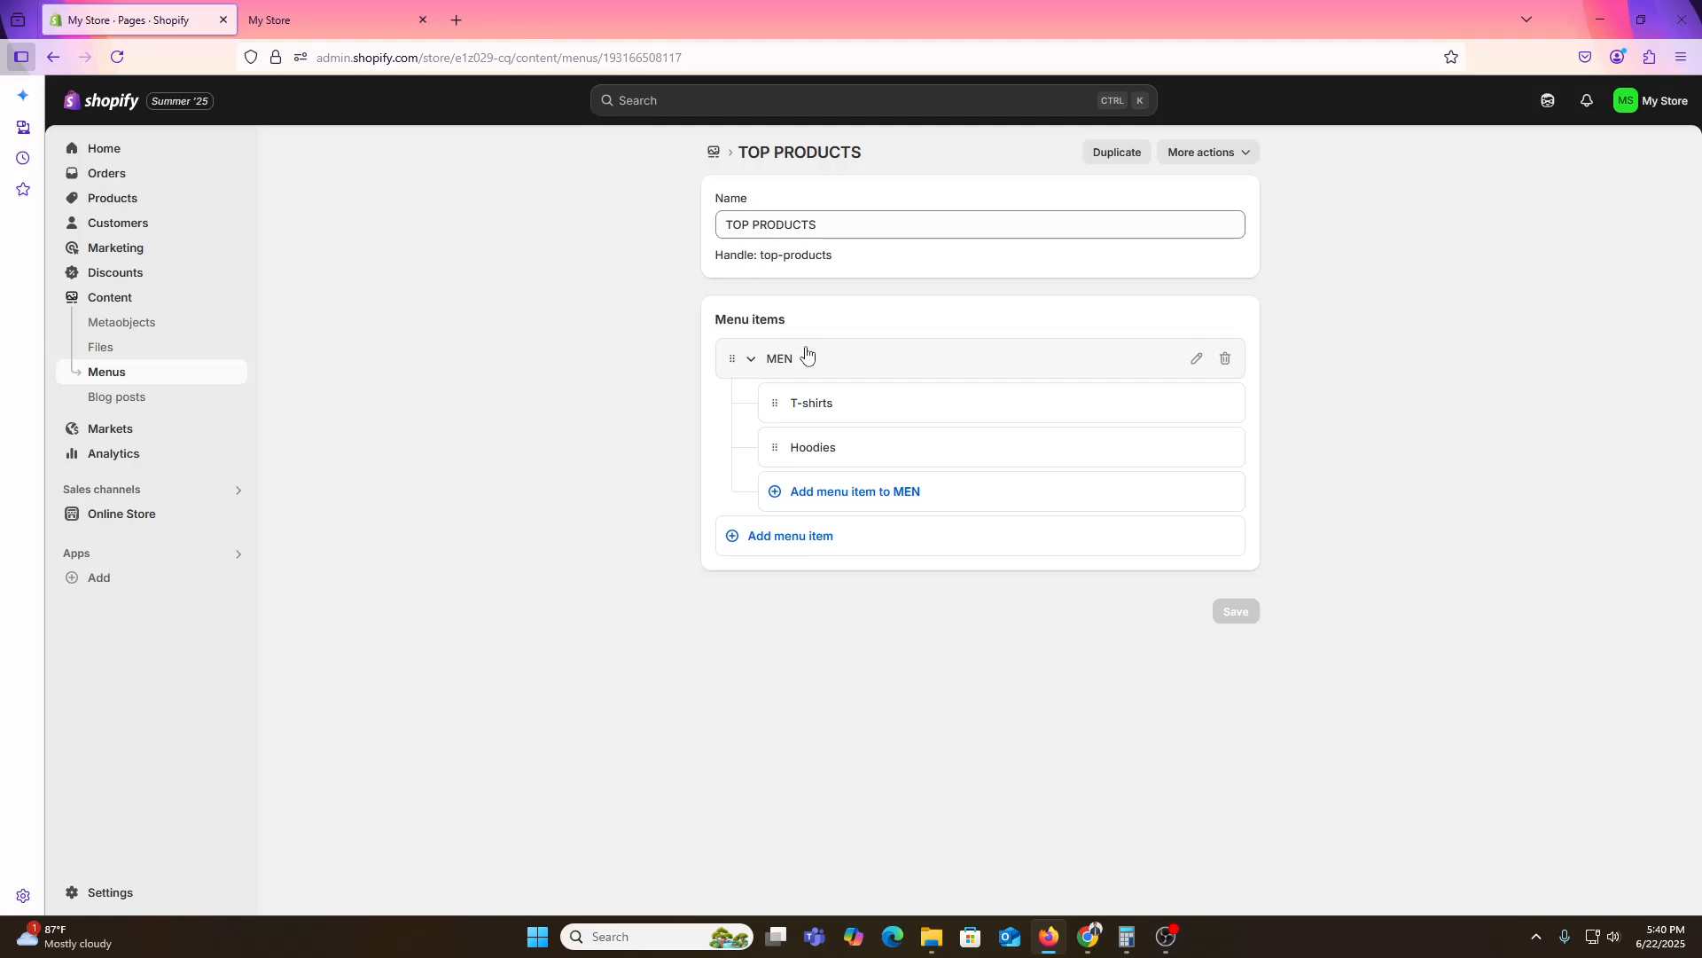
Open the current Dawn theme of the Online Store for customization and display its Header section settings.
{"action": "left_click", "coordinate": [133, 525]}
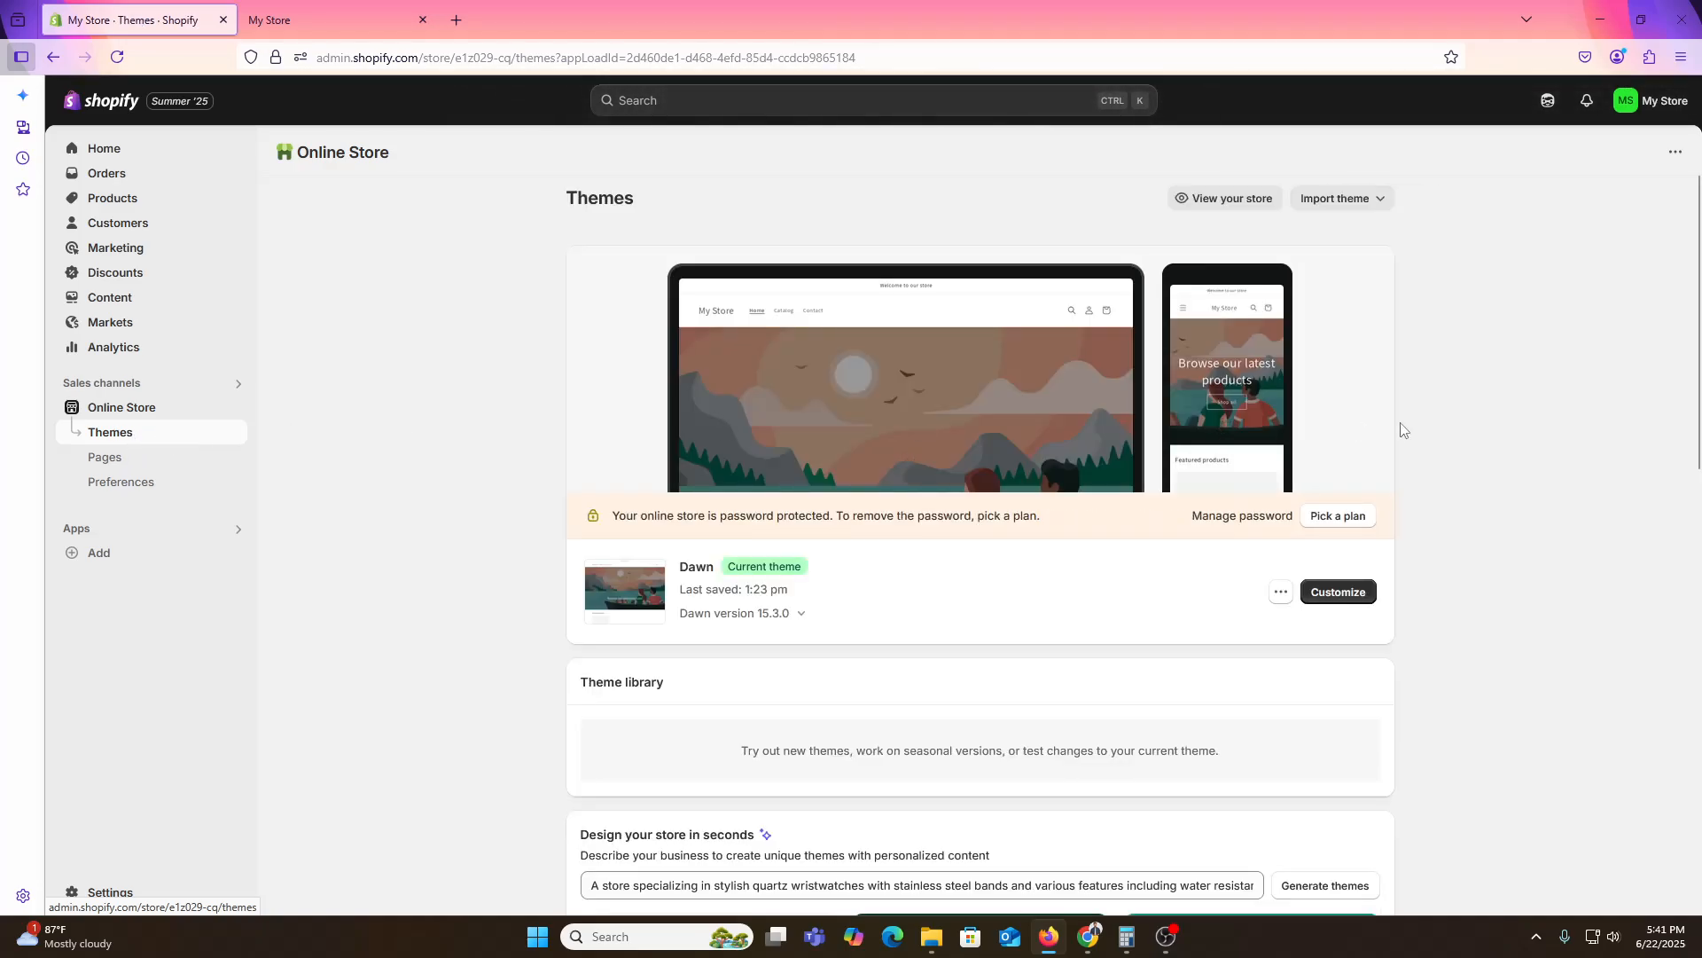
{"action": "left_click", "coordinate": [1345, 596]}
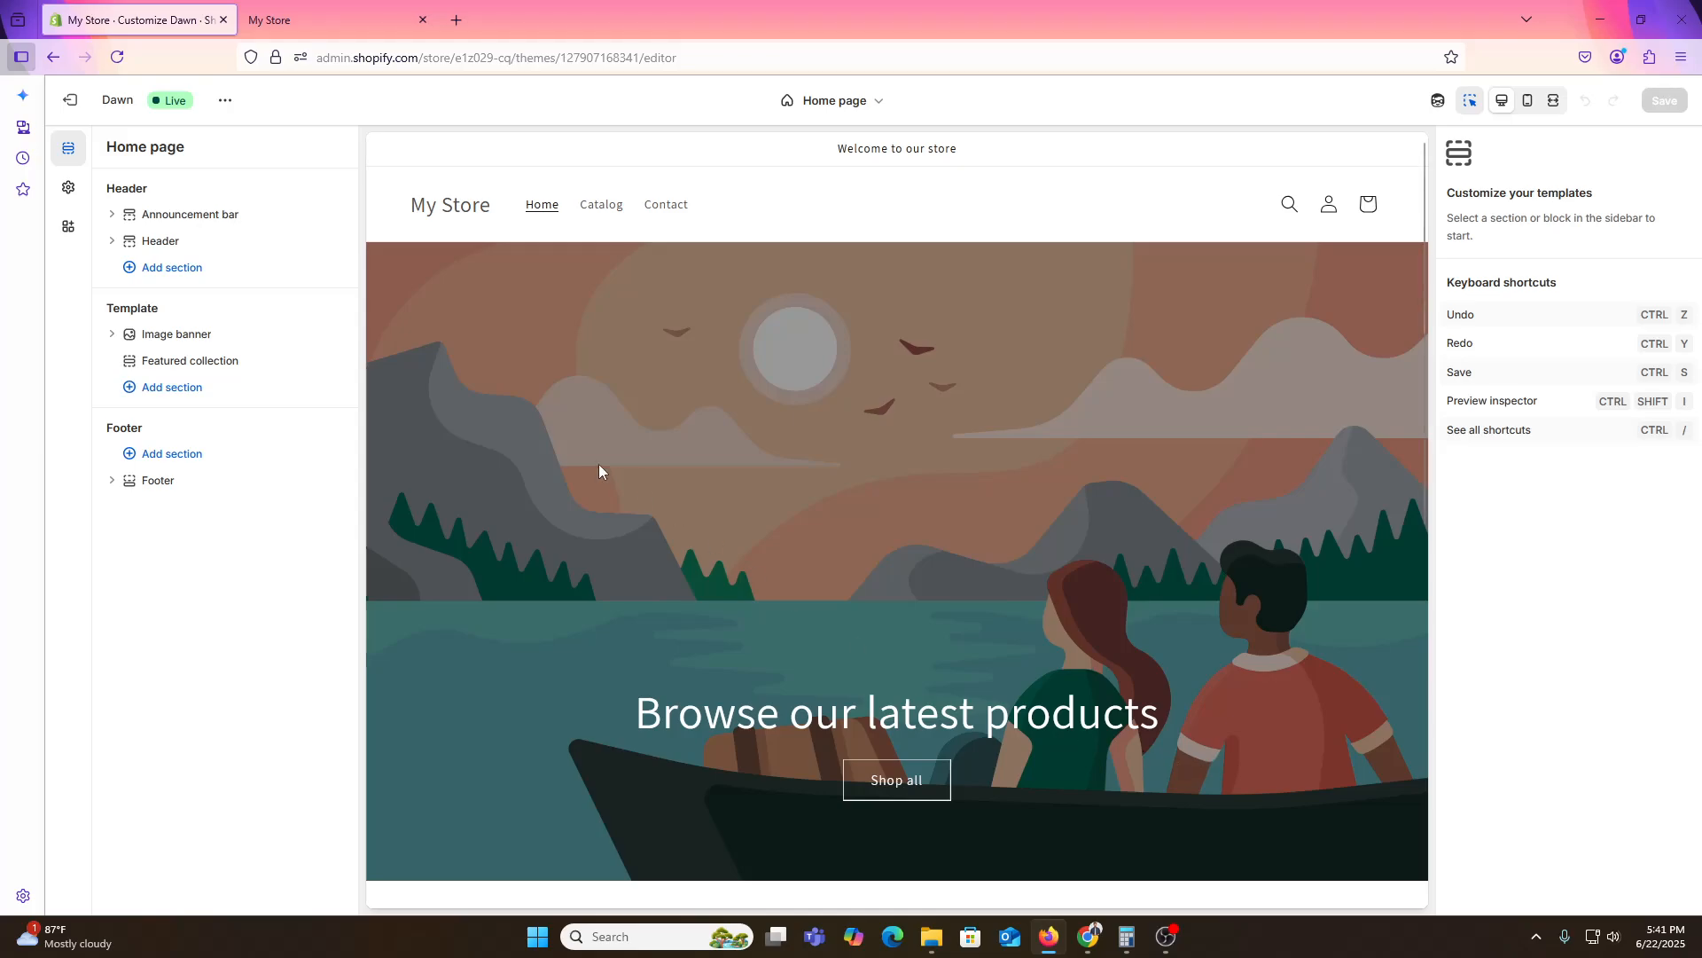
{"action": "left_click", "coordinate": [190, 236]}
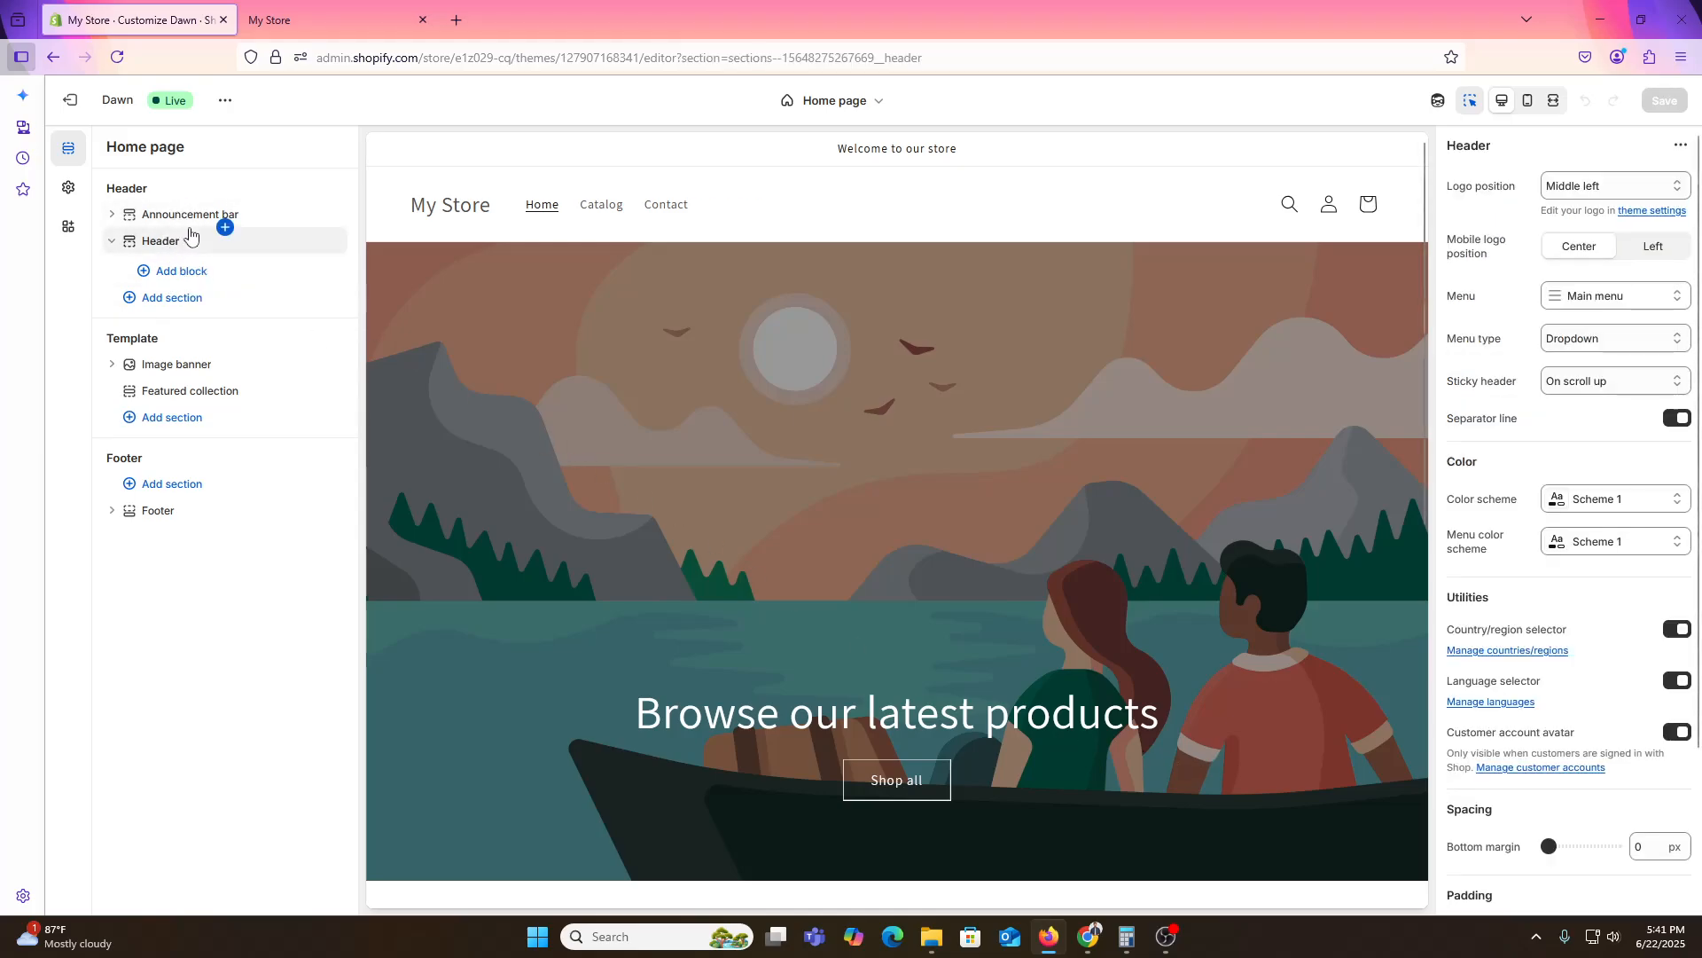
{"action": "left_click", "coordinate": [113, 243]}
{"action": "left_click", "coordinate": [114, 242]}
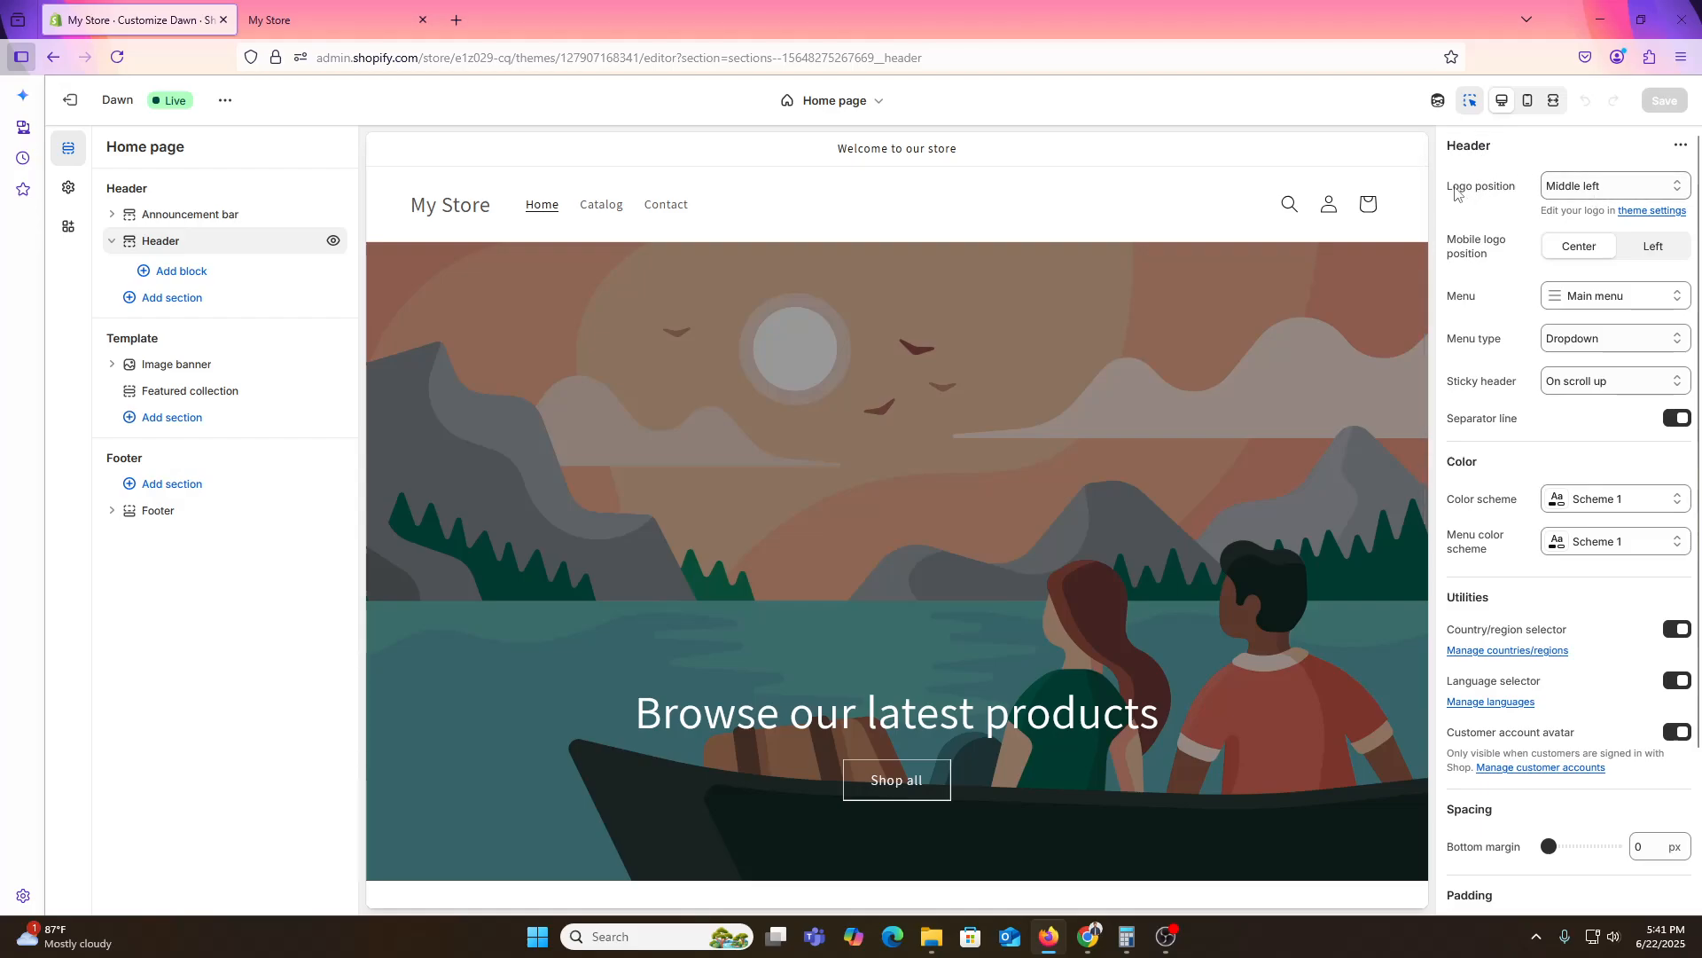
Set the header's logo position to Top center.
{"action": "left_click_drag", "start_coordinate": [1454, 186], "coordinate": [1507, 186]}
{"action": "left_click", "coordinate": [1582, 186]}
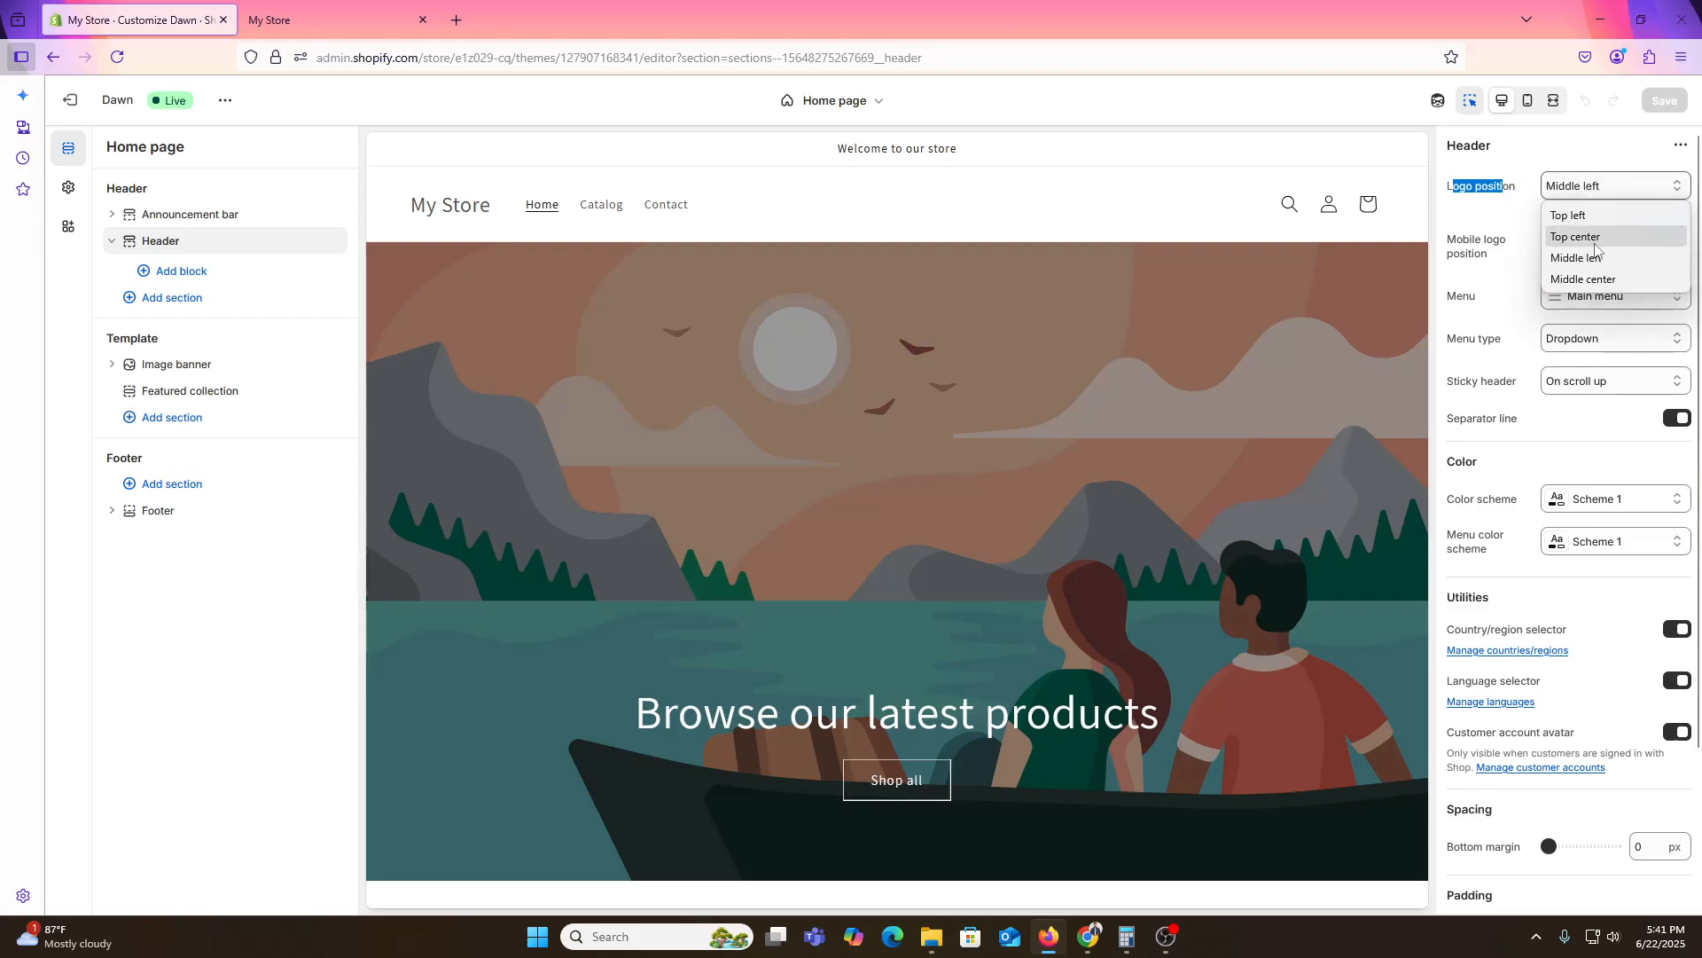
{"action": "left_click", "coordinate": [1582, 237]}
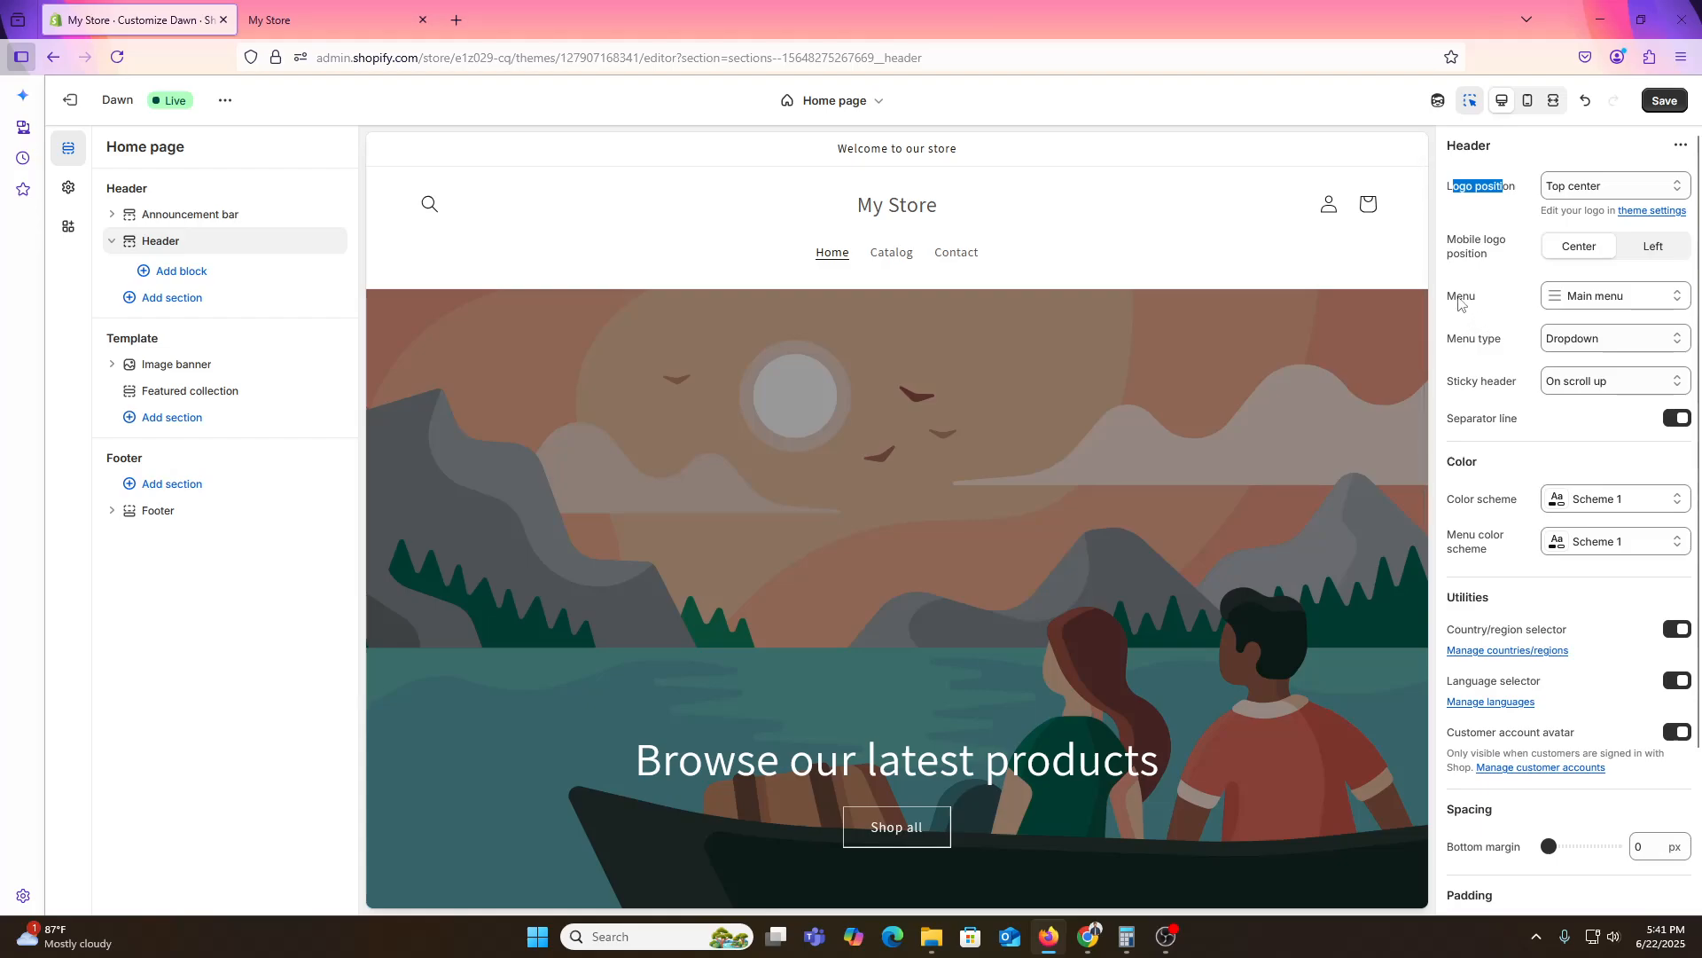
Replace the header's Main menu with the TOP PRODUCTS menu and check the MEN dropdown in the preview.
{"action": "left_click", "coordinate": [1631, 306]}
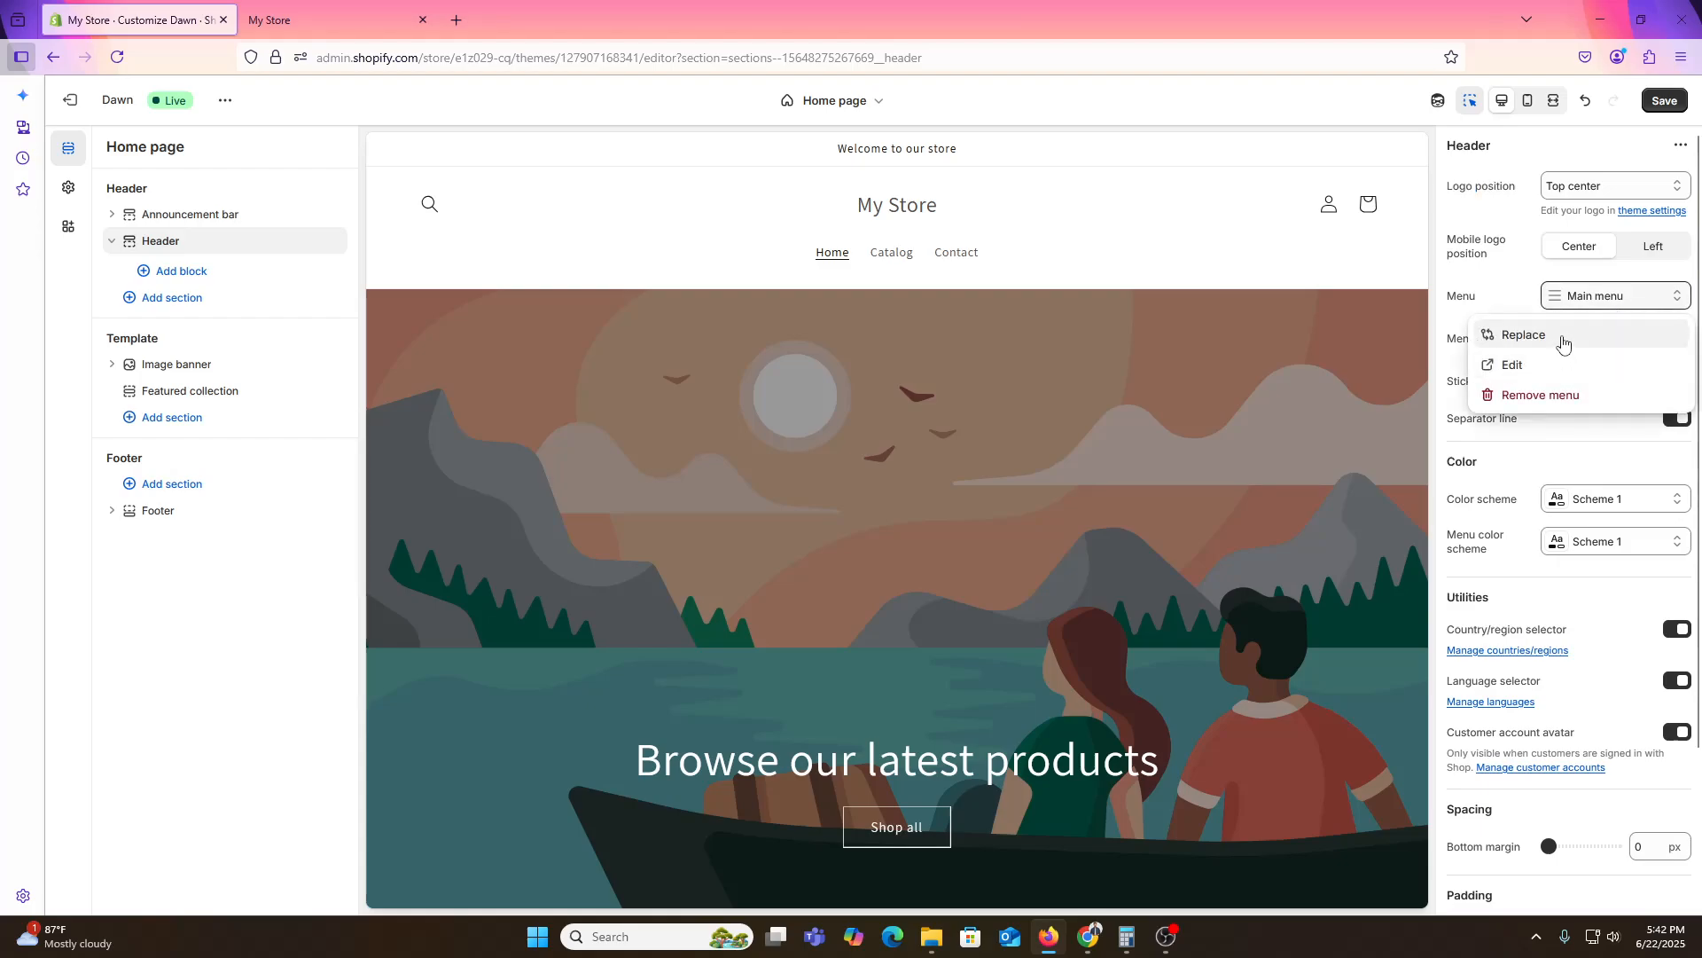
{"action": "left_click", "coordinate": [1558, 341]}
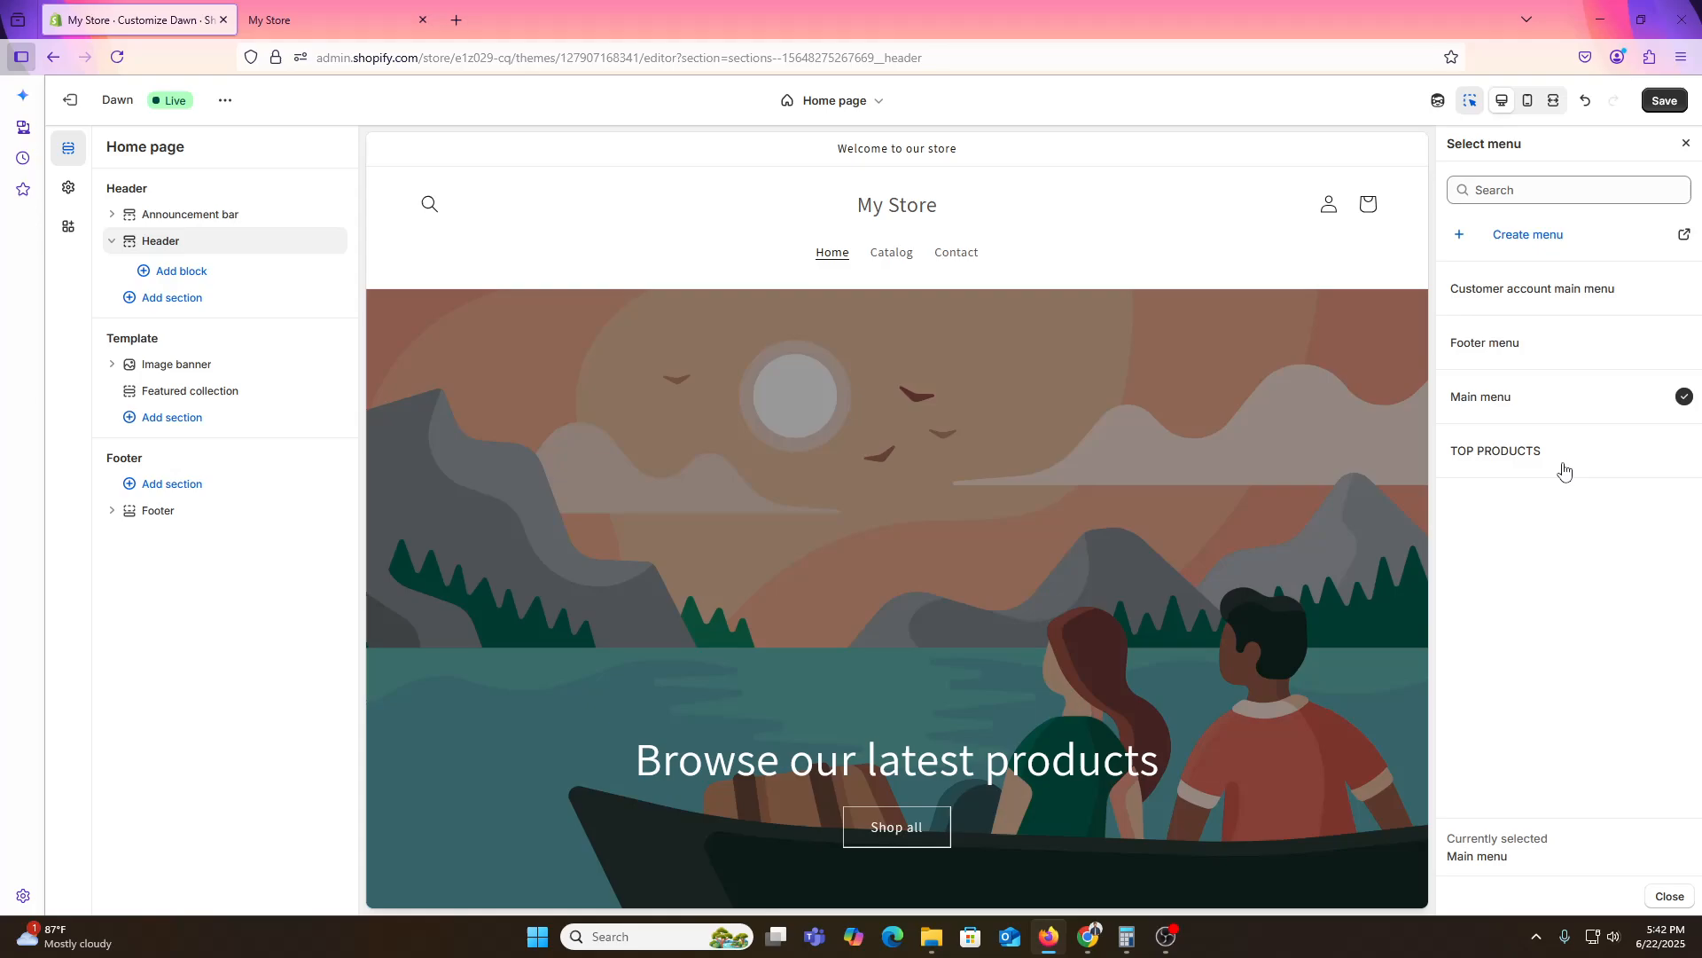
{"action": "left_click", "coordinate": [1522, 460]}
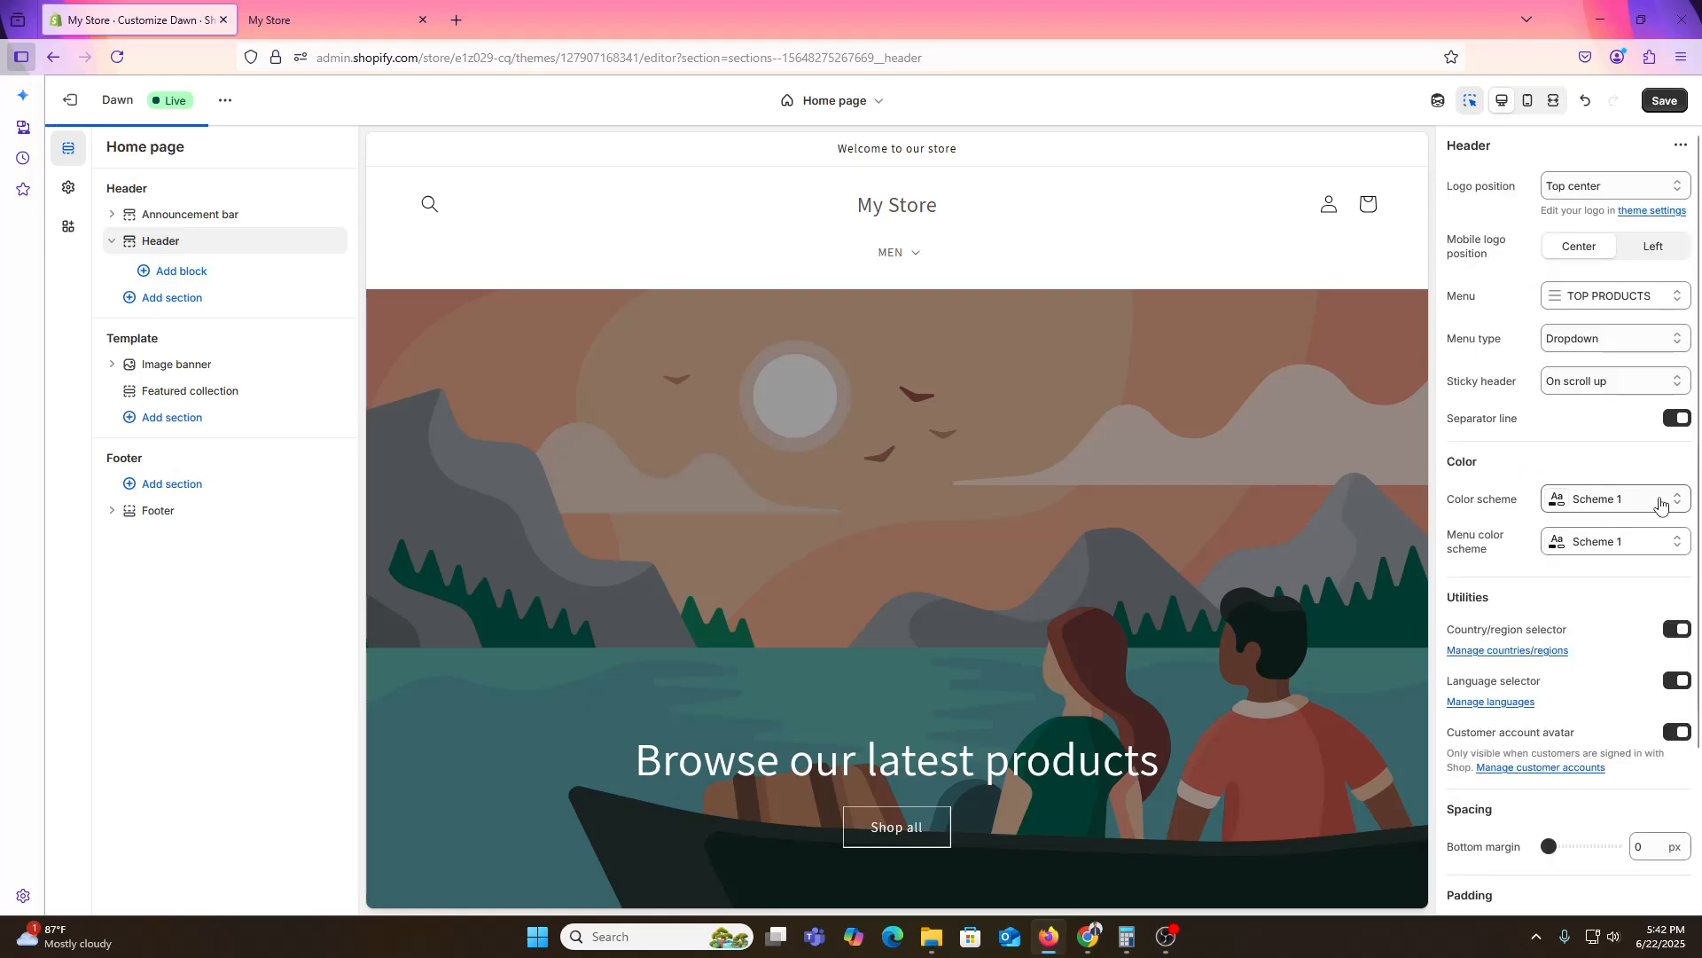
{"action": "left_click", "coordinate": [904, 257]}
{"action": "left_click", "coordinate": [905, 257]}
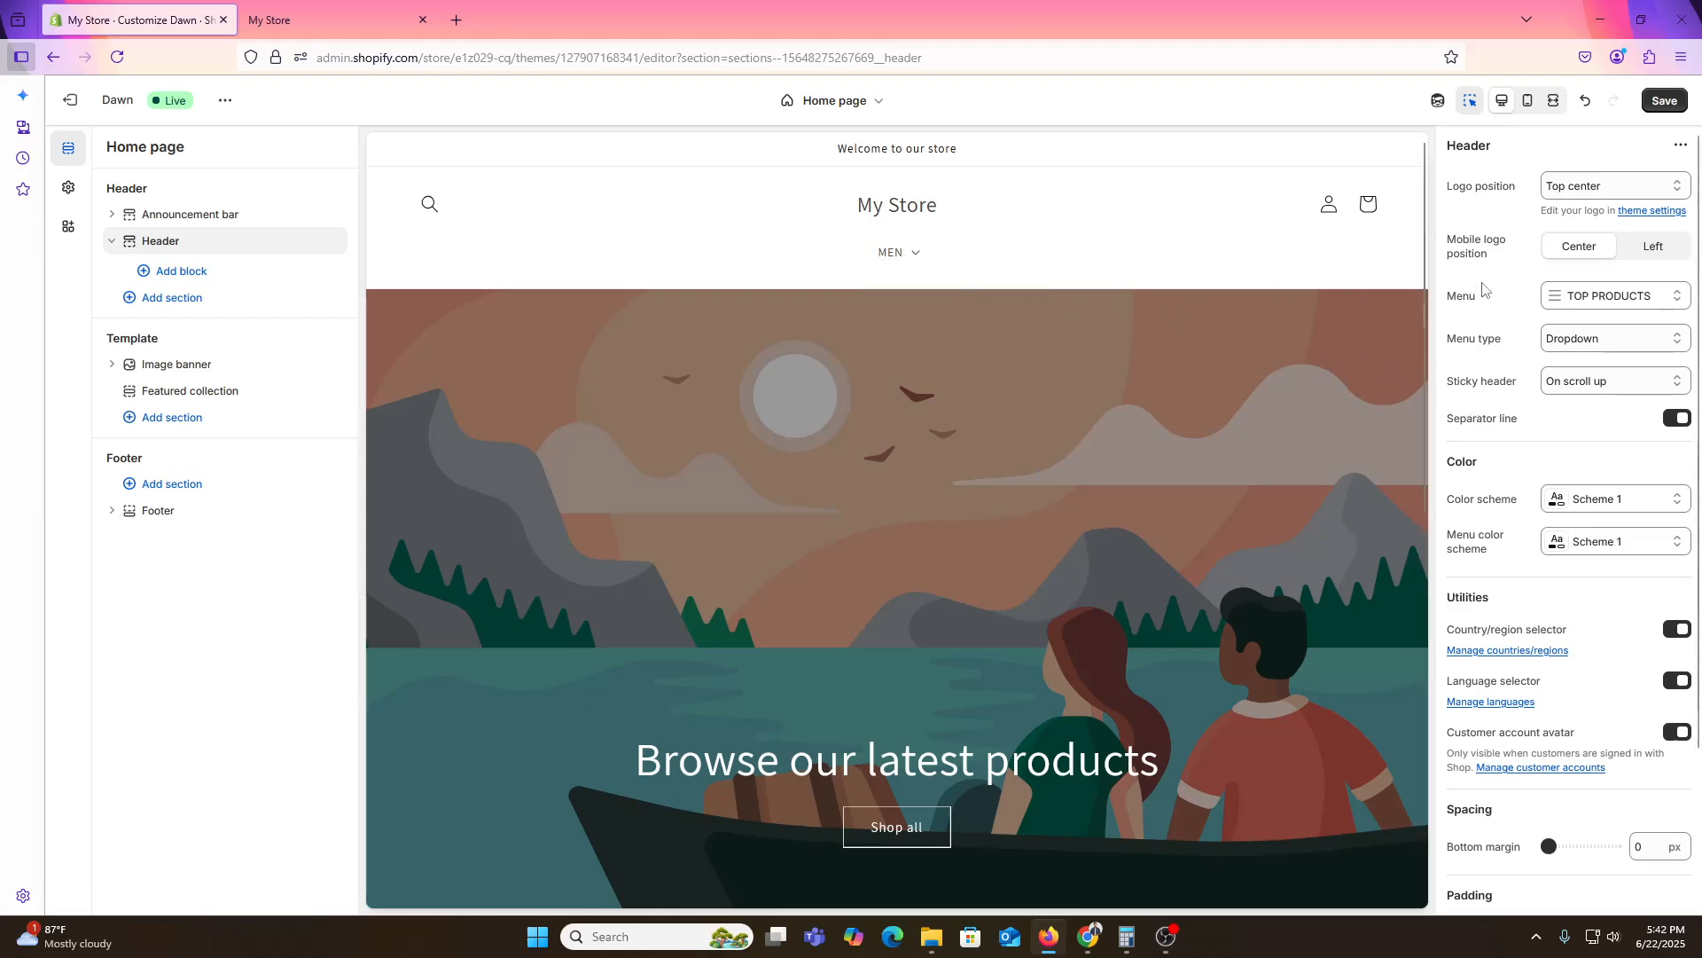
Set the header's sticky behaviour to On scroll up and view the color, utilities and spacing settings.
{"action": "left_click", "coordinate": [1587, 390]}
{"action": "left_click", "coordinate": [1581, 432]}
{"action": "scroll", "coordinate": [1574, 337], "scroll_direction": "down", "scroll_amount": 2}
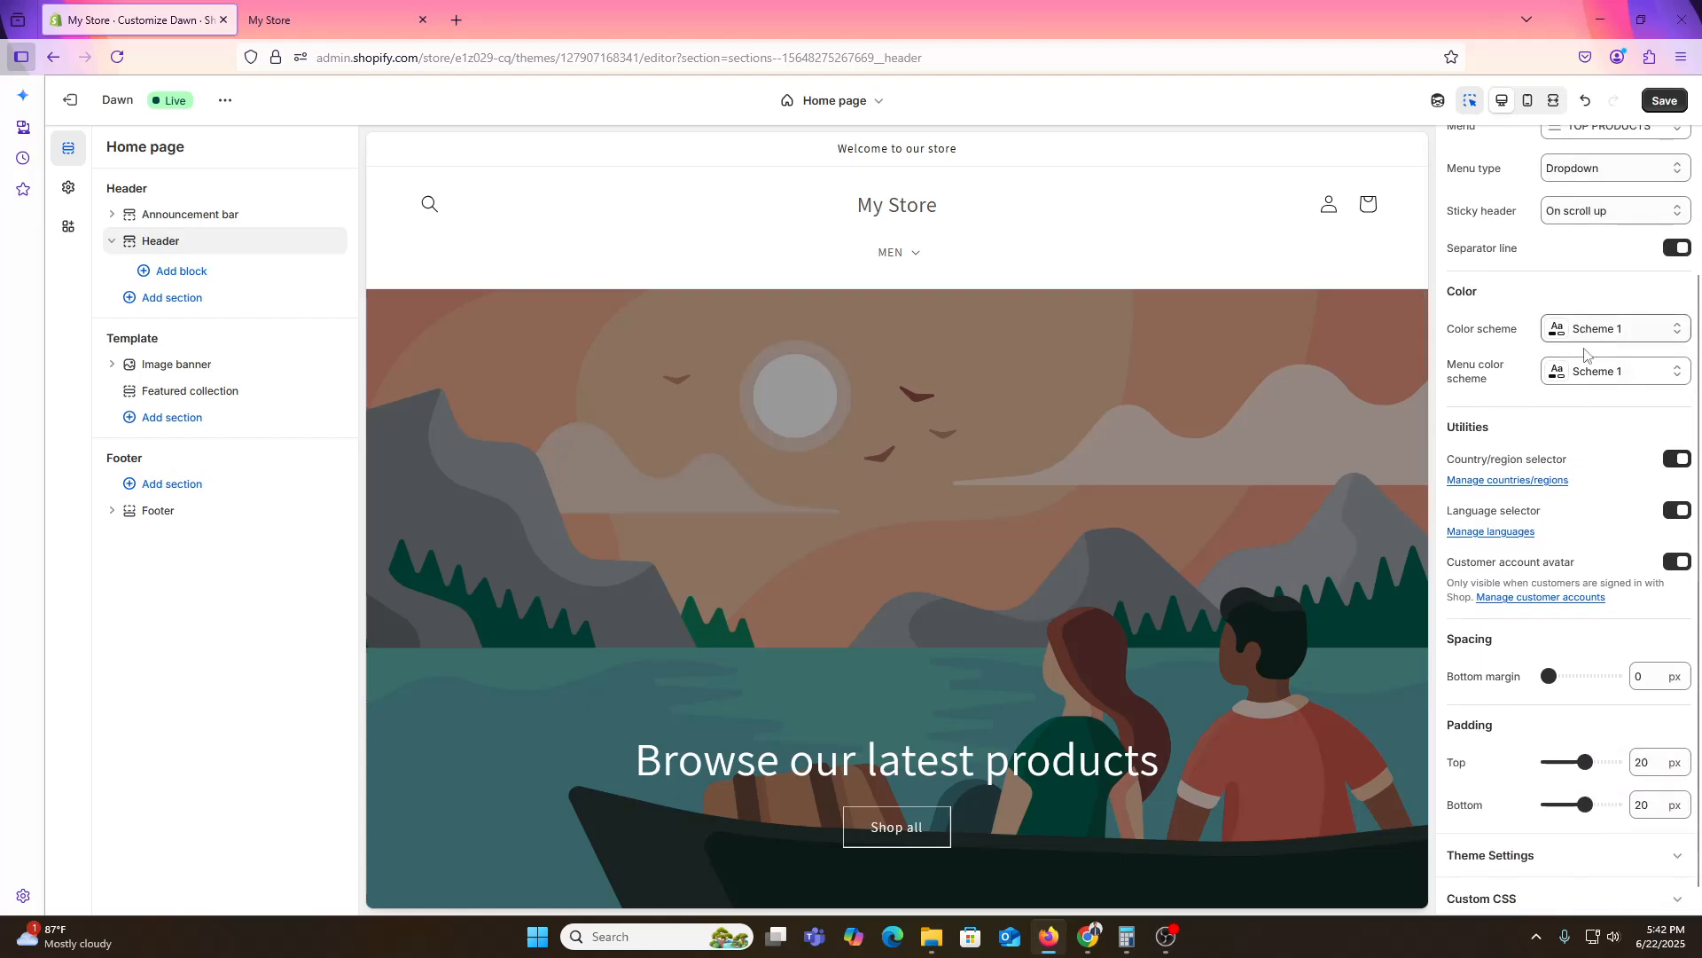
Set the header's menu color scheme to Scheme 3 and check the MEN dropdown in the preview.
{"action": "left_click", "coordinate": [1610, 370]}
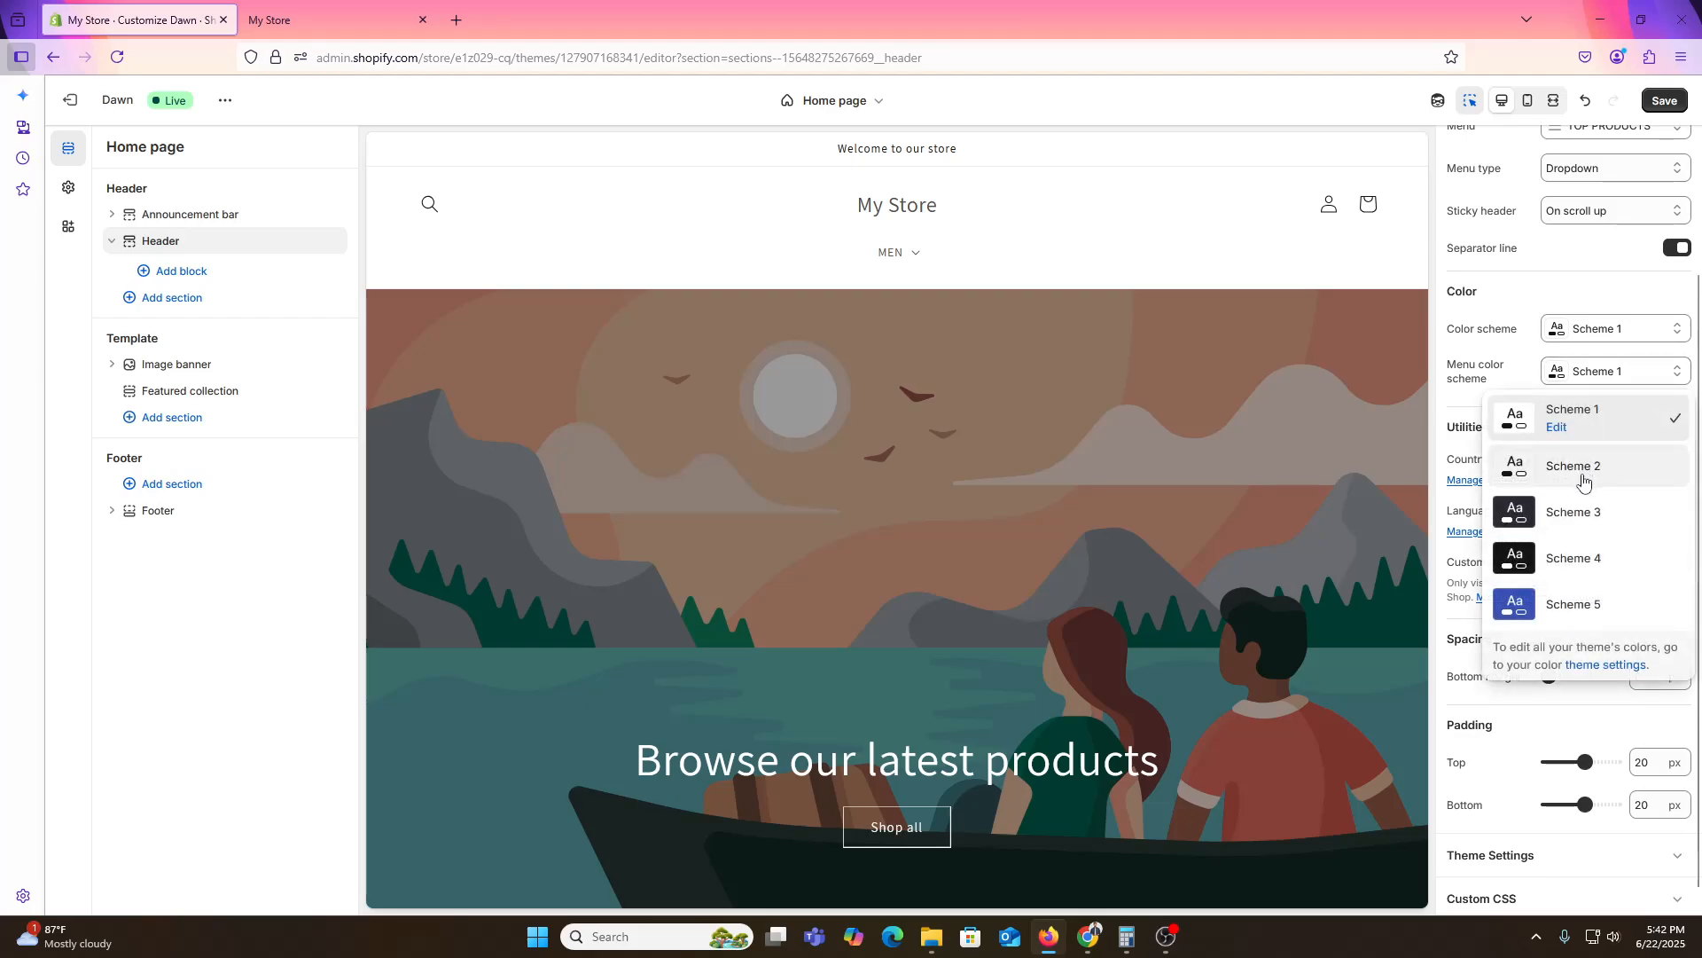
{"action": "left_click", "coordinate": [1575, 512]}
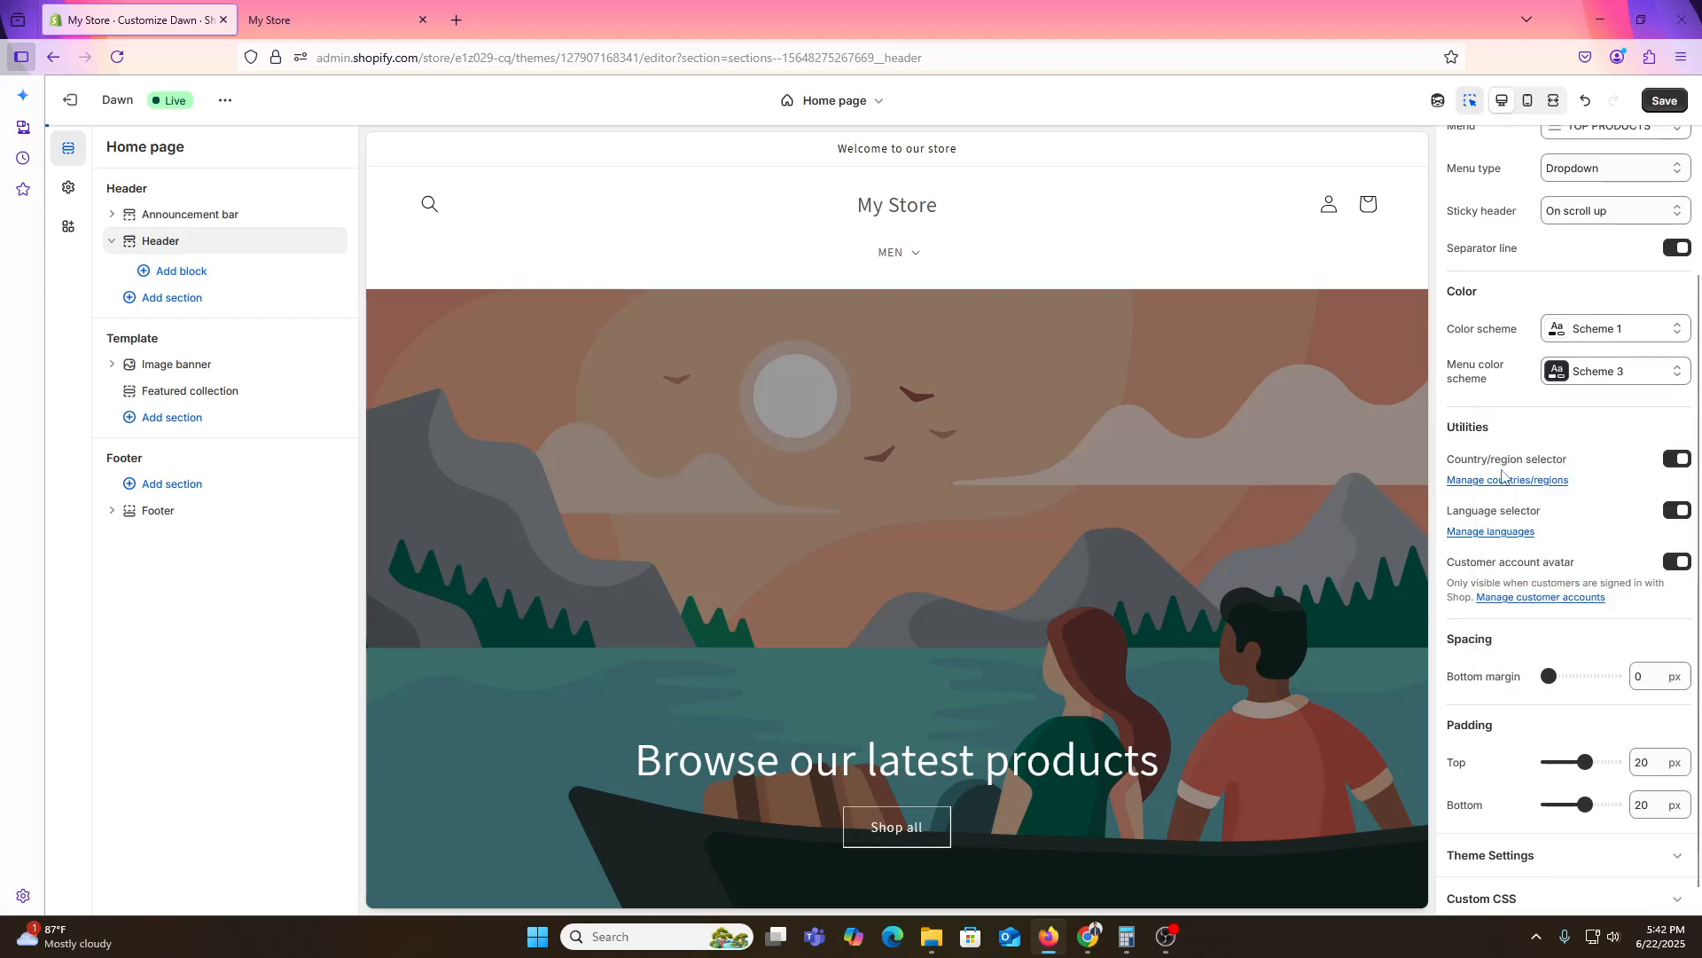
{"action": "left_click", "coordinate": [896, 254]}
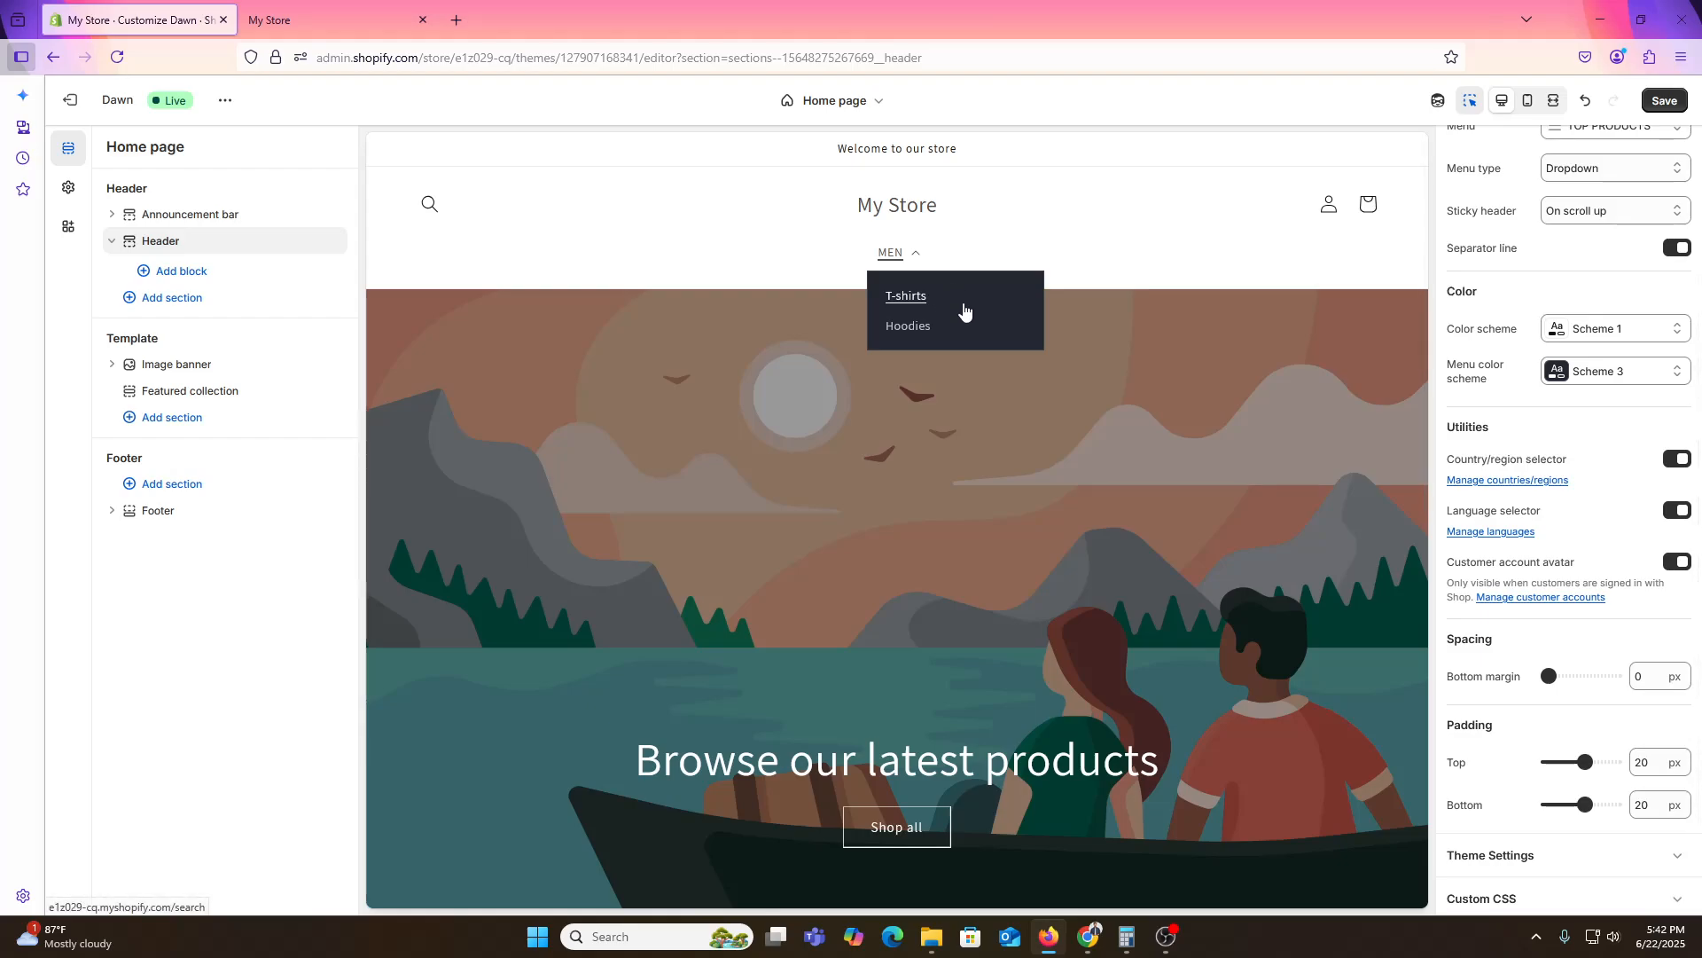
Review the header's utilities settings, view the customer accounts settings page and return to the theme editor.
{"action": "scroll", "coordinate": [1450, 399], "scroll_direction": "down", "scroll_amount": 1}
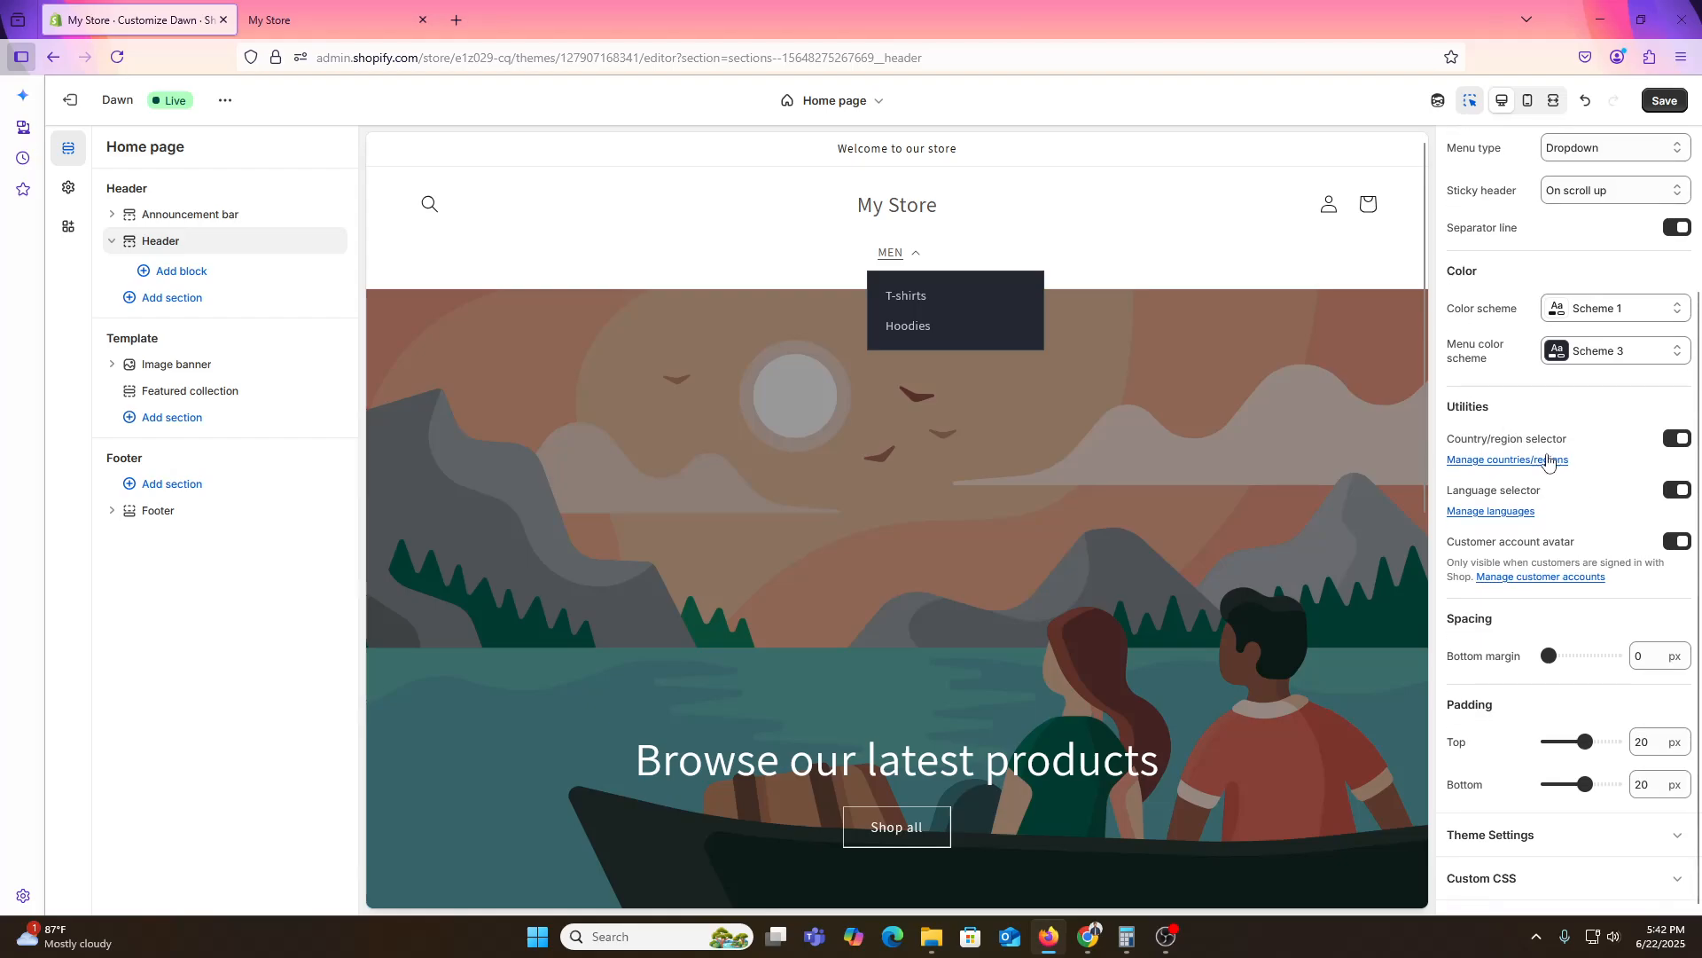
{"action": "scroll", "coordinate": [1596, 561], "scroll_direction": "up", "scroll_amount": 3}
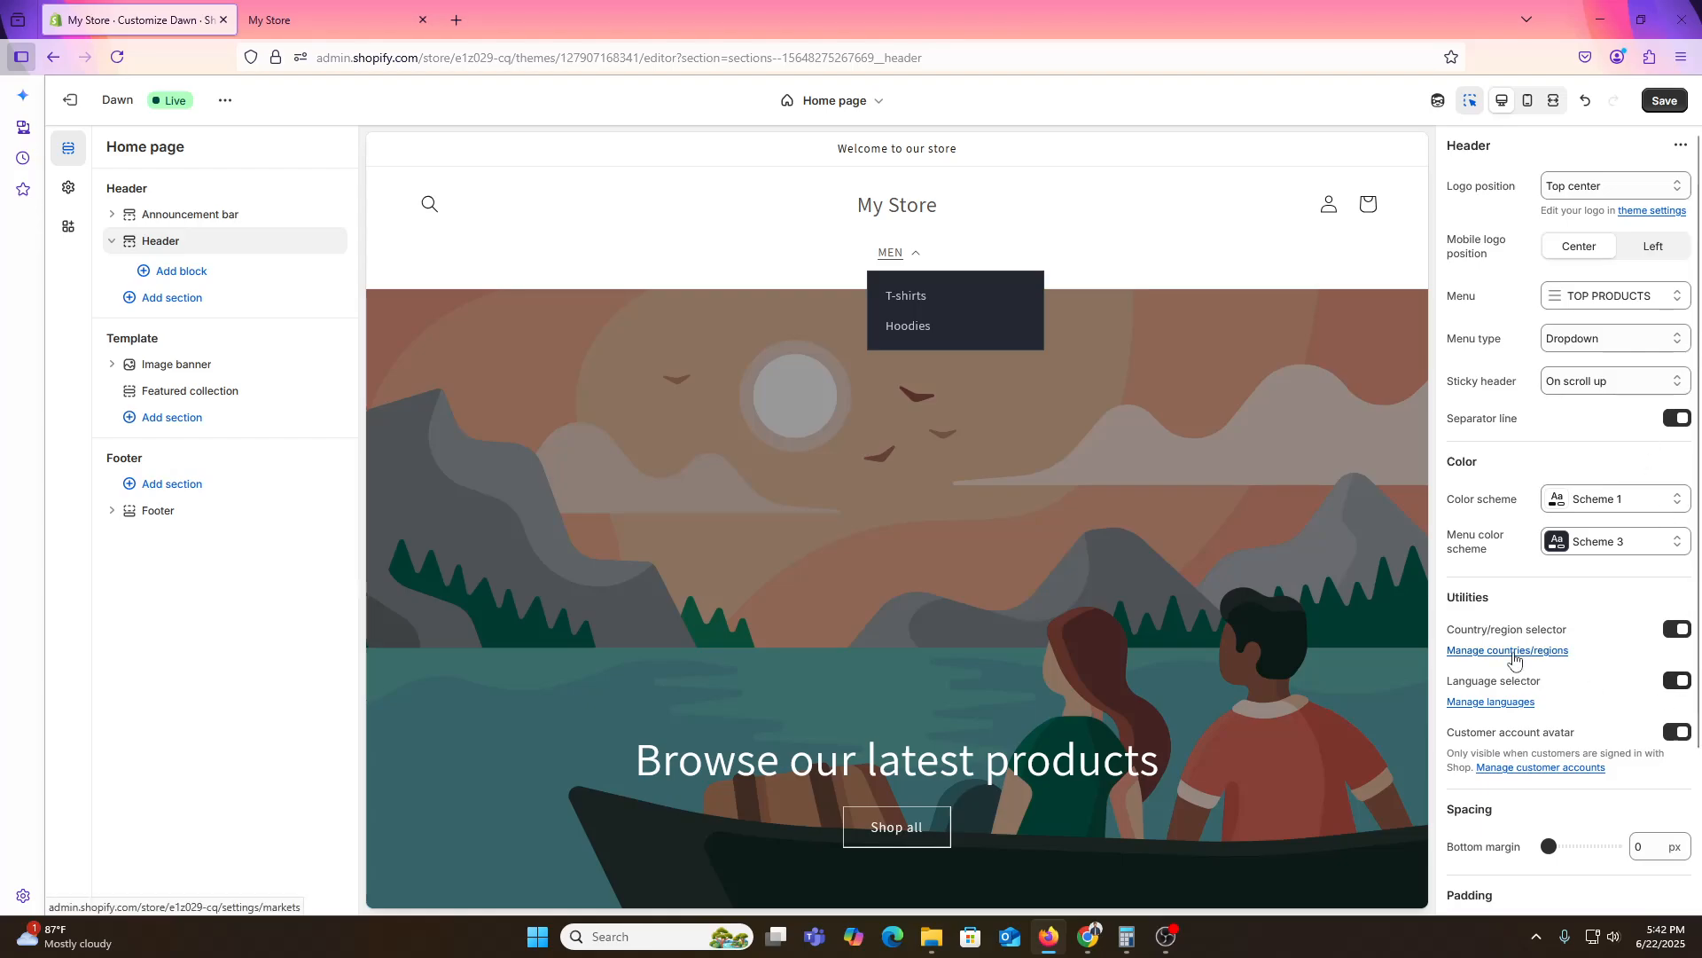
{"action": "left_click", "coordinate": [1522, 768]}
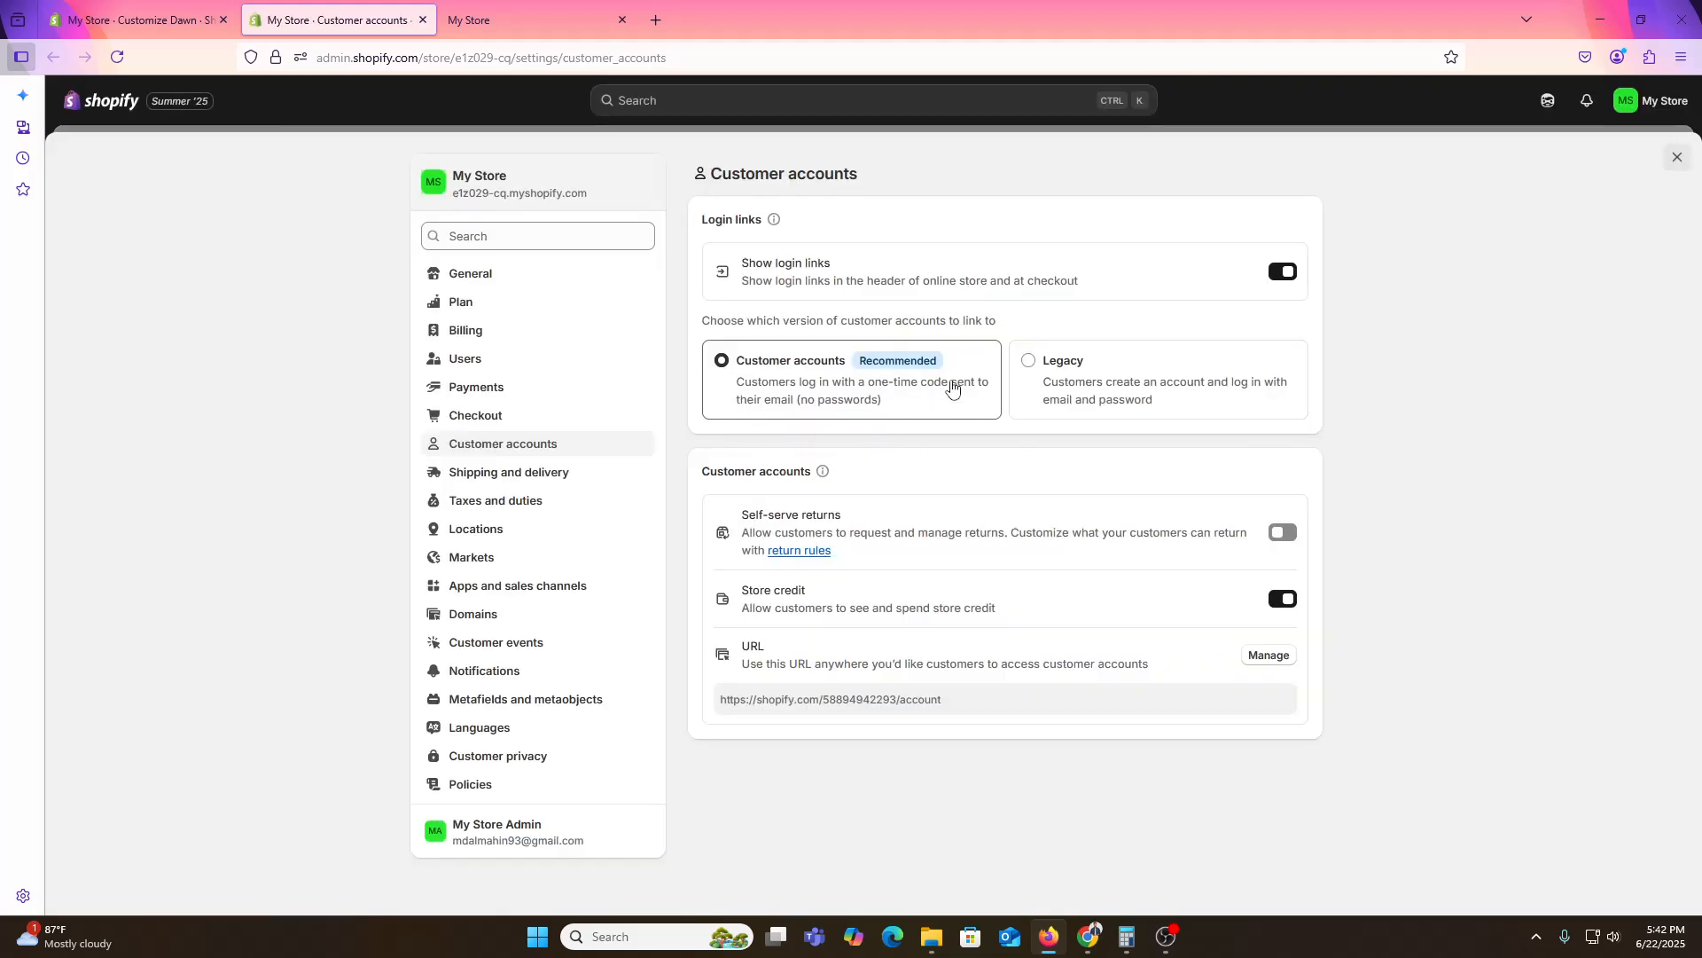
{"action": "key", "text": "ctrl+shift+Tab"}
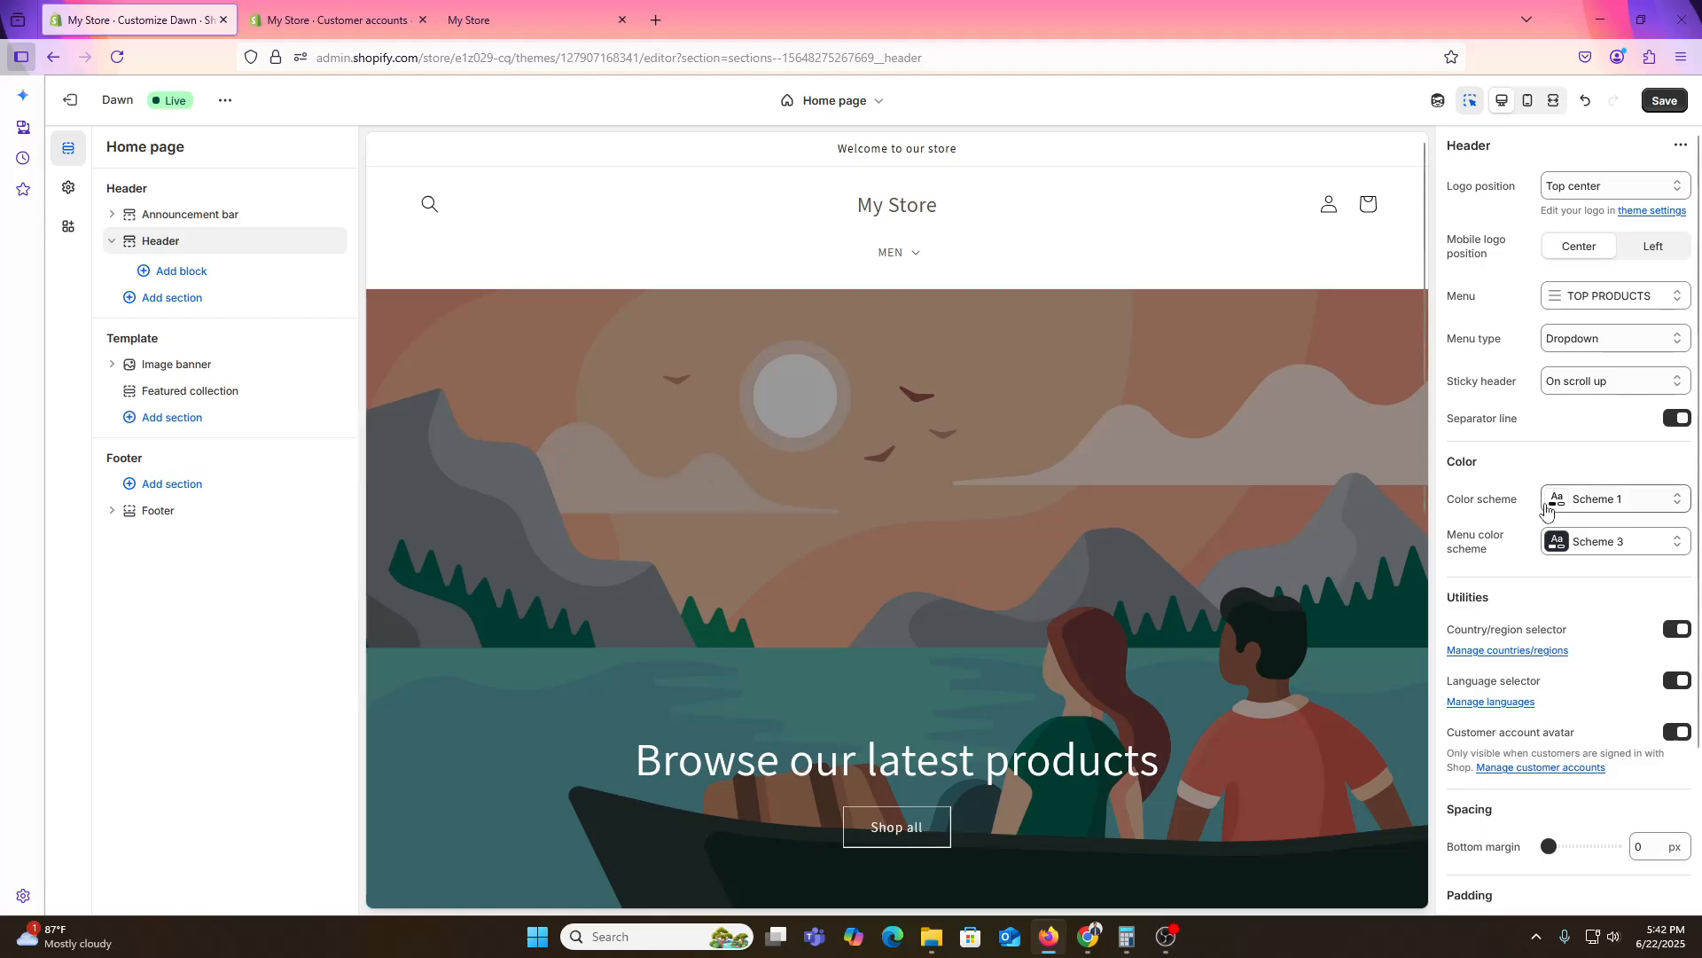
Try the Drawer menu type for the header and open the drawer menu in the preview.
{"action": "left_click", "coordinate": [1601, 344]}
{"action": "left_click", "coordinate": [1570, 409]}
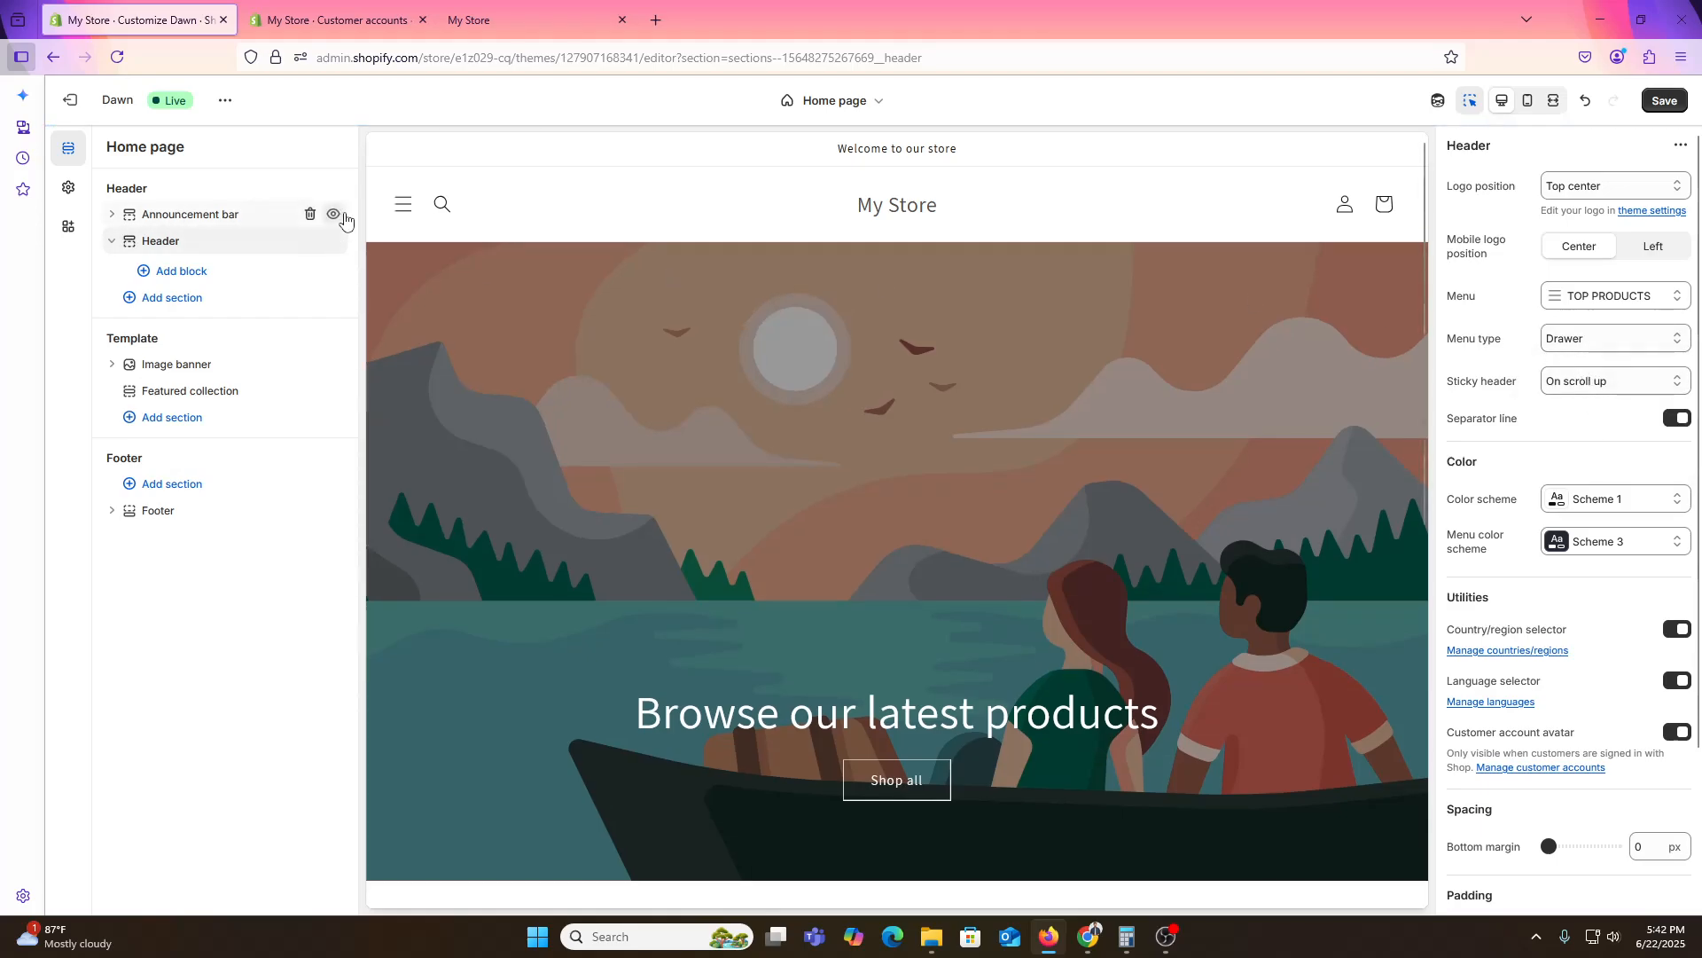
{"action": "left_click", "coordinate": [406, 206]}
{"action": "left_click", "coordinate": [406, 207]}
Try the Mega menu type for the header and check the MEN item in the preview.
{"action": "left_click", "coordinate": [1601, 337]}
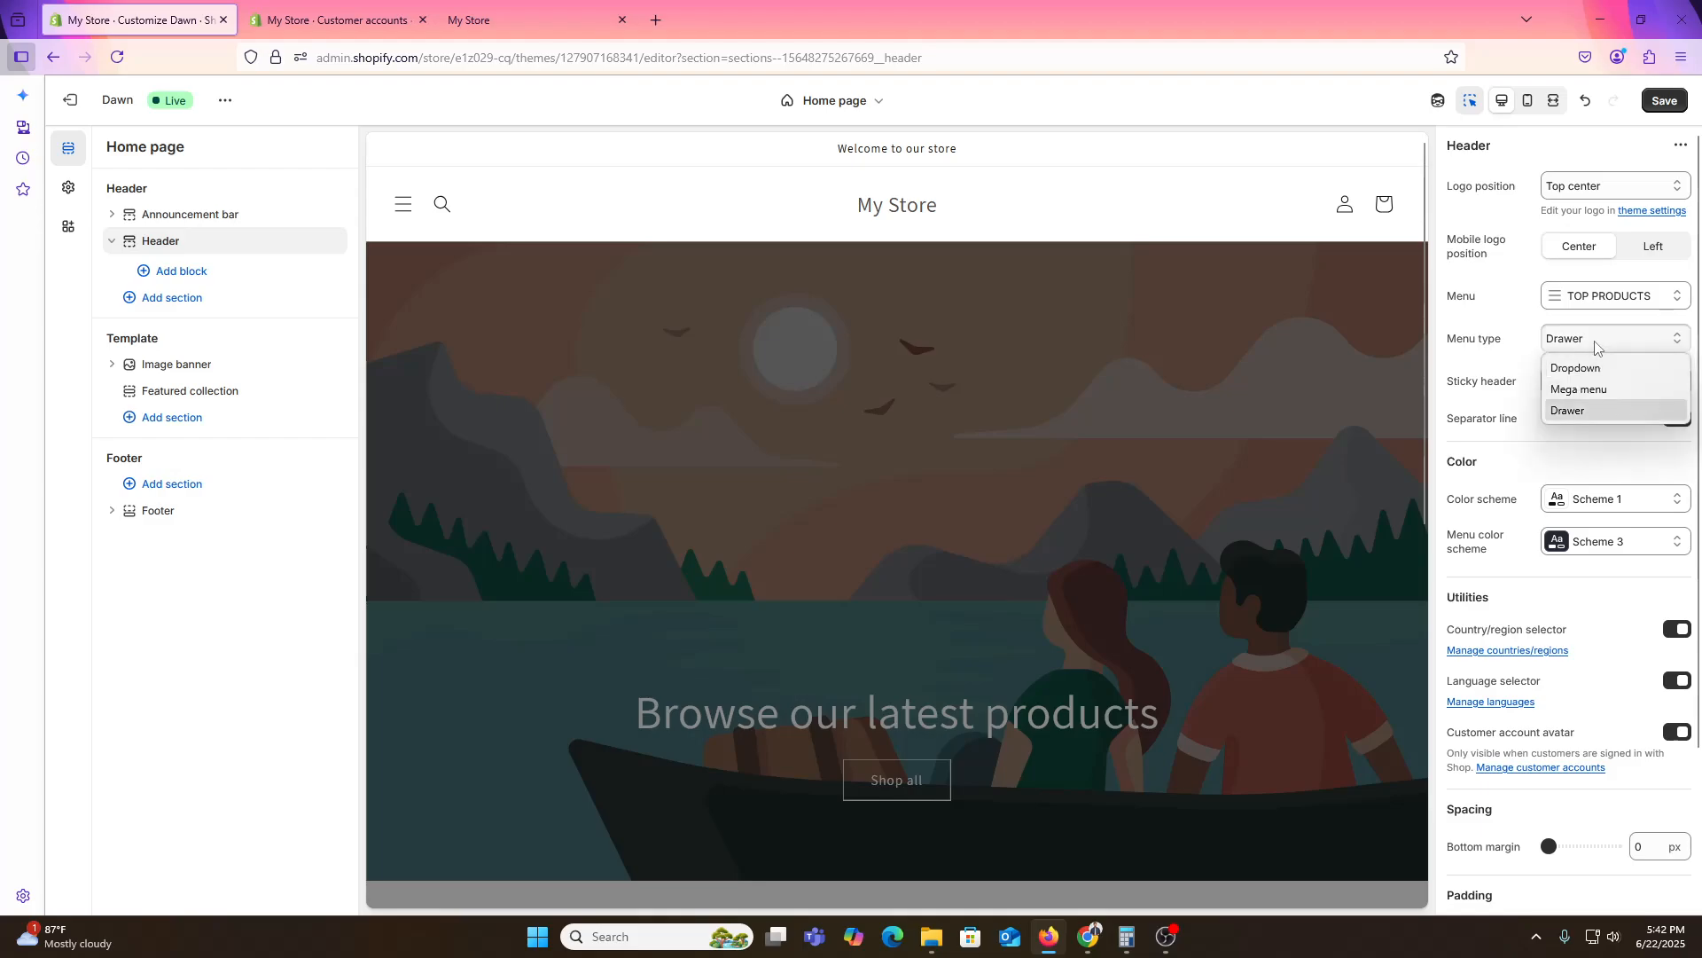
{"action": "left_click", "coordinate": [1574, 385]}
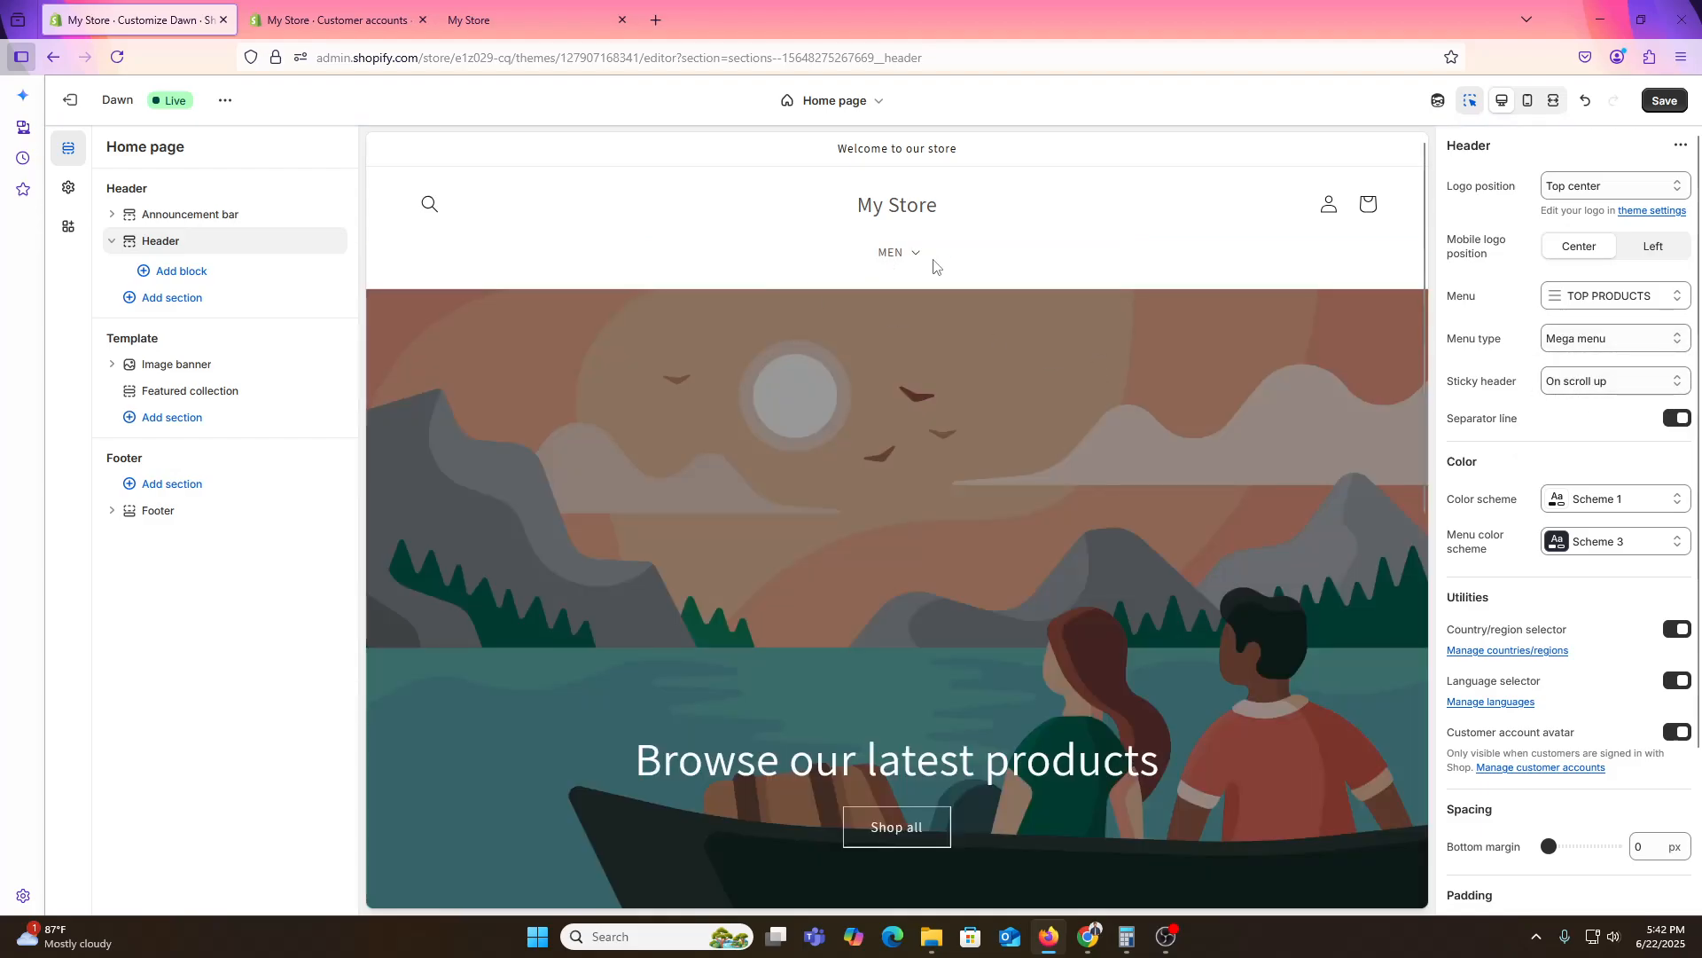
{"action": "left_click", "coordinate": [913, 257]}
Set the header's menu type to Dropdown and save the theme changes.
{"action": "left_click", "coordinate": [1596, 346]}
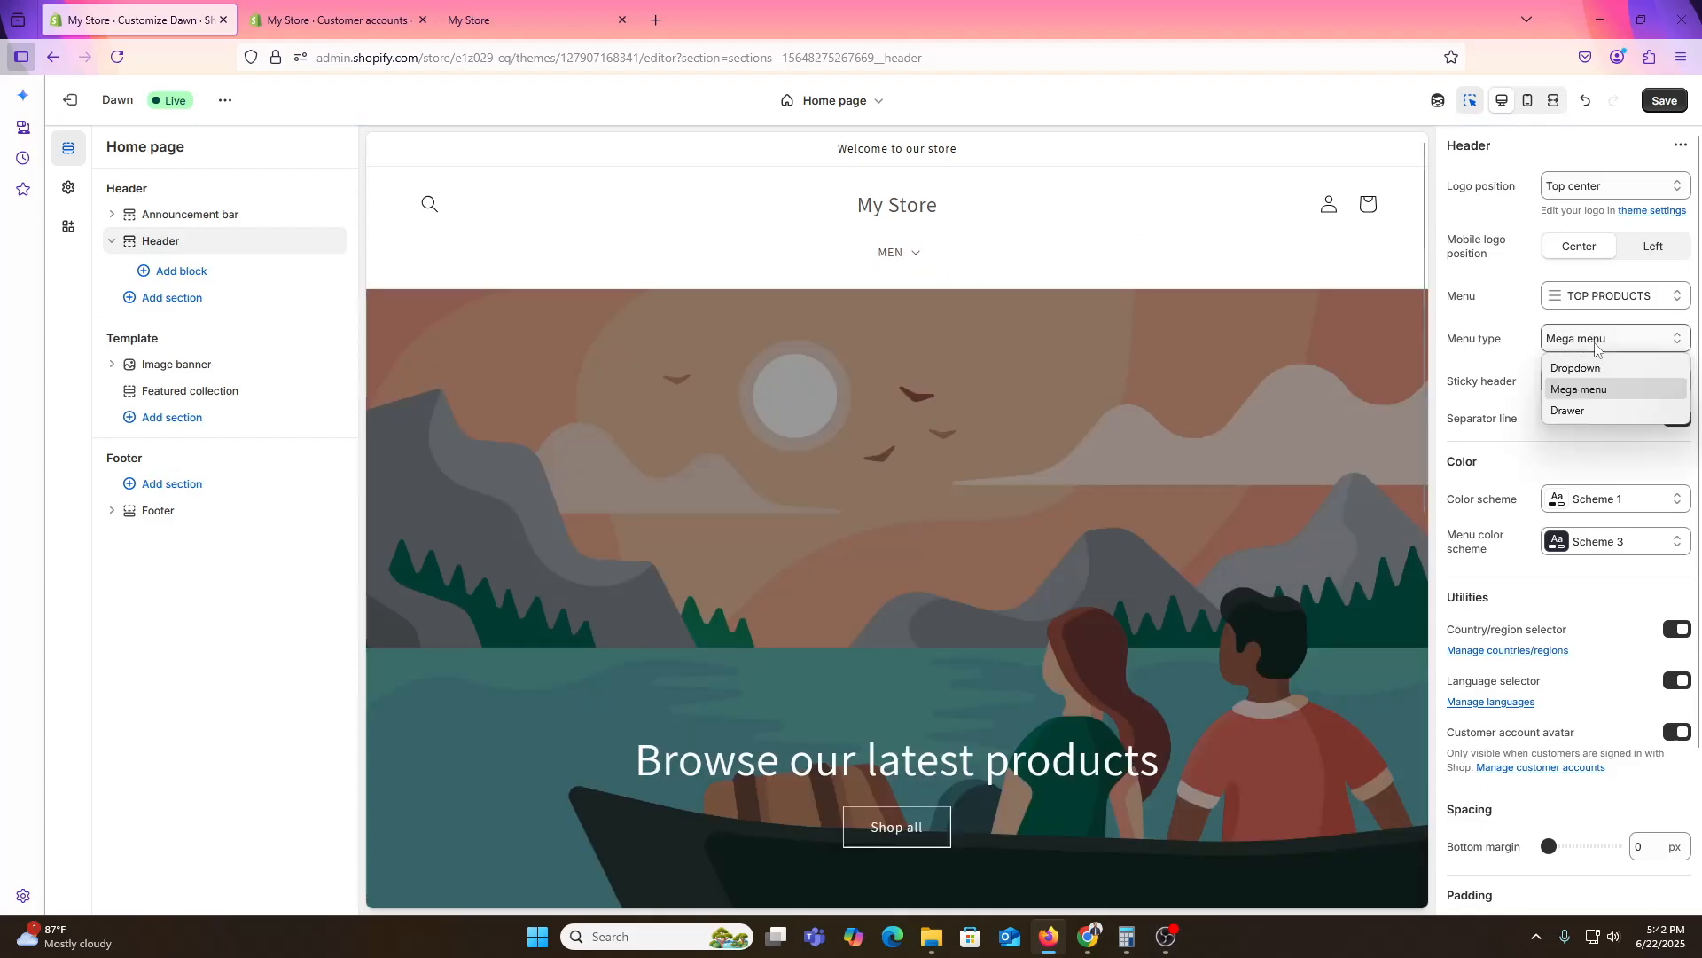
{"action": "left_click", "coordinate": [1575, 367]}
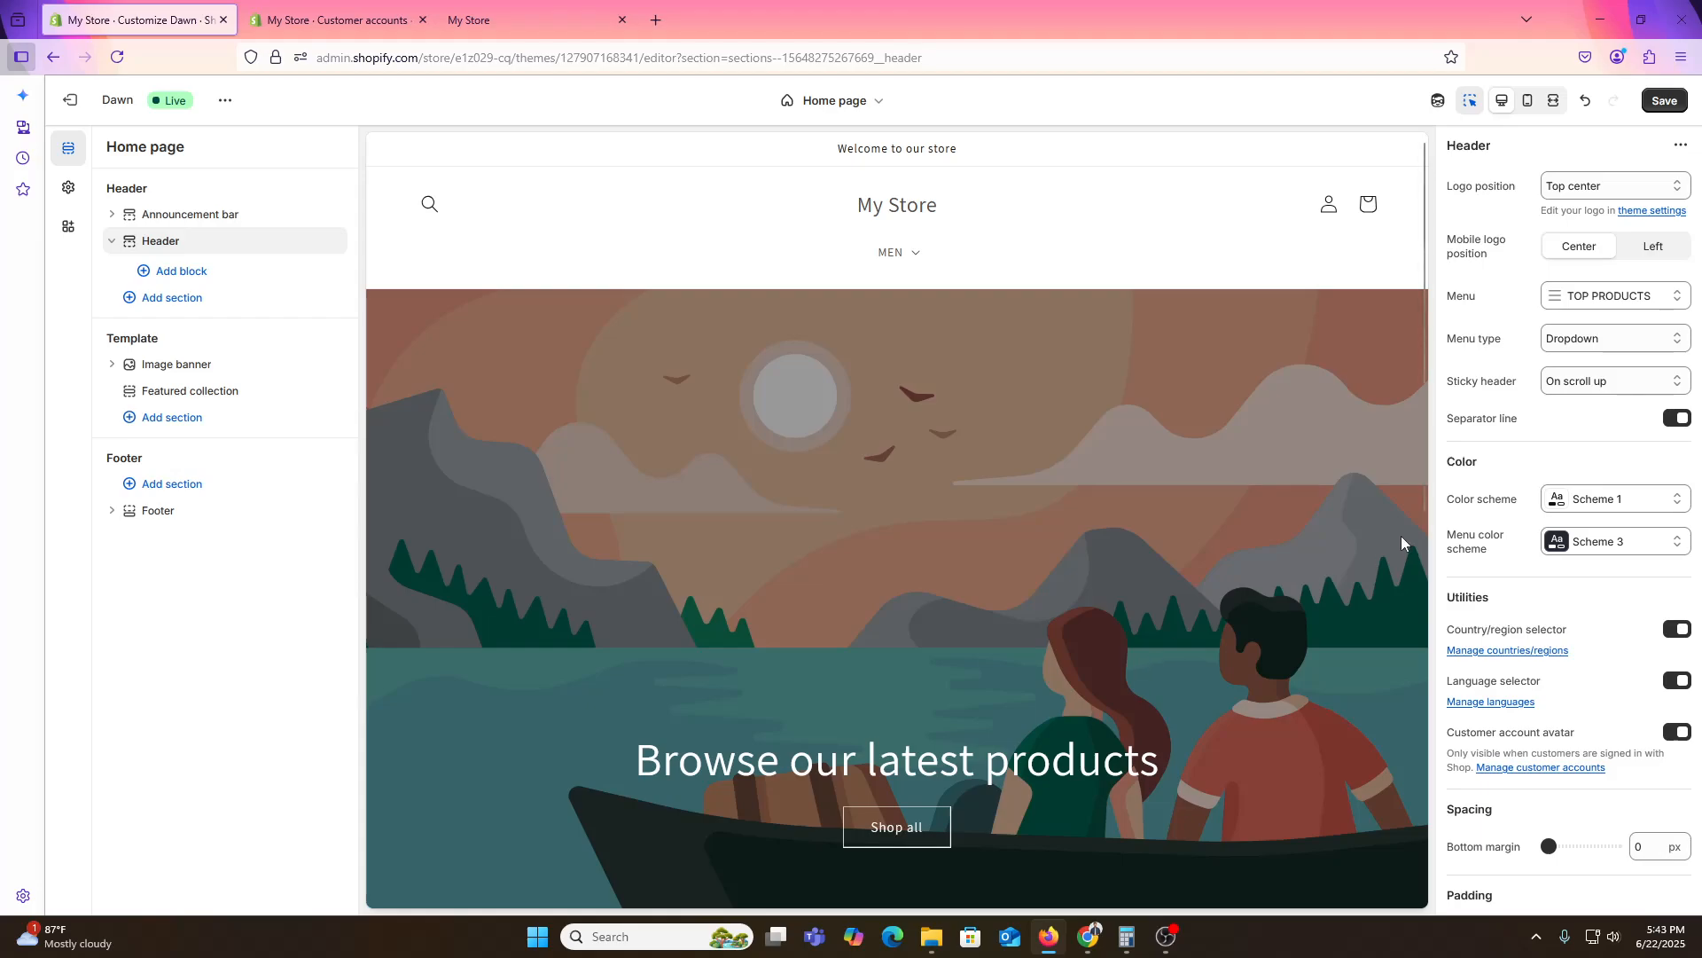
{"action": "left_click", "coordinate": [1663, 100]}
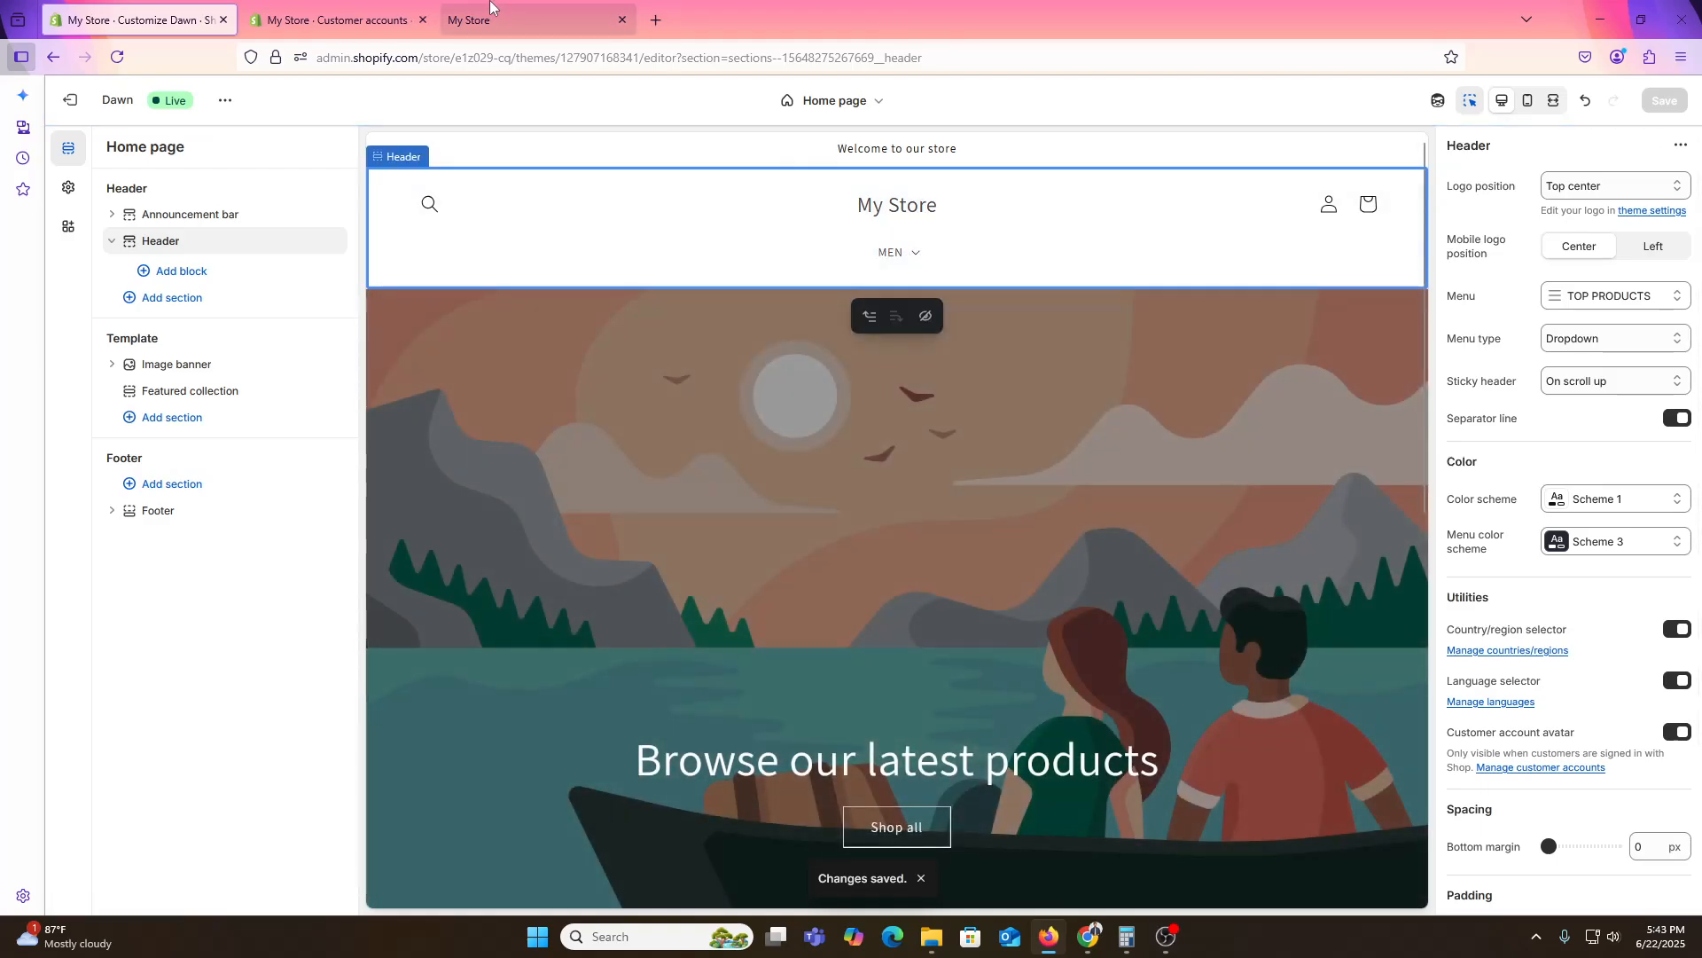
Reload the live My Store storefront page and expand the MEN dropdown to check the header menu.
{"action": "left_click", "coordinate": [393, 8]}
{"action": "left_click", "coordinate": [479, 20]}
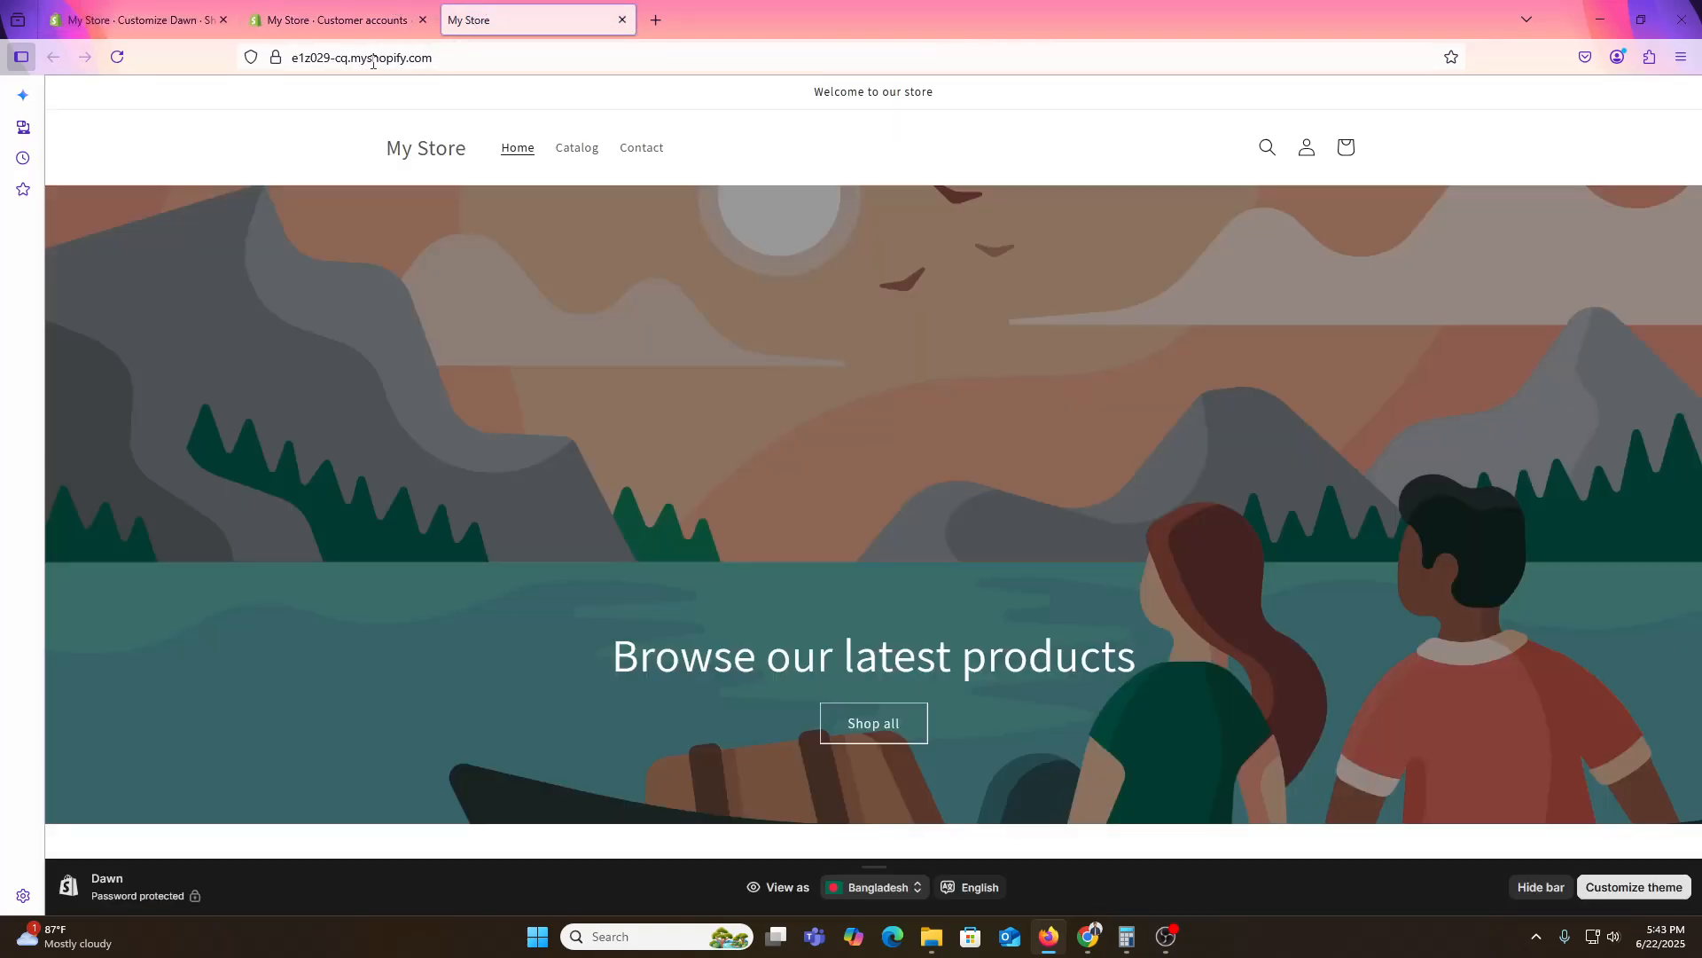
{"action": "left_click", "coordinate": [117, 56]}
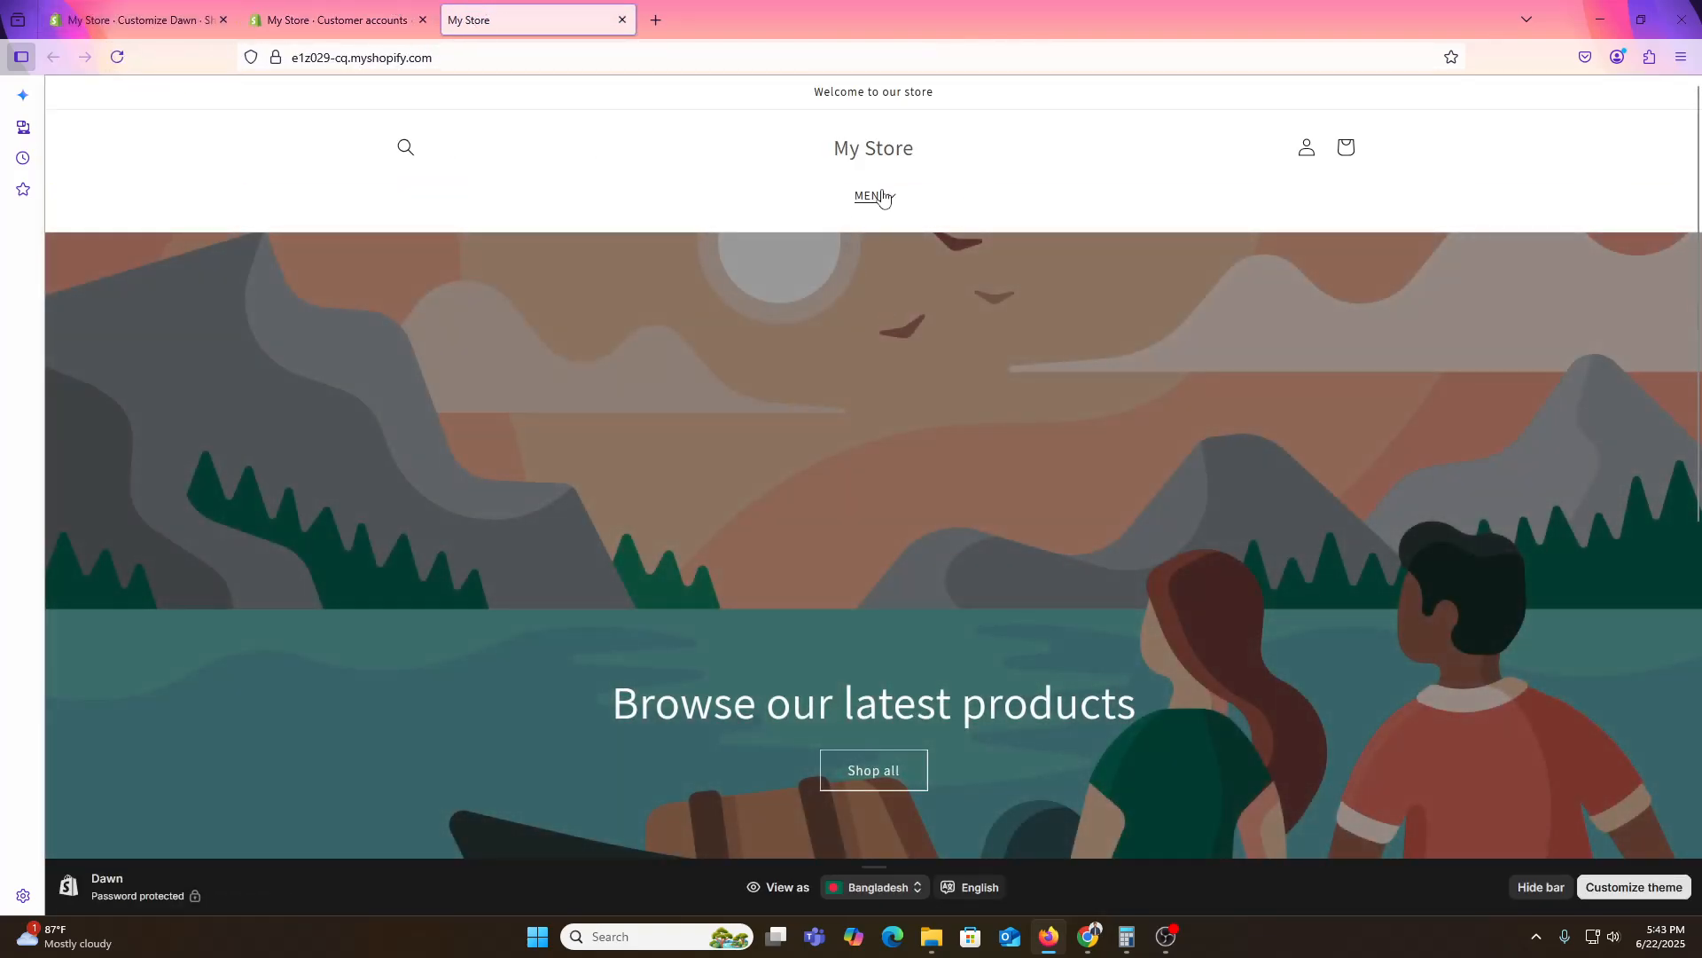
{"action": "left_click", "coordinate": [888, 199]}
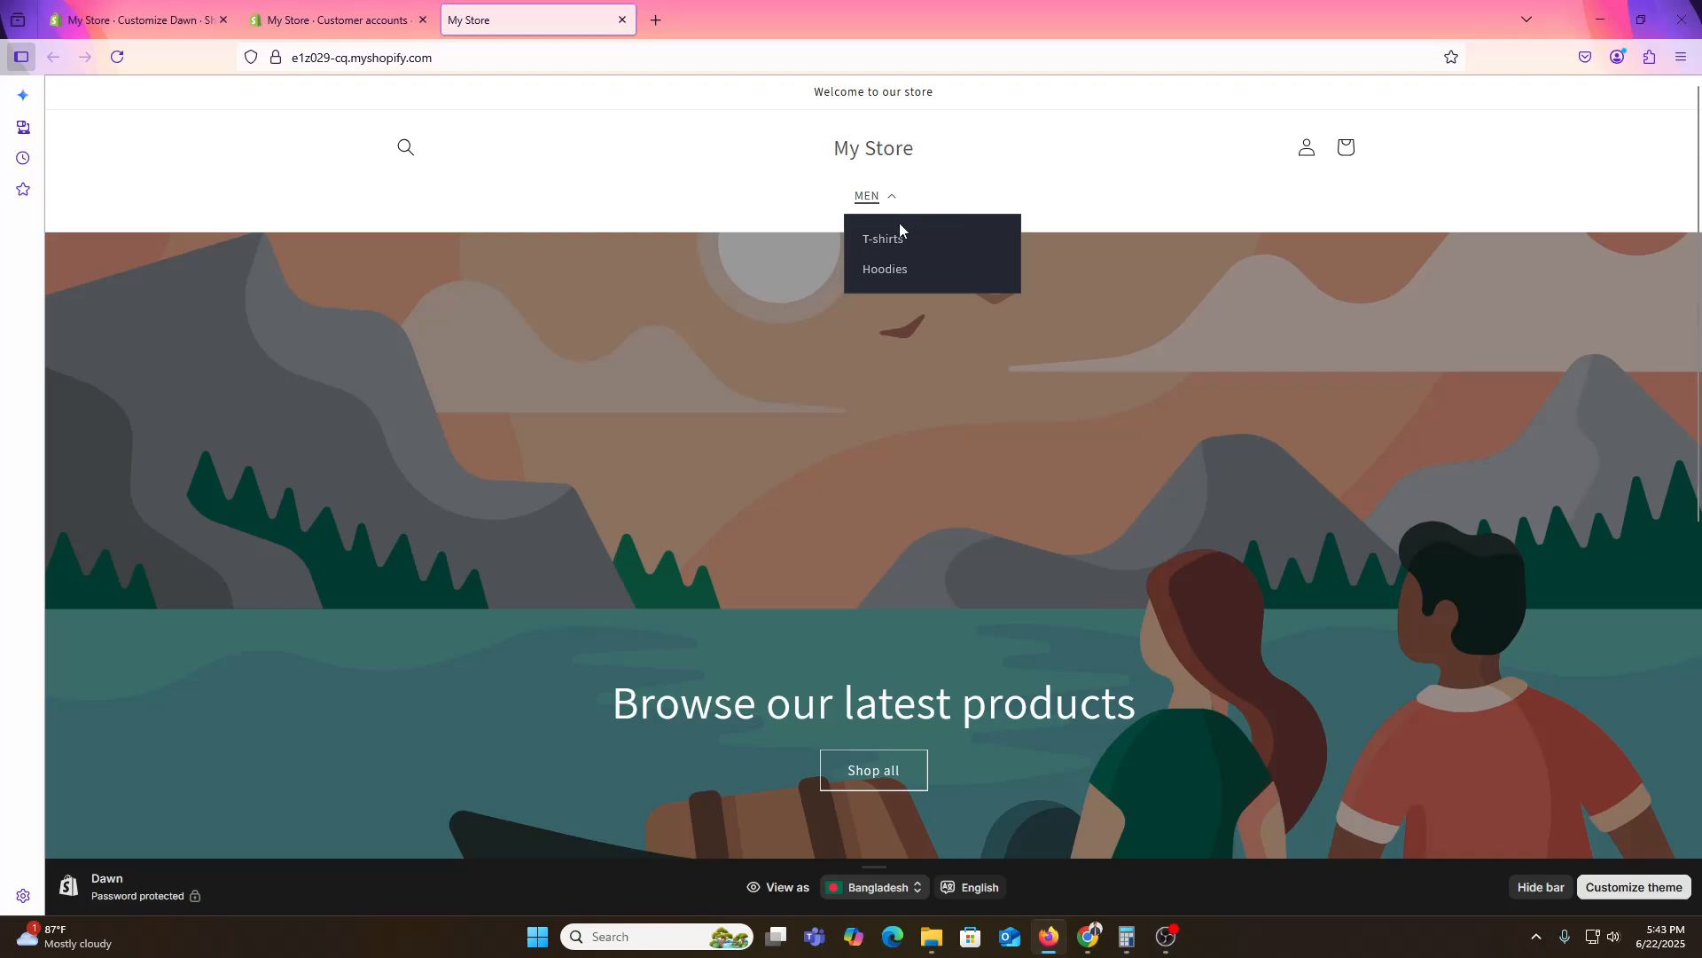